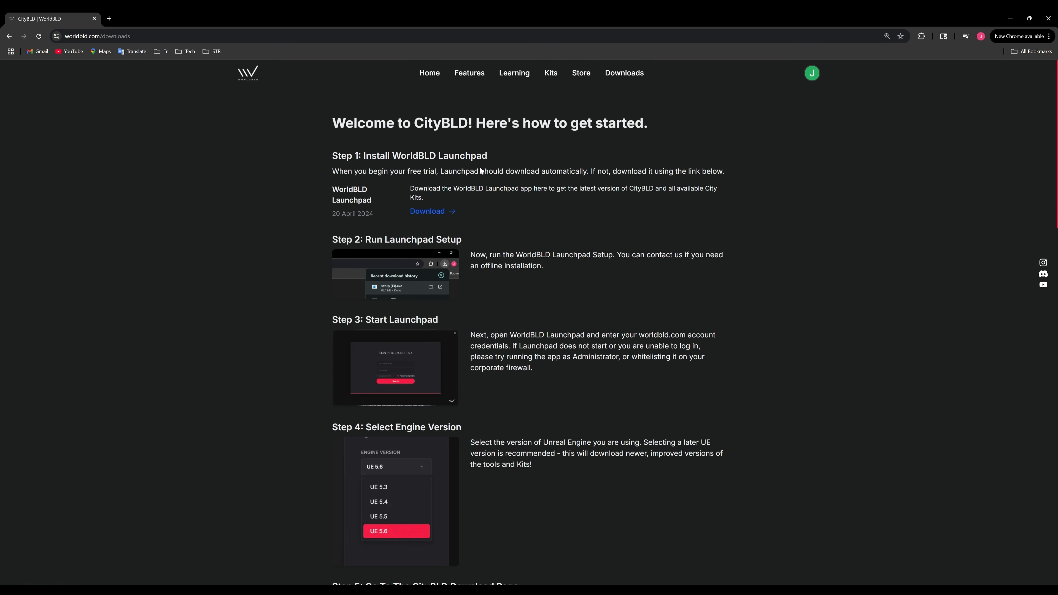
- Download the WorldBLD Launchpad installer from the Step 1 link on the downloads page
{"action": "left_click", "coordinate": [429, 214]}
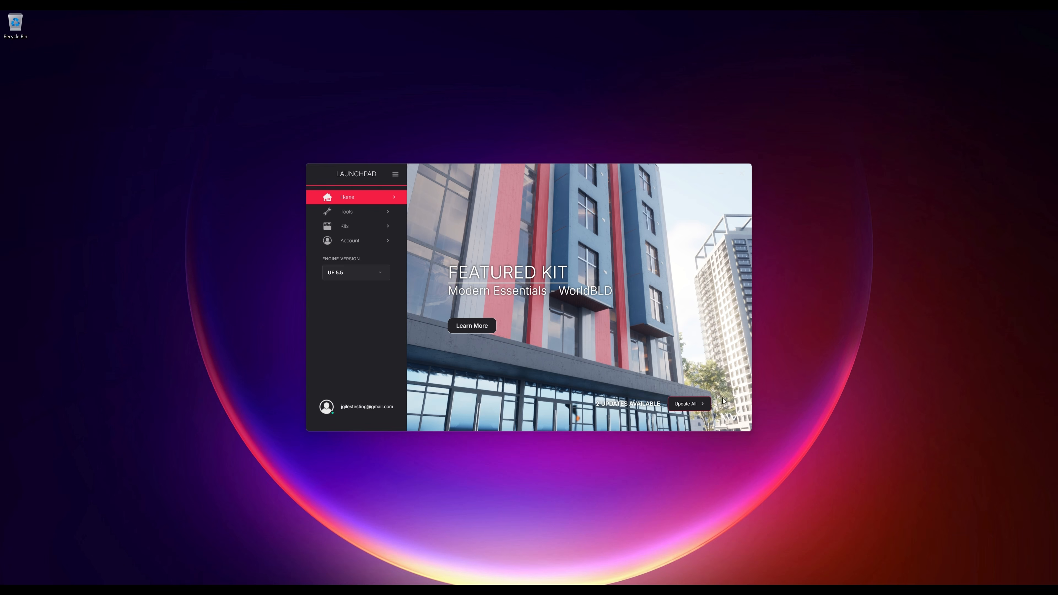
- Target engine version UE 5.6 and start downloading the CityBLD tool
{"action": "left_click", "coordinate": [351, 275]}
{"action": "left_click", "coordinate": [343, 336]}
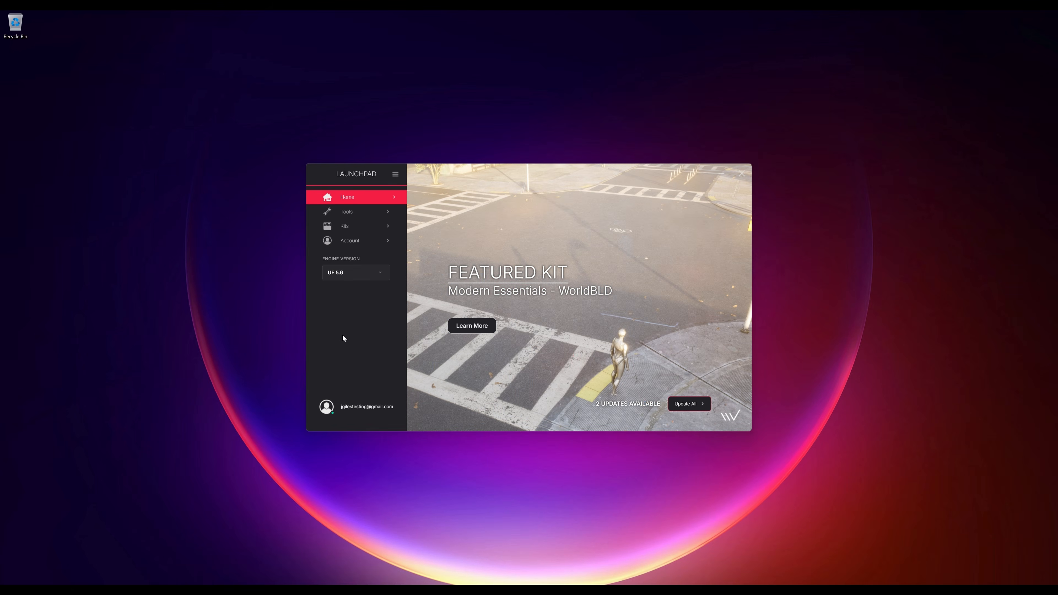
{"action": "left_click", "coordinate": [346, 211]}
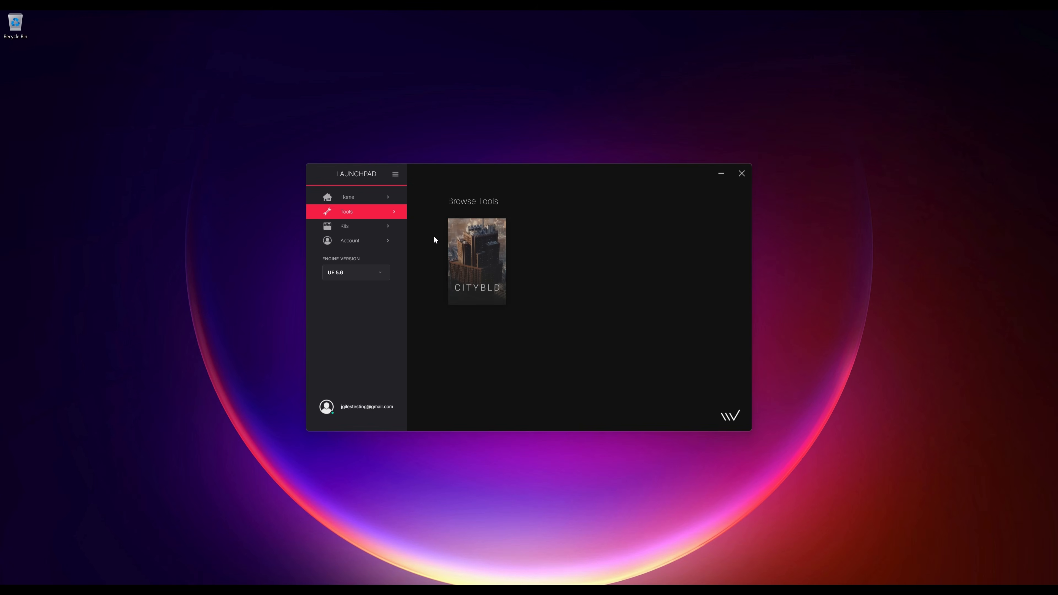
{"action": "left_click", "coordinate": [480, 266]}
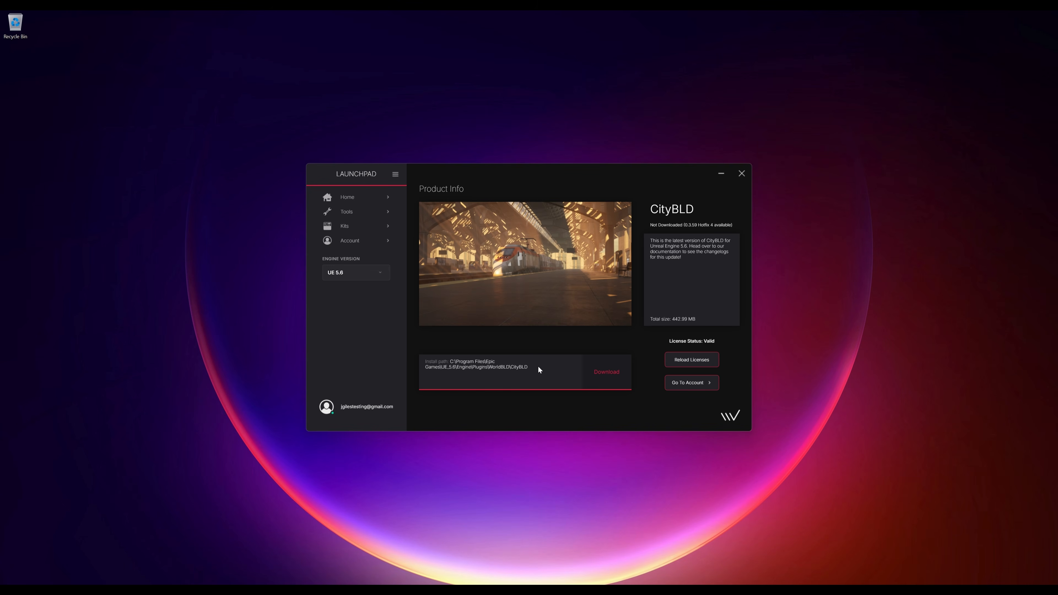
{"action": "left_click", "coordinate": [610, 370]}
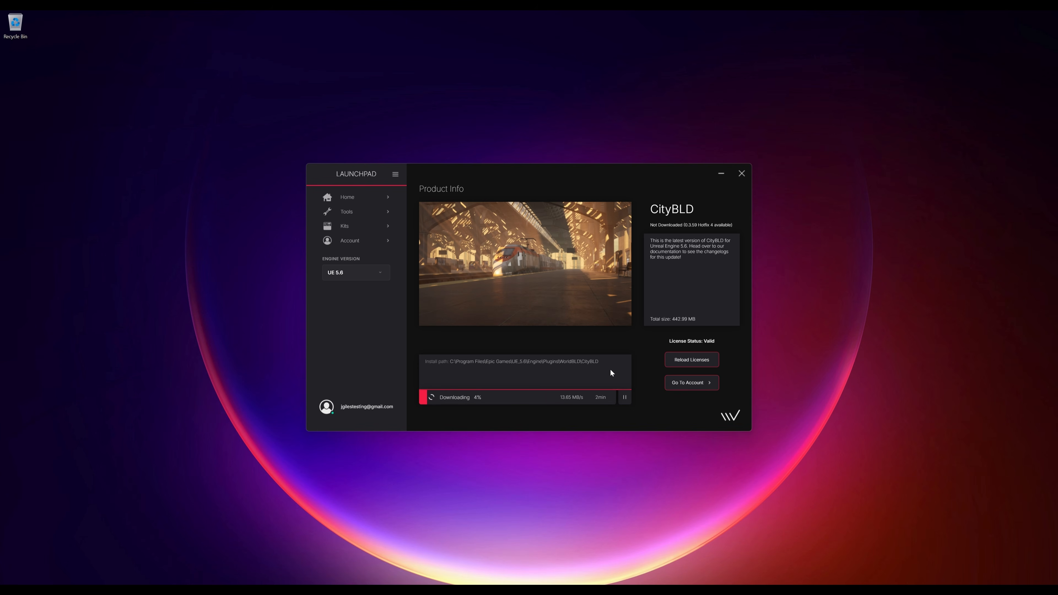
- Download the Modern Essentials, Railways and Storefronts kits
{"action": "left_click", "coordinate": [352, 229]}
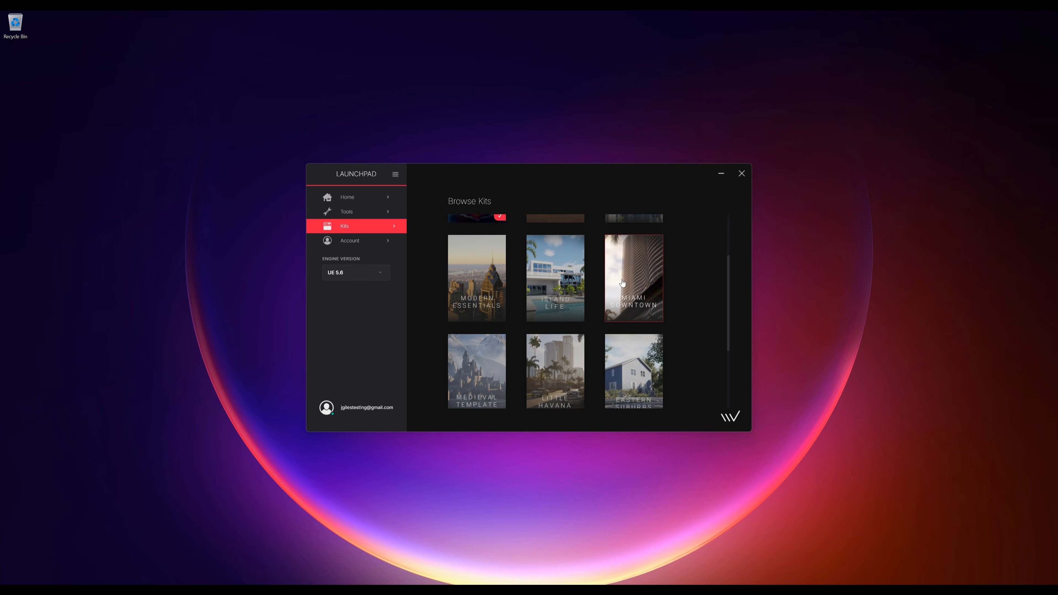
{"action": "scroll", "coordinate": [505, 316], "scroll_direction": "down", "scroll_amount": 1}
{"action": "left_click", "coordinate": [482, 331]}
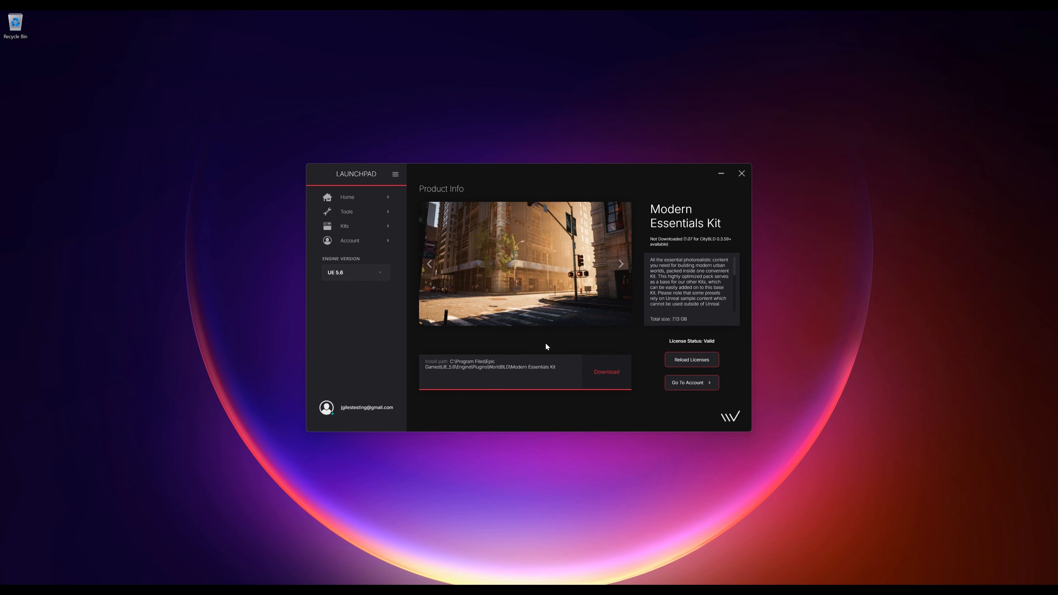
{"action": "left_click", "coordinate": [597, 372]}
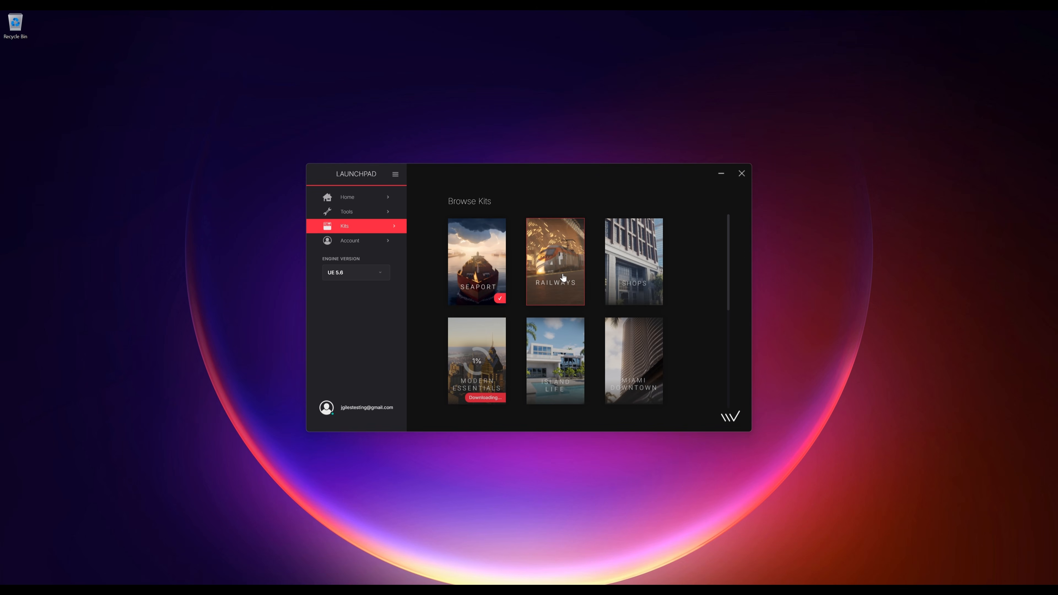
{"action": "left_click", "coordinate": [562, 276]}
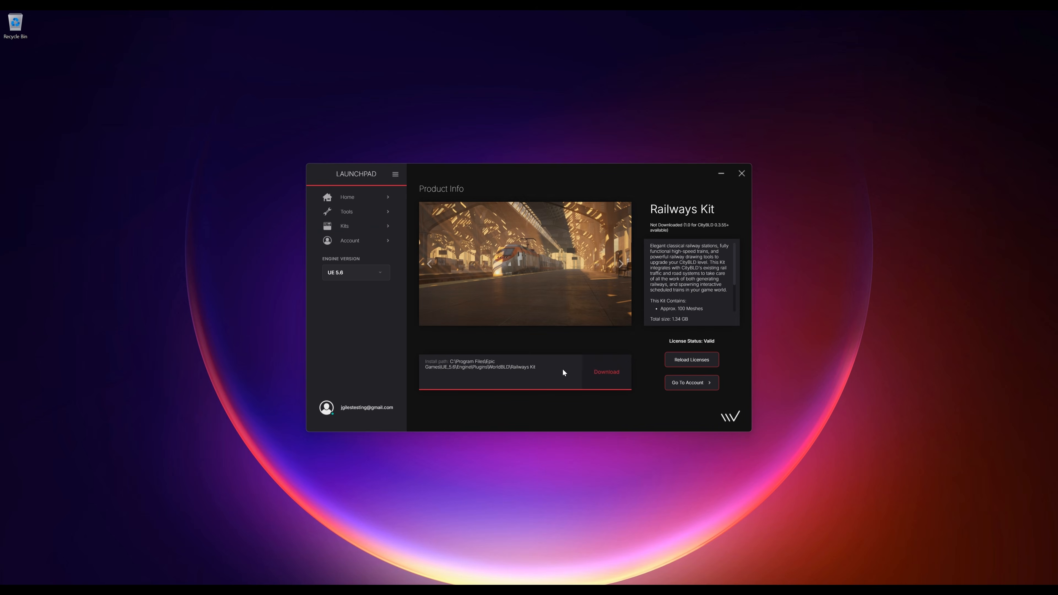
{"action": "left_click", "coordinate": [621, 374]}
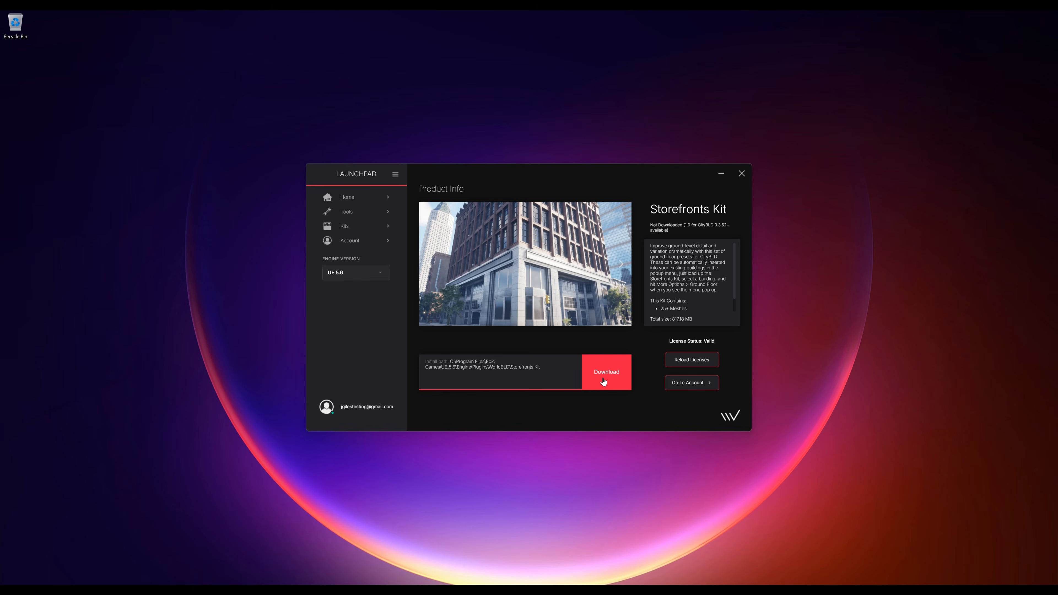
{"action": "left_click", "coordinate": [603, 377]}
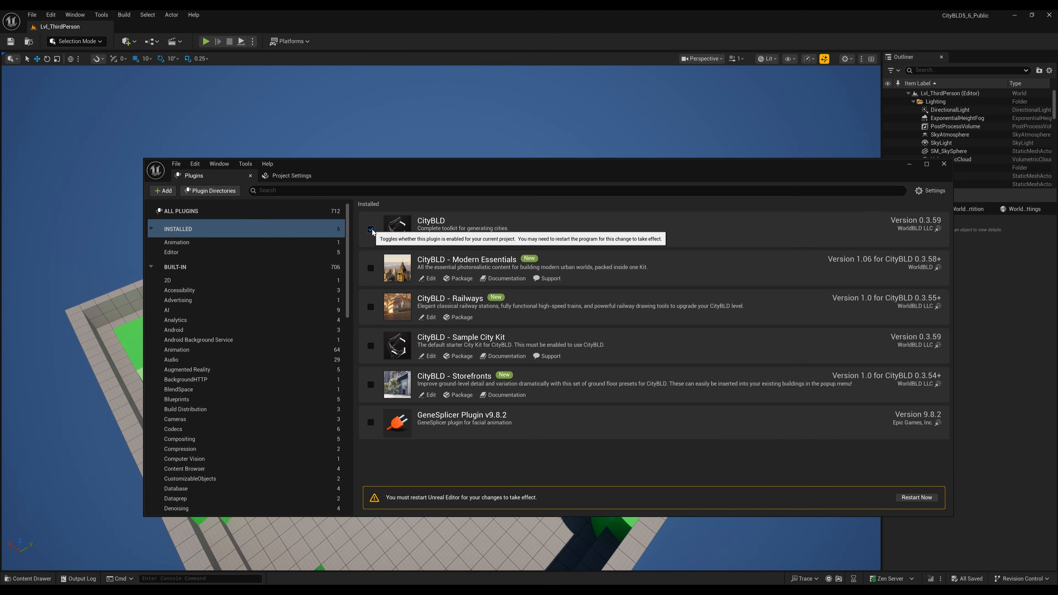
- Enable the Modern Essentials, Railways and Sample City Kit plugins, then request a CityBLD license file
{"action": "left_click", "coordinate": [370, 268]}
{"action": "left_click", "coordinate": [370, 307]}
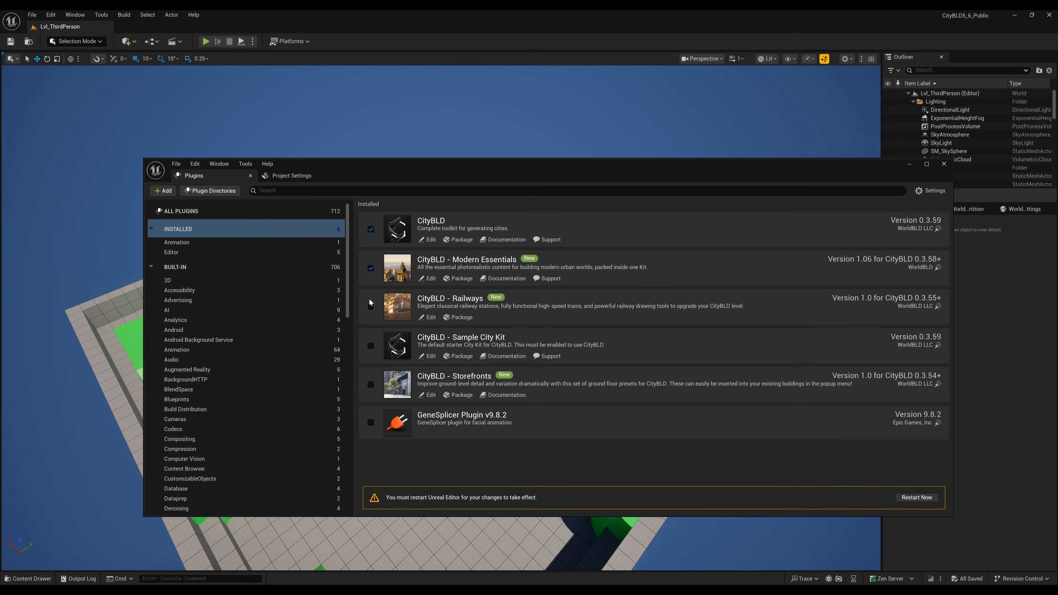
{"action": "left_click", "coordinate": [371, 346]}
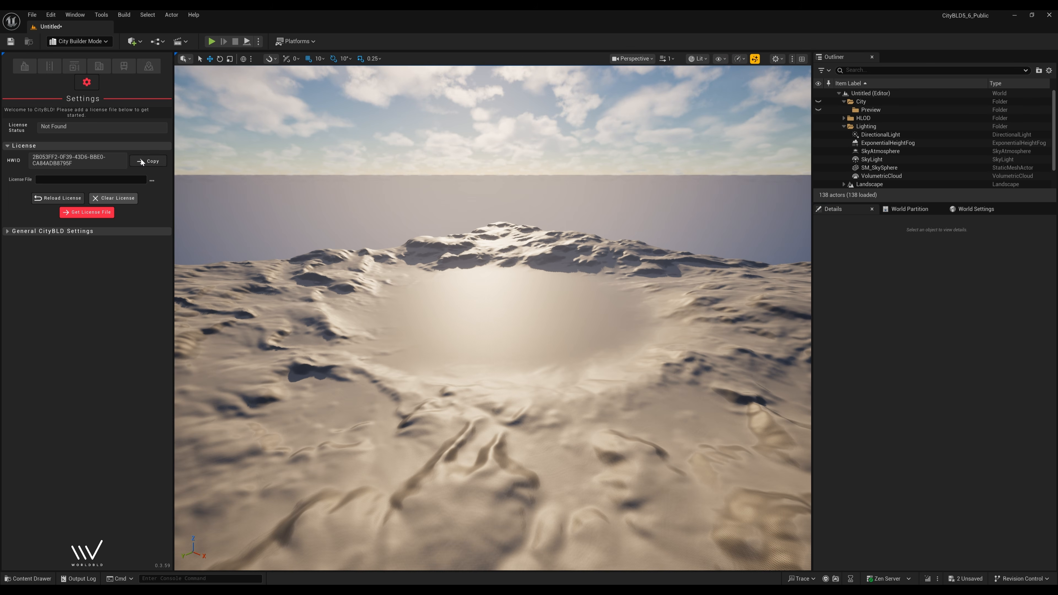
{"action": "left_click", "coordinate": [87, 213]}
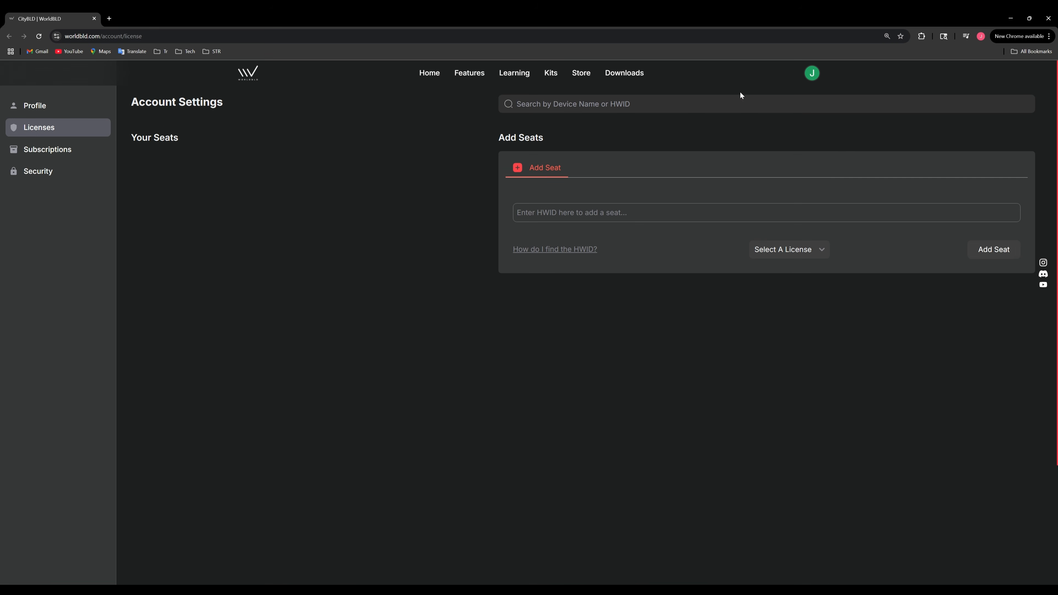
- Add a CityBLD Indie seat for the pasted hardware ID and download its license file
{"action": "left_click", "coordinate": [568, 213]}
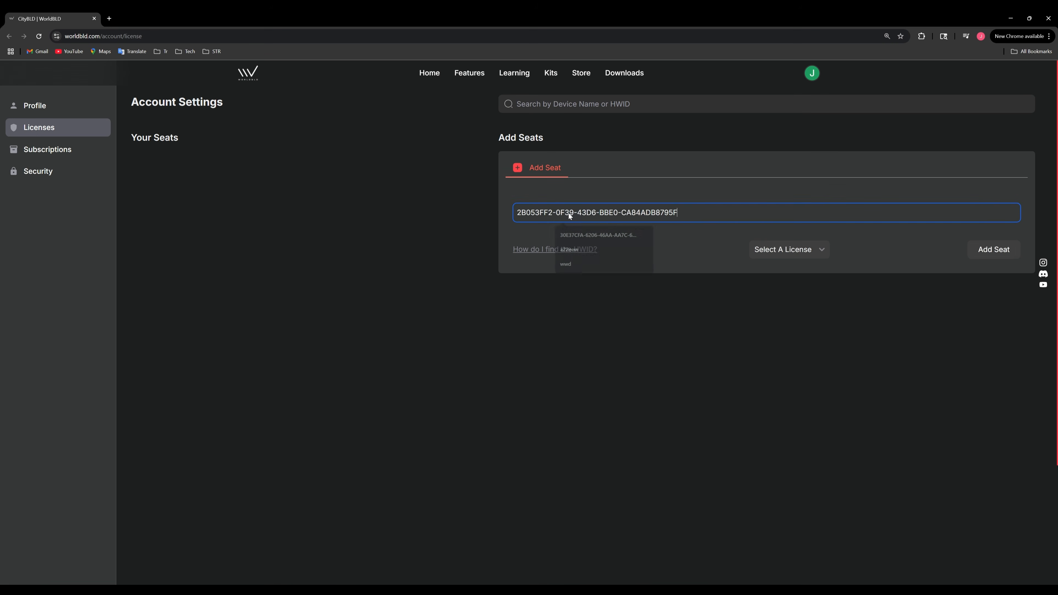
{"action": "left_click", "coordinate": [780, 251]}
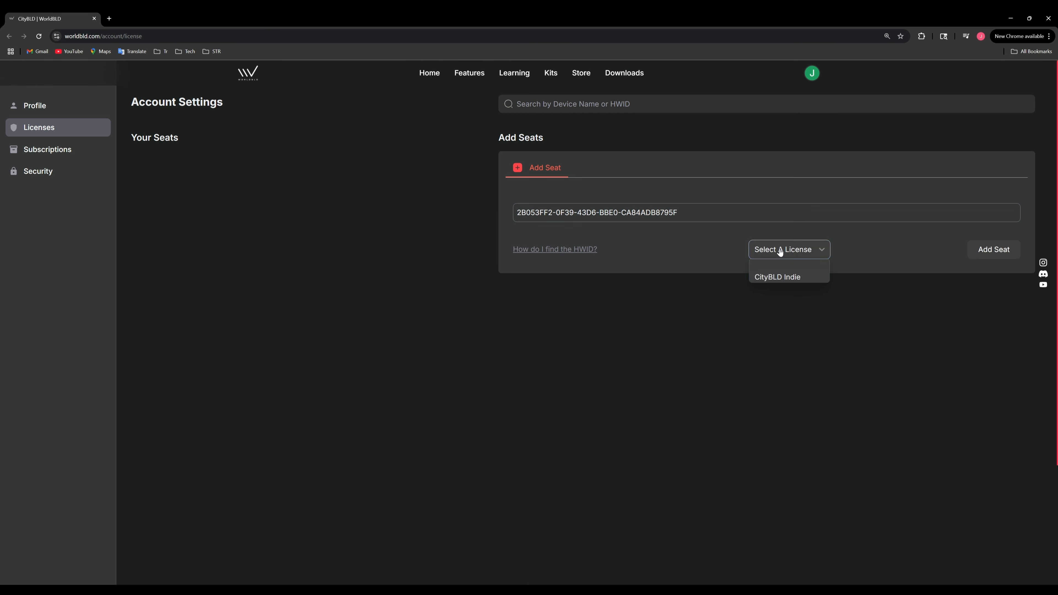
{"action": "left_click", "coordinate": [780, 277]}
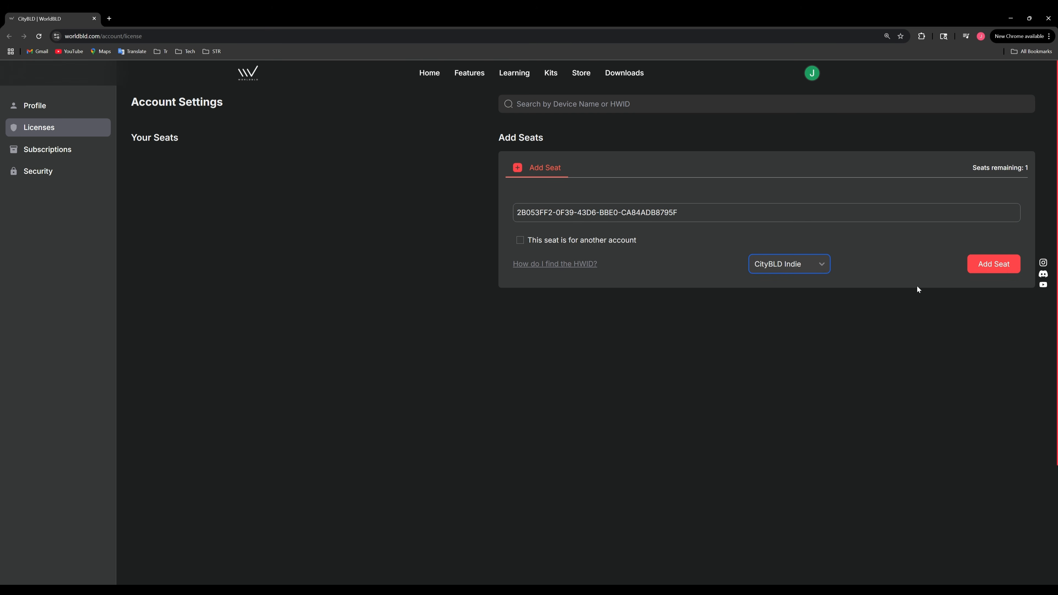
{"action": "left_click", "coordinate": [997, 266]}
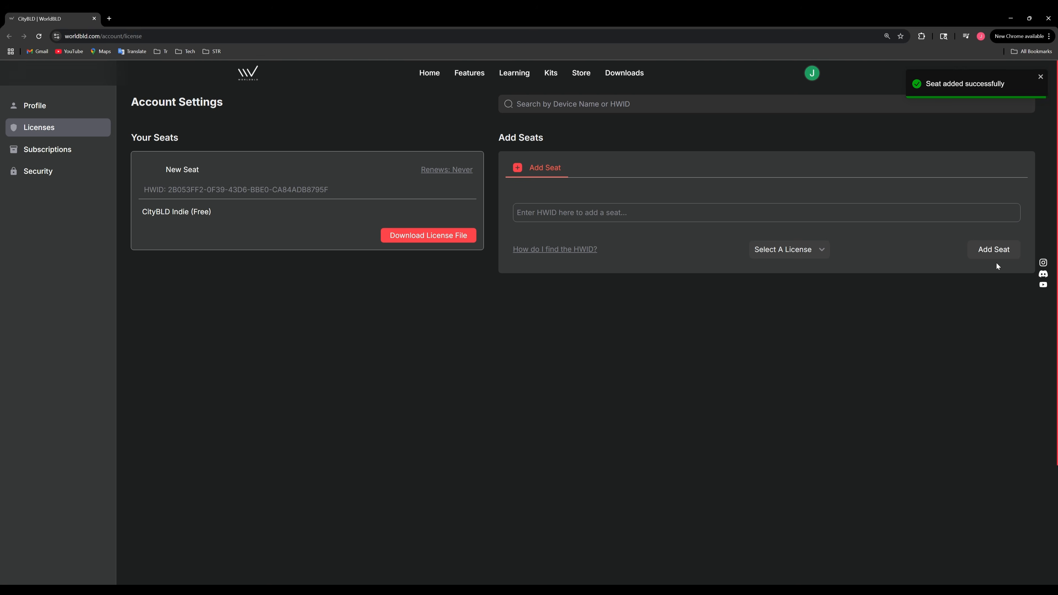
{"action": "left_click", "coordinate": [431, 236]}
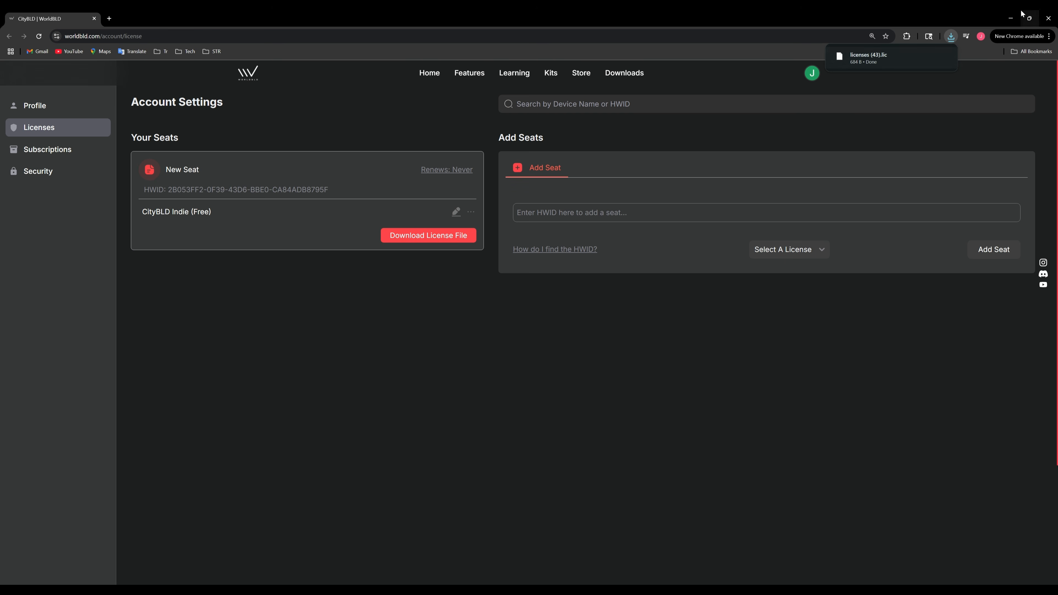
{"action": "left_click", "coordinate": [1016, 16]}
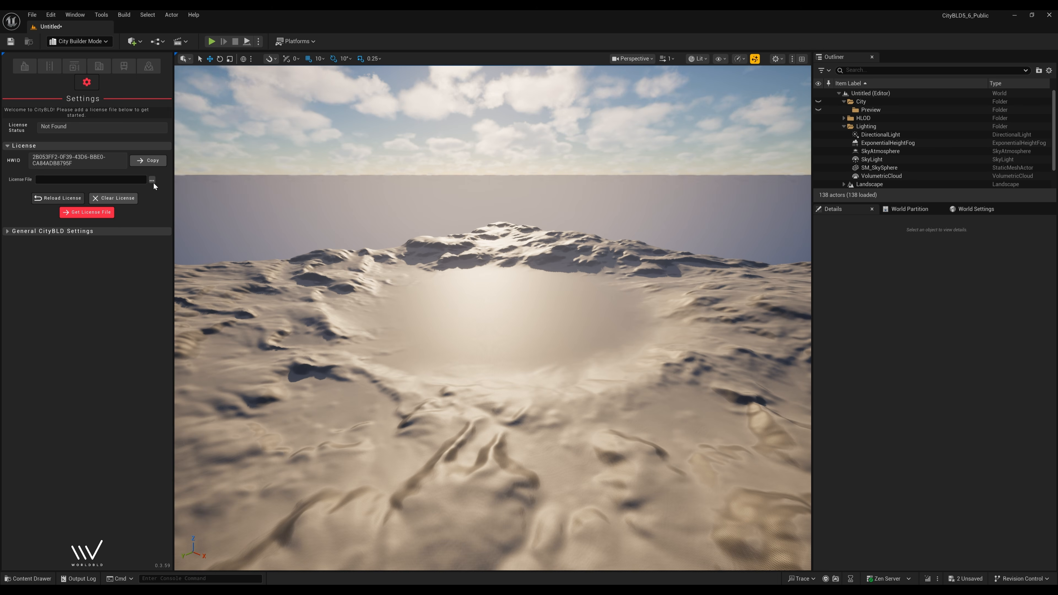
- Load licenses (43).lic from Downloads as the CityBLD license file
{"action": "left_click", "coordinate": [152, 180]}
{"action": "left_click", "coordinate": [38, 132]}
{"action": "double_click", "coordinate": [87, 95]}
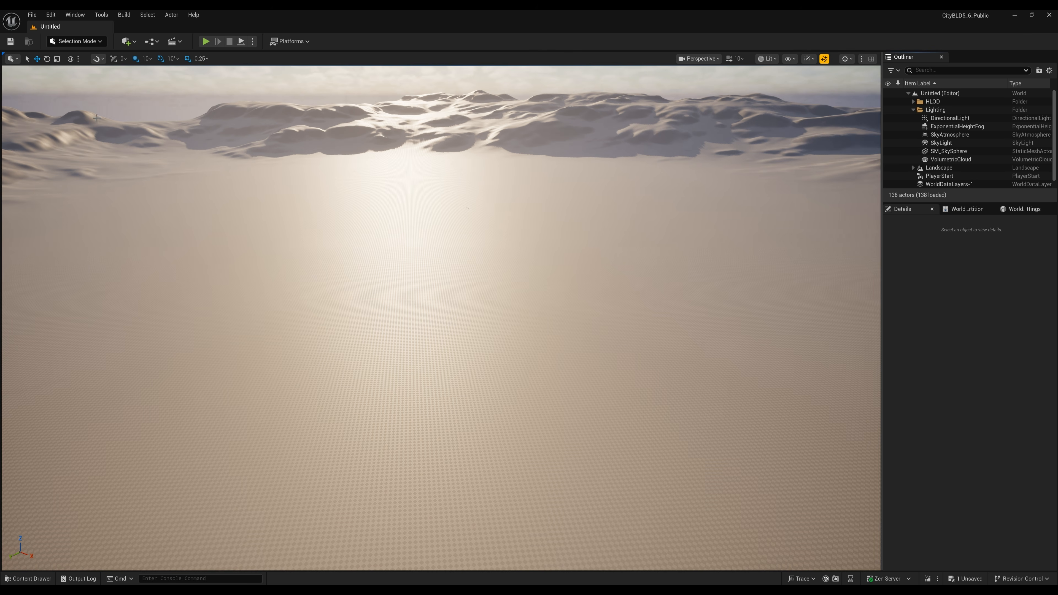
- Create a new level from the Basic template
{"action": "left_click", "coordinate": [31, 15]}
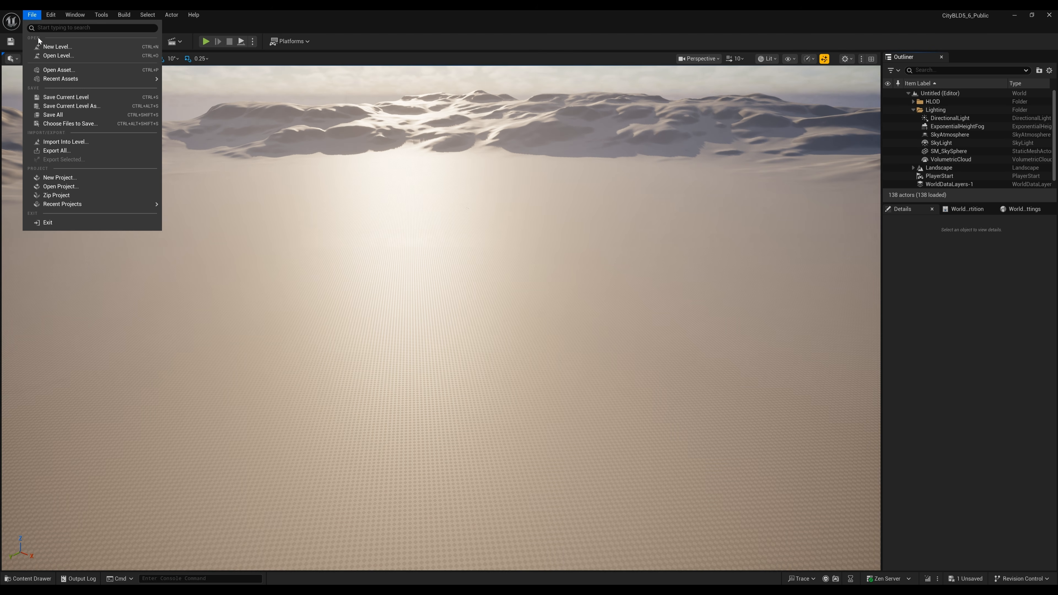
{"action": "left_click", "coordinate": [49, 48]}
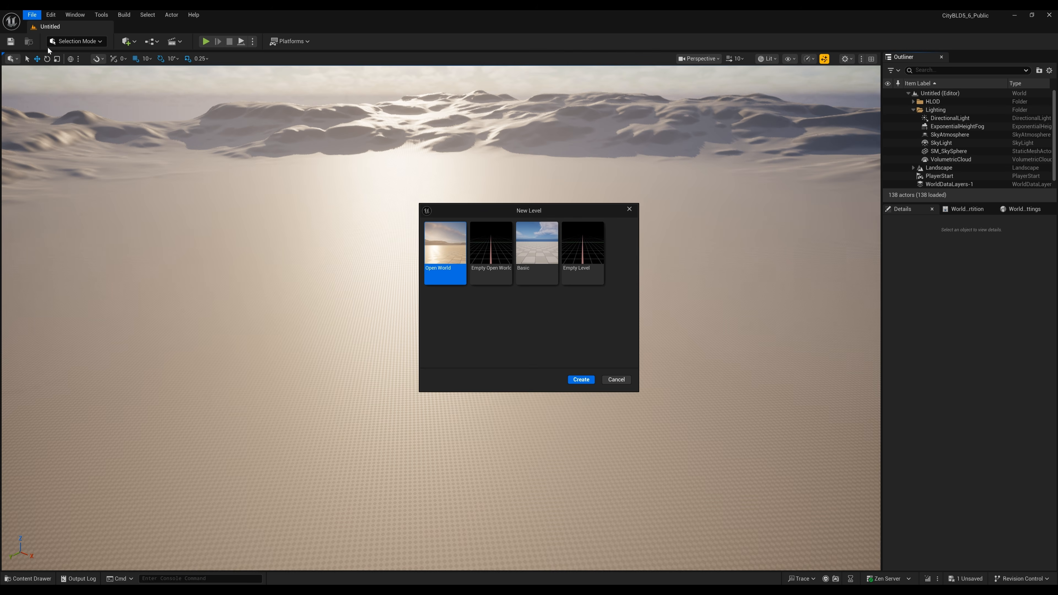
{"action": "left_click", "coordinate": [539, 267]}
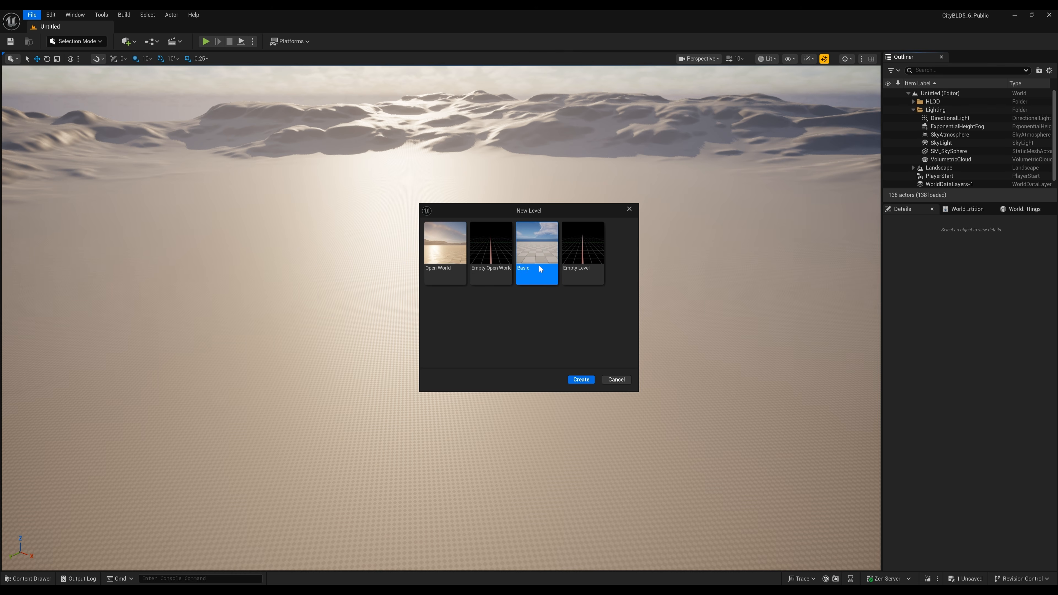
{"action": "left_click", "coordinate": [581, 380]}
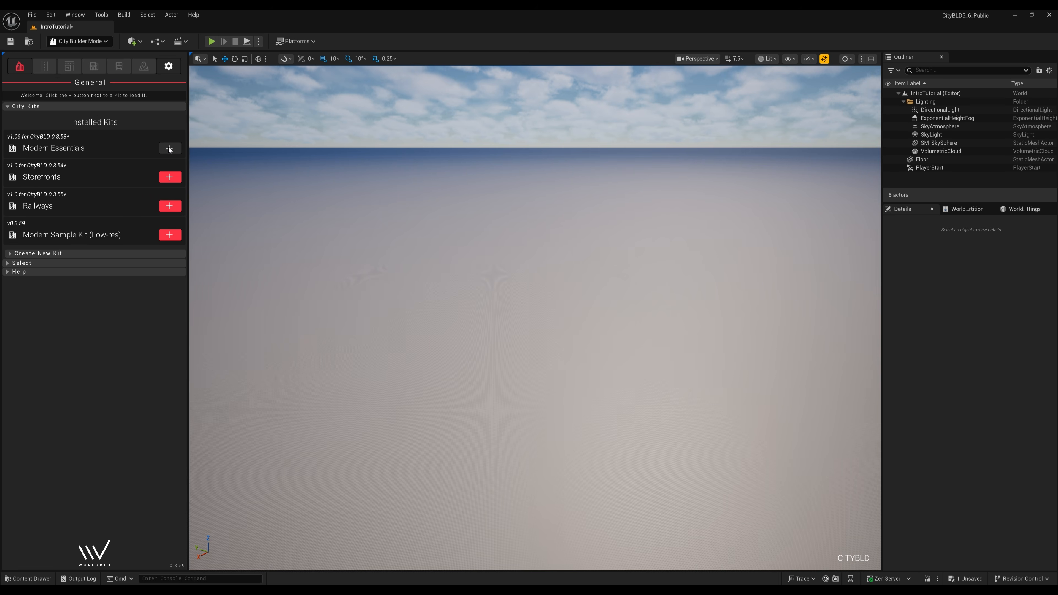
- Add the Modern Essentials, Storefronts and Railways kits to the level and list the road presets
{"action": "left_click", "coordinate": [170, 149]}
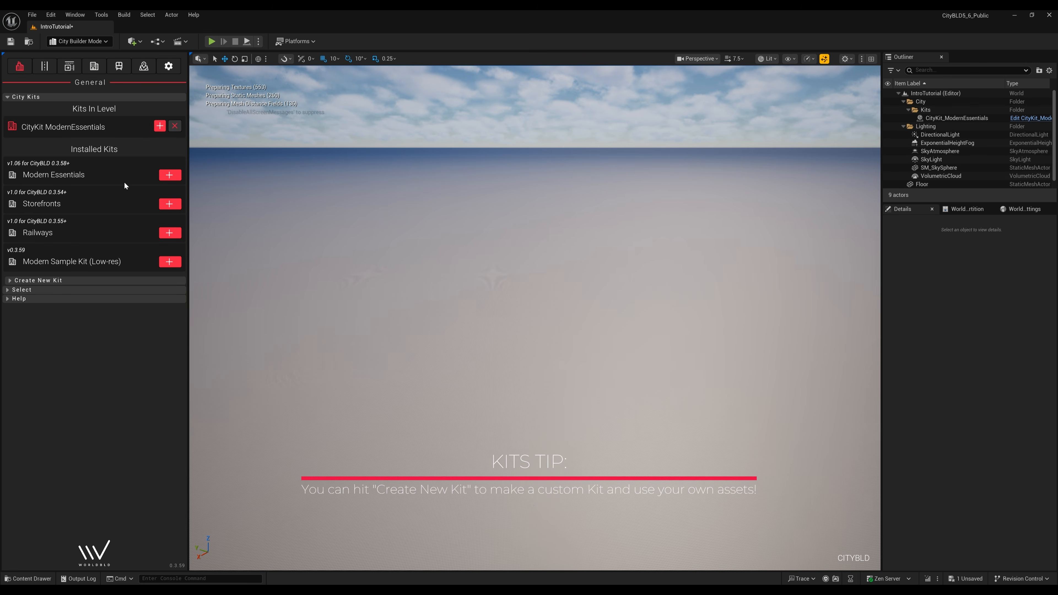
{"action": "left_click", "coordinate": [169, 202]}
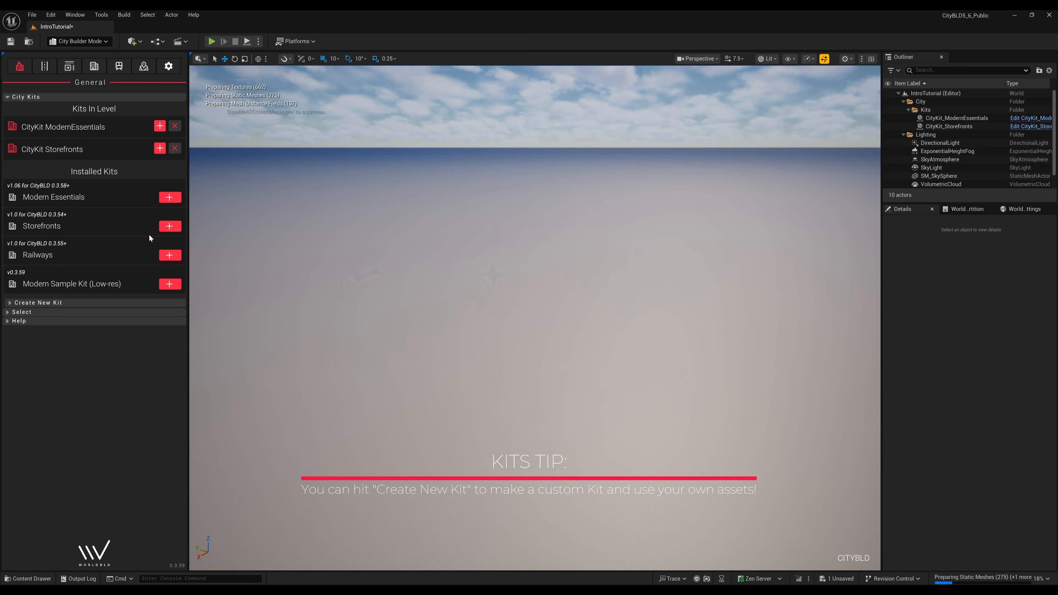
{"action": "left_click", "coordinate": [172, 259]}
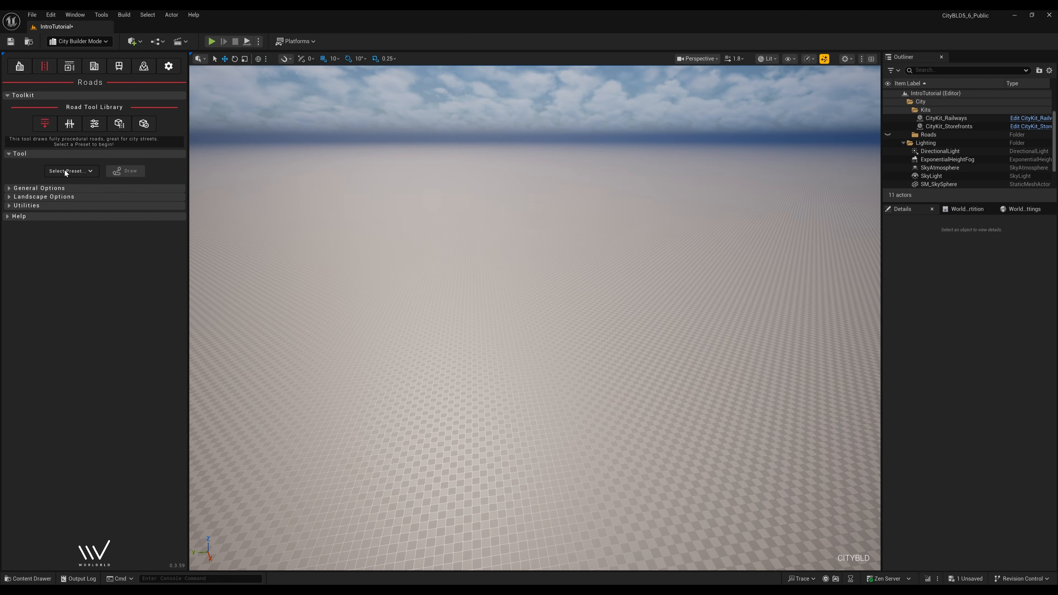
{"action": "left_click", "coordinate": [65, 171]}
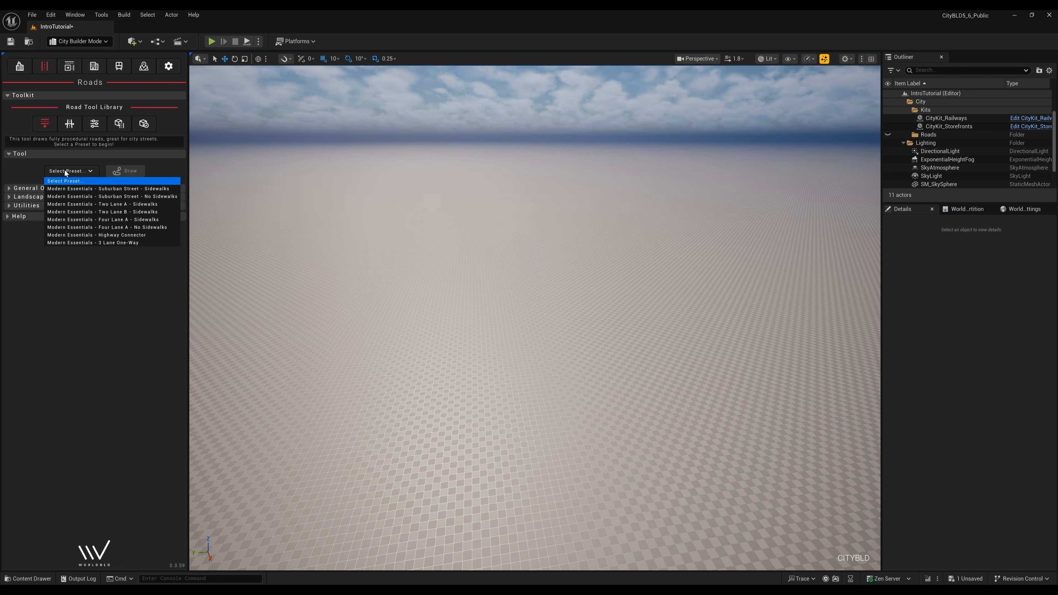
- Draw a straight Two Lane B - Sidewalks road between two points
{"action": "left_click", "coordinate": [91, 213]}
{"action": "left_click", "coordinate": [93, 188]}
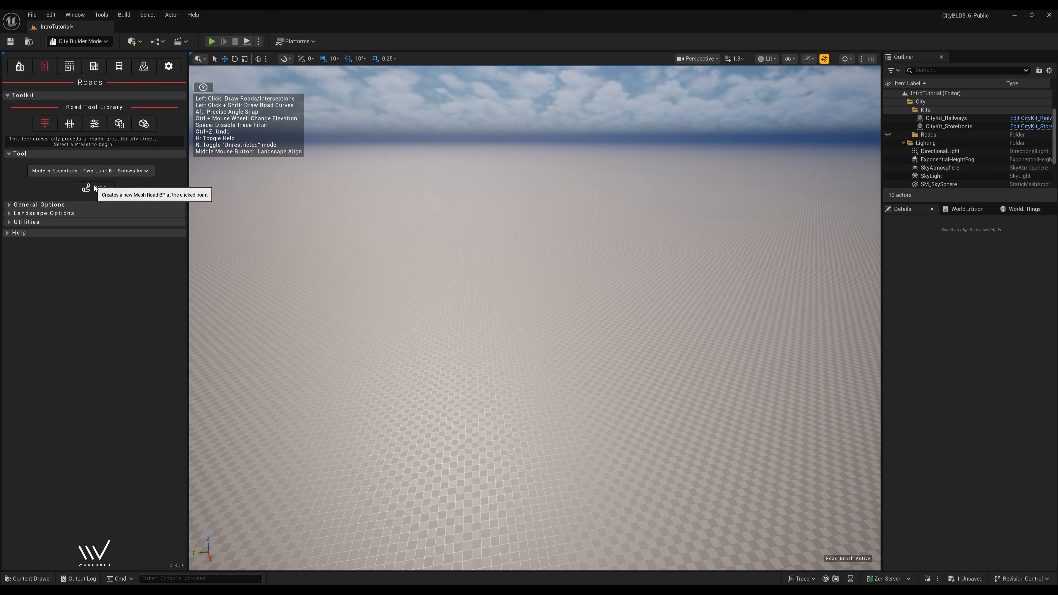
{"action": "left_click", "coordinate": [321, 521]}
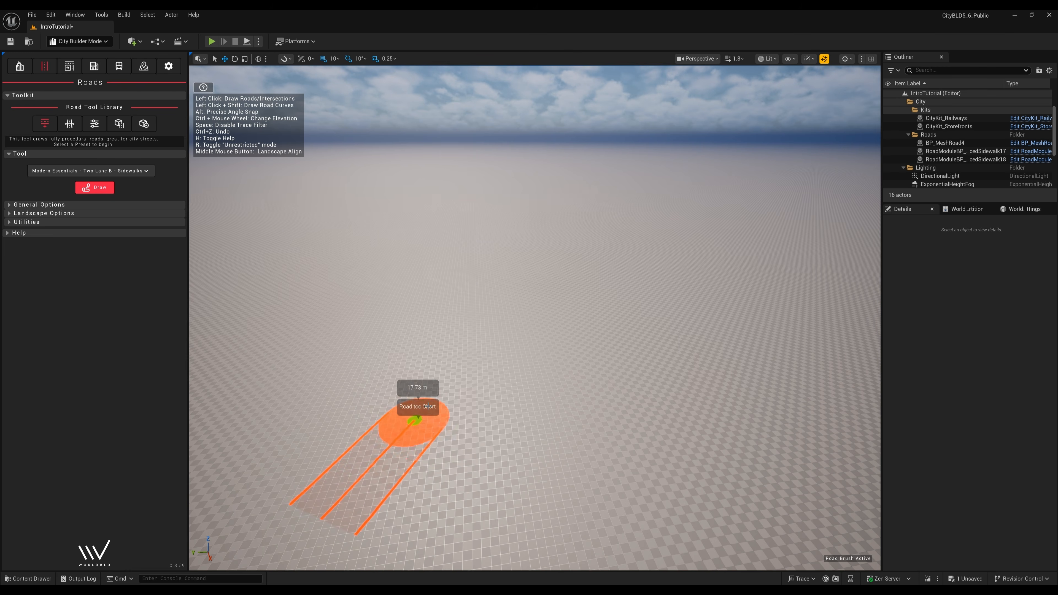
{"action": "left_click", "coordinate": [612, 216]}
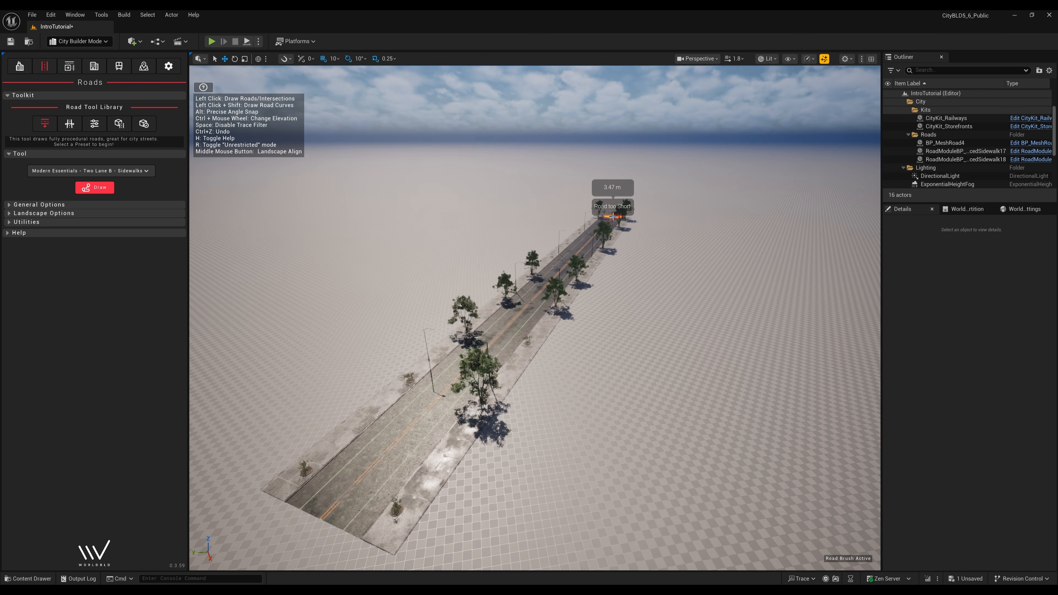
{"action": "key", "text": "Escape"}
{"action": "key", "text": "w"}
{"action": "right_click_drag", "start_coordinate": [613, 217], "coordinate": [638, 222]}
{"action": "scroll", "coordinate": [613, 217], "scroll_direction": "down", "scroll_amount": 4}
{"action": "key", "text": "a"}
{"action": "key", "text": "s"}
{"action": "scroll", "coordinate": [672, 214], "scroll_direction": "up", "scroll_amount": 2}
{"action": "scroll", "coordinate": [671, 217], "scroll_direction": "up", "scroll_amount": 3}
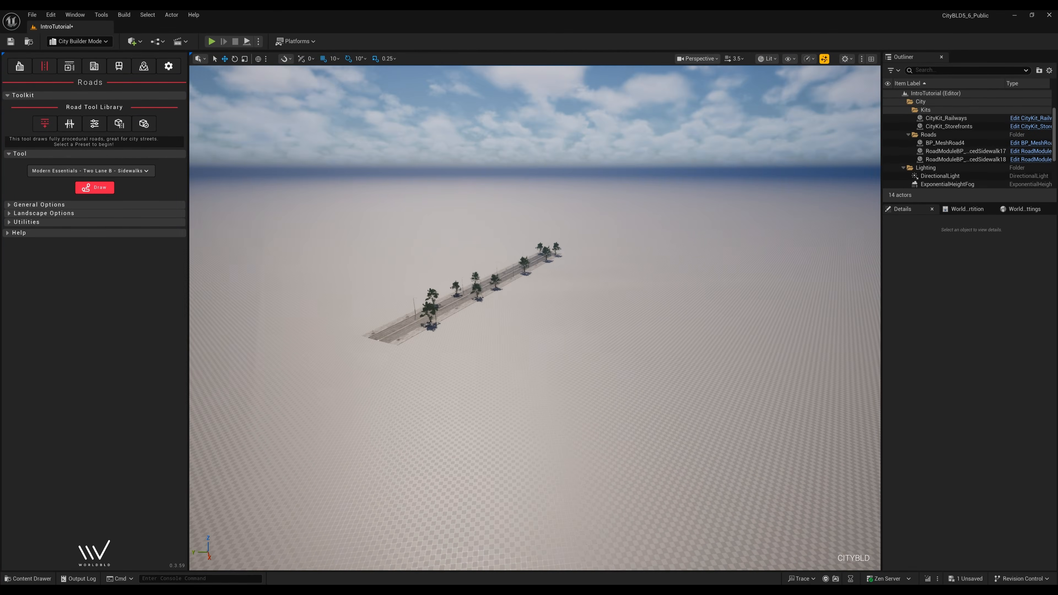
- Draw a second road ending on the first to form a signalled intersection
{"action": "left_click", "coordinate": [92, 186]}
{"action": "scroll", "coordinate": [332, 329], "scroll_direction": "up", "scroll_amount": 3}
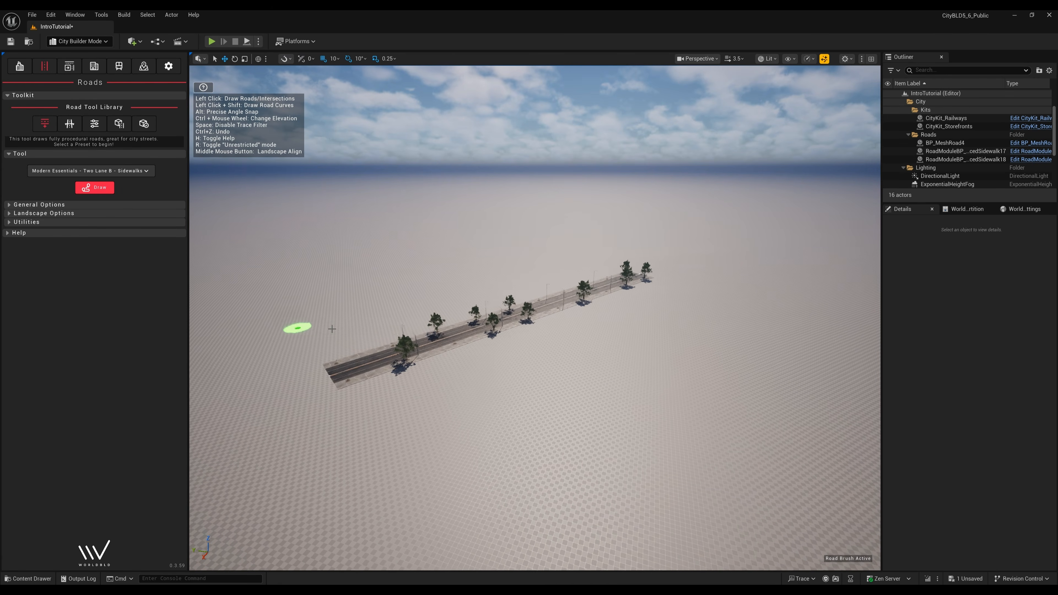
{"action": "left_click", "coordinate": [816, 543]}
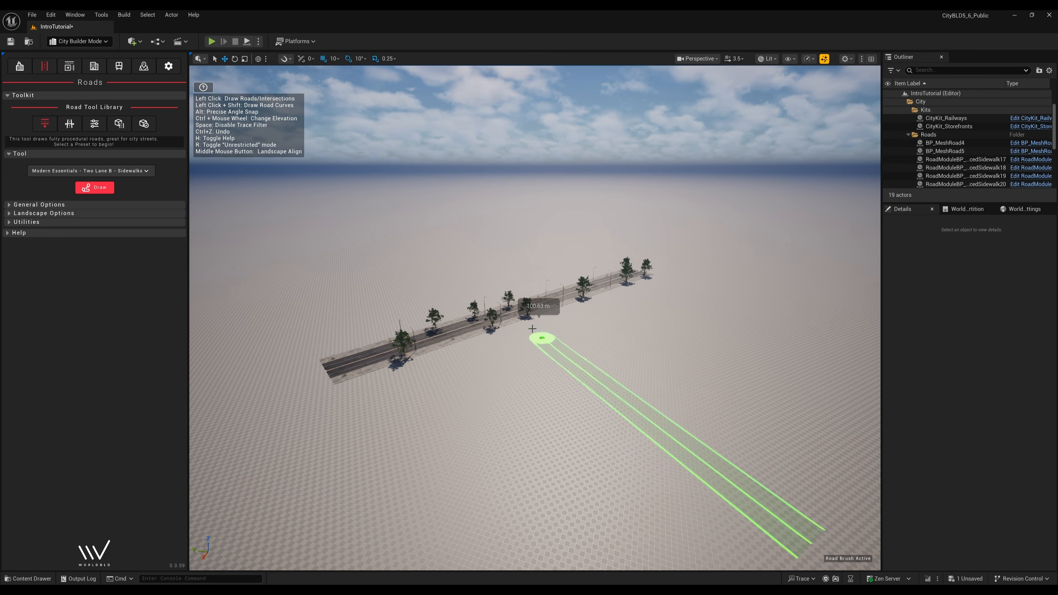
{"action": "left_click", "coordinate": [512, 313]}
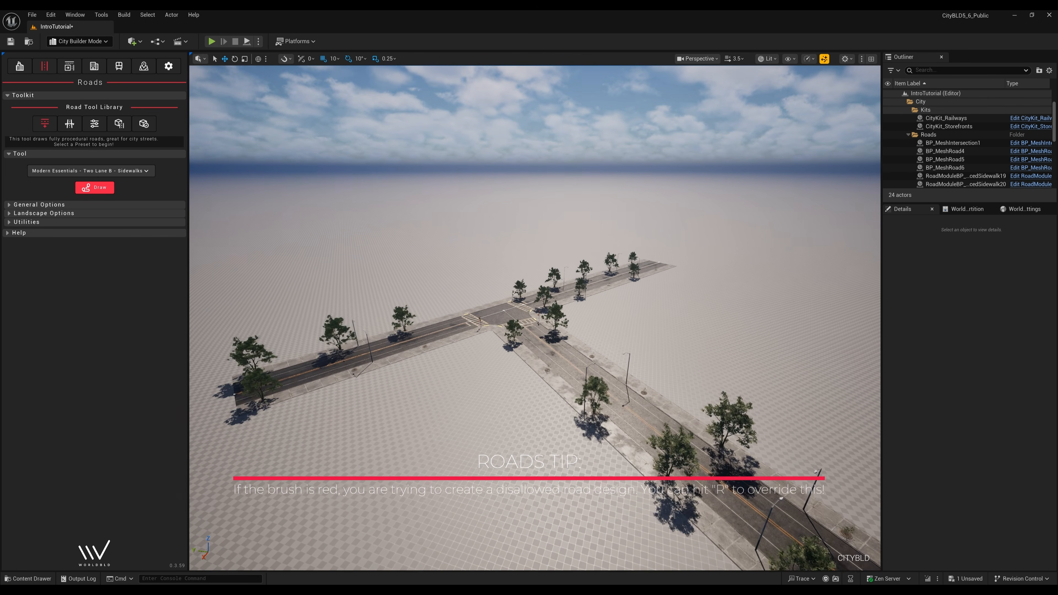
{"action": "scroll", "coordinate": [535, 317], "scroll_direction": "up", "scroll_amount": 2}
{"action": "right_click_drag", "start_coordinate": [535, 317], "coordinate": [535, 317]}
{"action": "scroll", "coordinate": [535, 317], "scroll_direction": "down", "scroll_amount": 2}
{"action": "scroll", "coordinate": [535, 317], "scroll_direction": "down", "scroll_amount": 1}
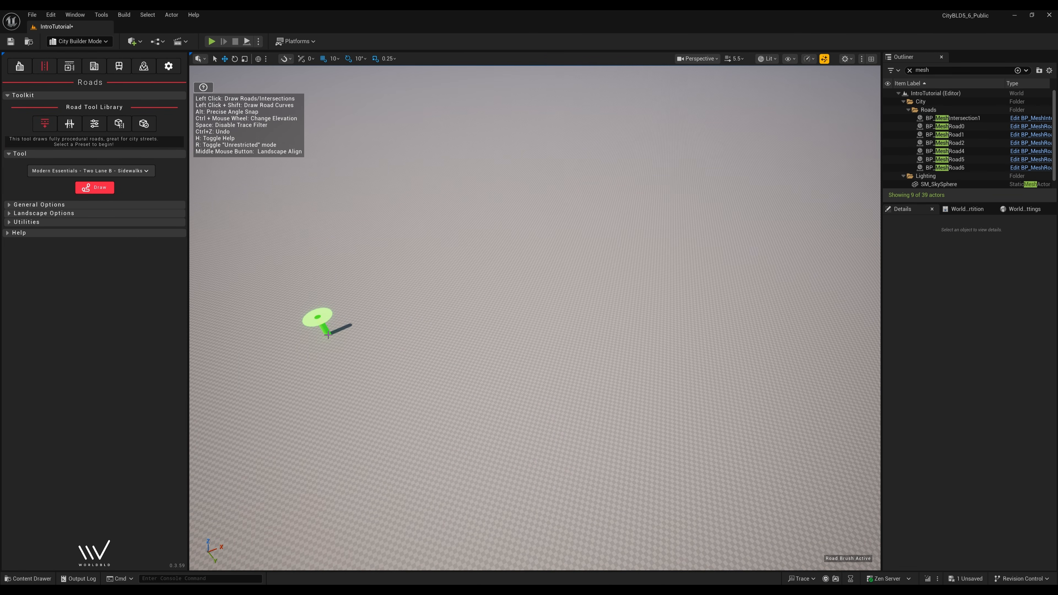
- Draw long multi-segment bending roads across the floor, then switch to another road preset
{"action": "left_click", "coordinate": [328, 335]}
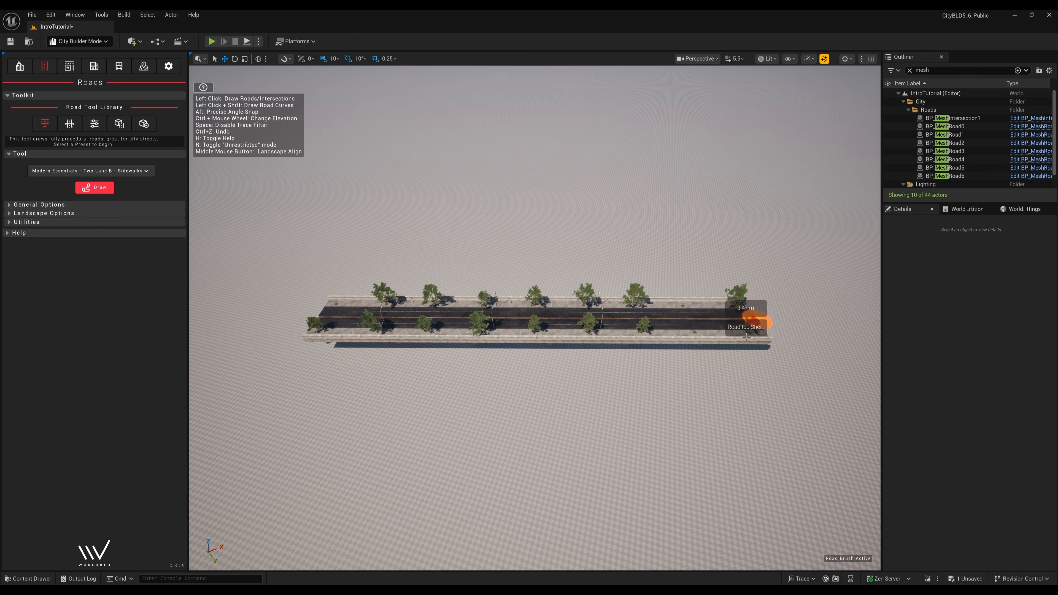
{"action": "right_click", "coordinate": [747, 337]}
{"action": "key", "text": "Escape"}
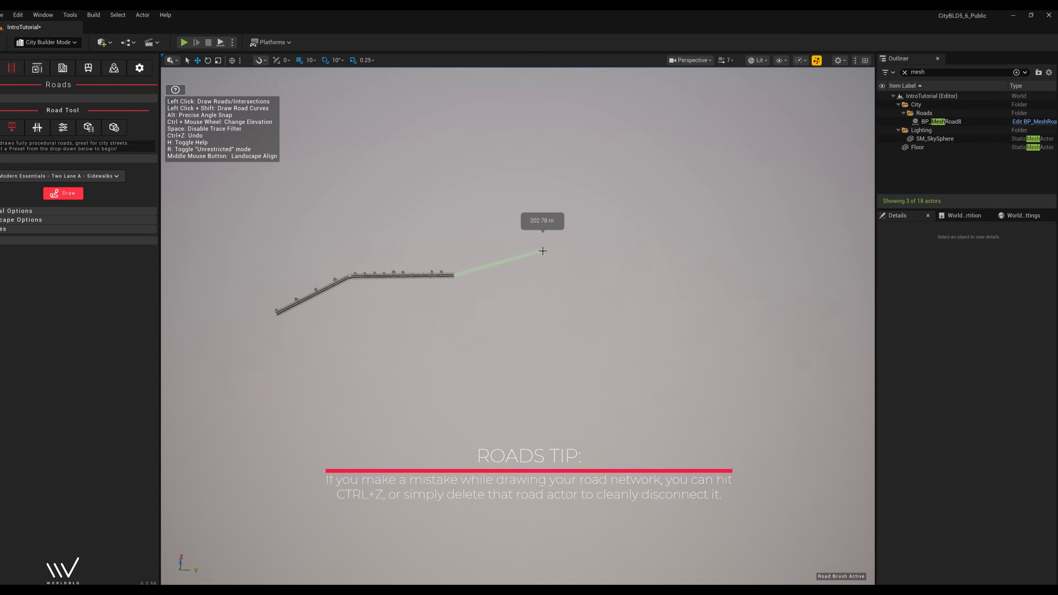
{"action": "left_click", "coordinate": [623, 209]}
{"action": "left_click", "coordinate": [687, 170]}
{"action": "left_click", "coordinate": [765, 120]}
{"action": "right_click_drag", "start_coordinate": [765, 121], "coordinate": [728, 137]}
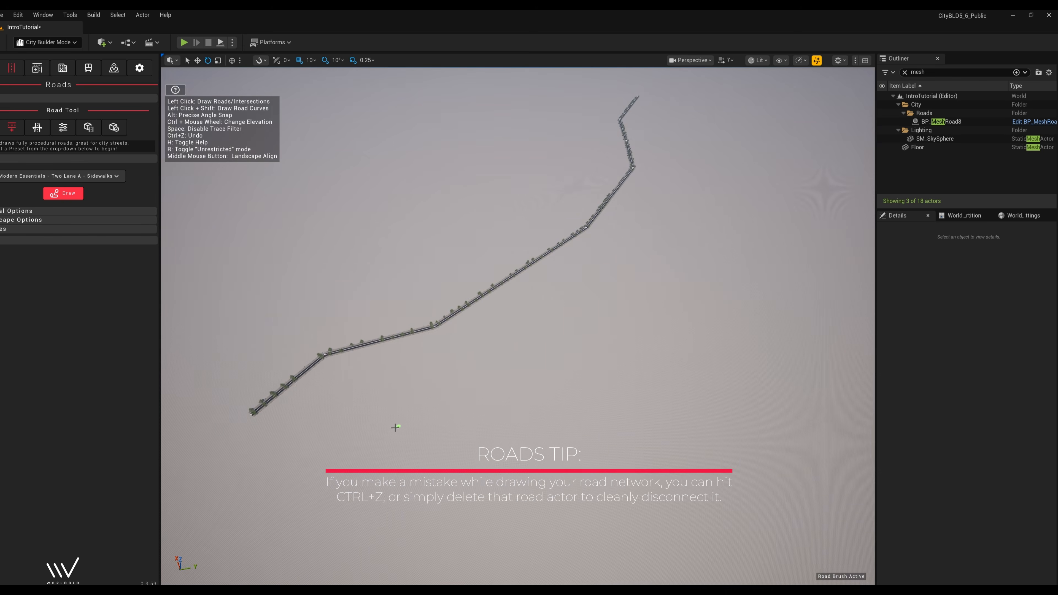
{"action": "left_click", "coordinate": [325, 501]}
{"action": "left_click", "coordinate": [376, 411]}
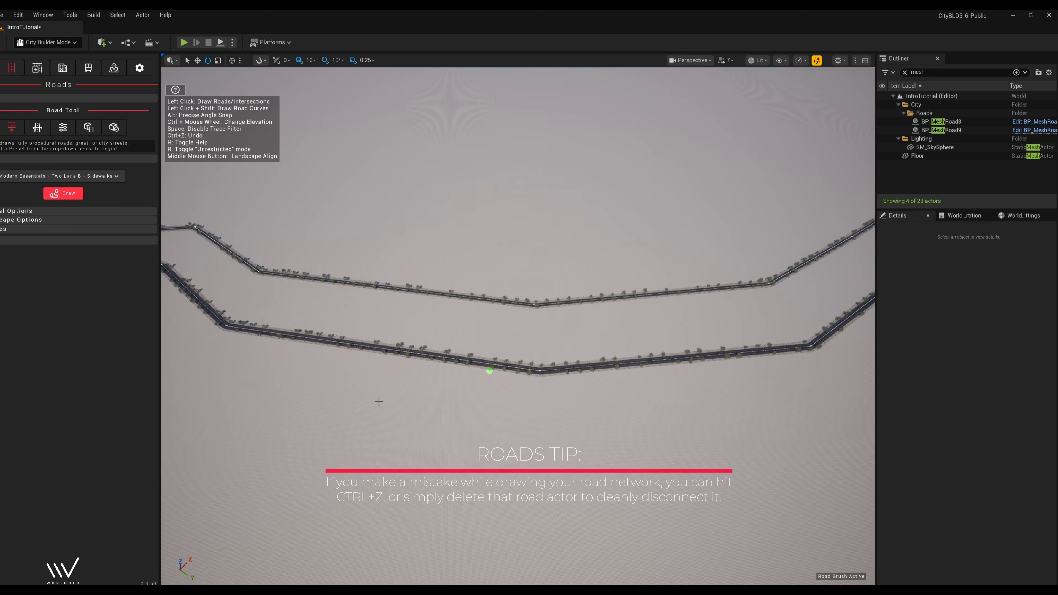
{"action": "left_click", "coordinate": [39, 176]}
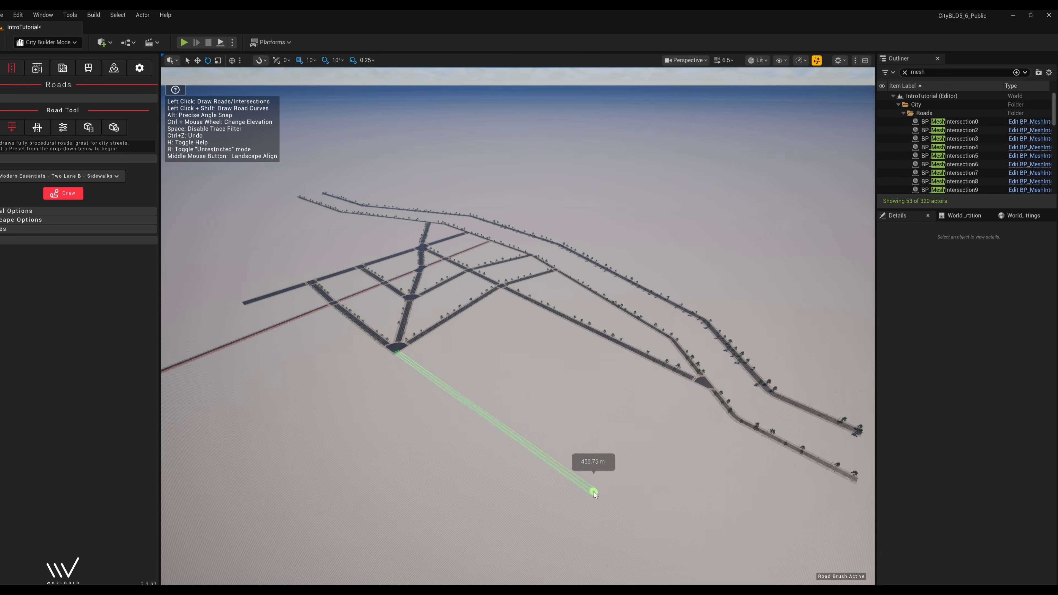
{"action": "left_click", "coordinate": [64, 193]}
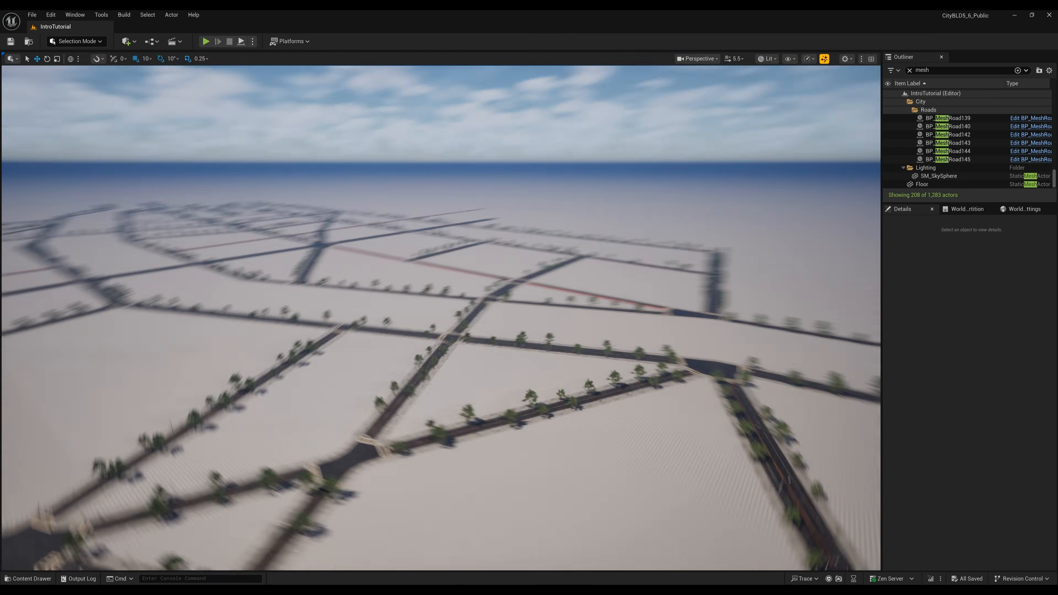
- Expand the roads' street scatter entries and remove the third entry's mesh
{"action": "right_click_drag", "start_coordinate": [442, 318], "coordinate": [547, 398]}
{"action": "scroll", "coordinate": [540, 403], "scroll_direction": "up", "scroll_amount": 3}
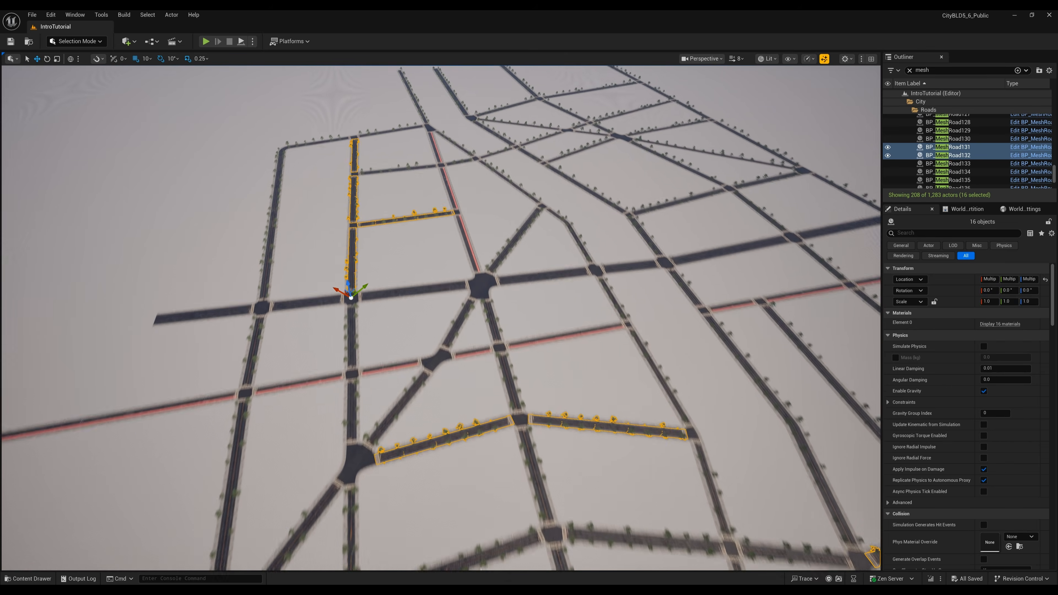
{"action": "right_click_drag", "start_coordinate": [350, 291], "coordinate": [378, 365]}
{"action": "scroll", "coordinate": [917, 367], "scroll_direction": "down", "scroll_amount": 10}
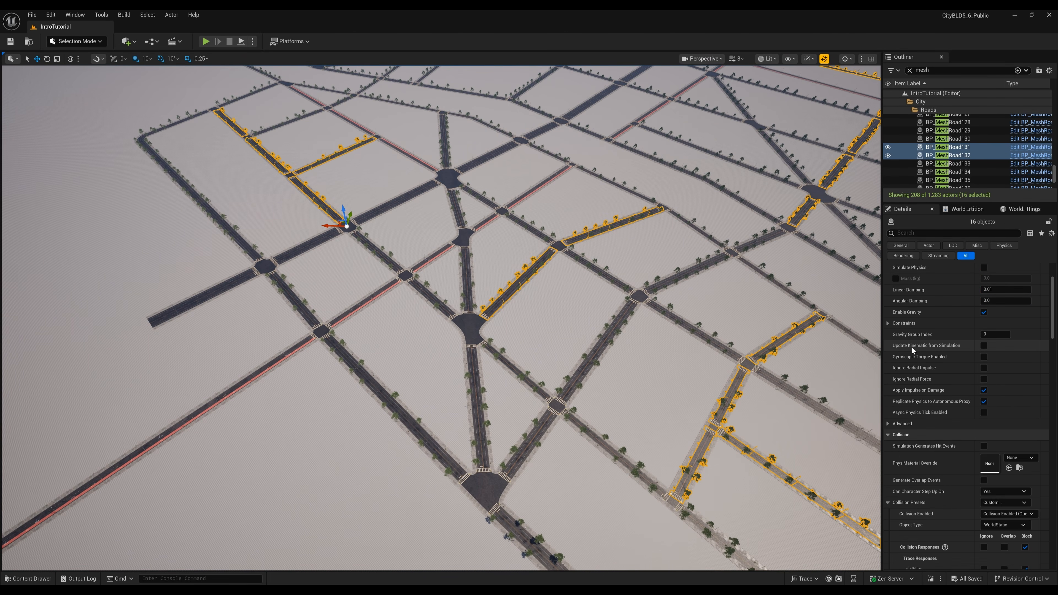
{"action": "scroll", "coordinate": [908, 352], "scroll_direction": "down", "scroll_amount": 10}
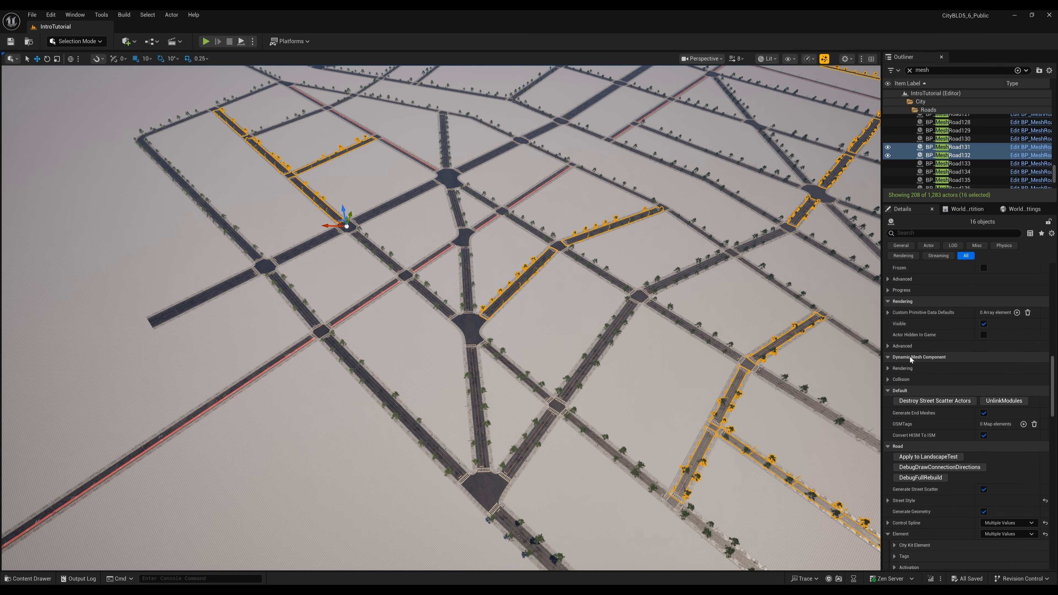
{"action": "scroll", "coordinate": [902, 322], "scroll_direction": "down", "scroll_amount": 1}
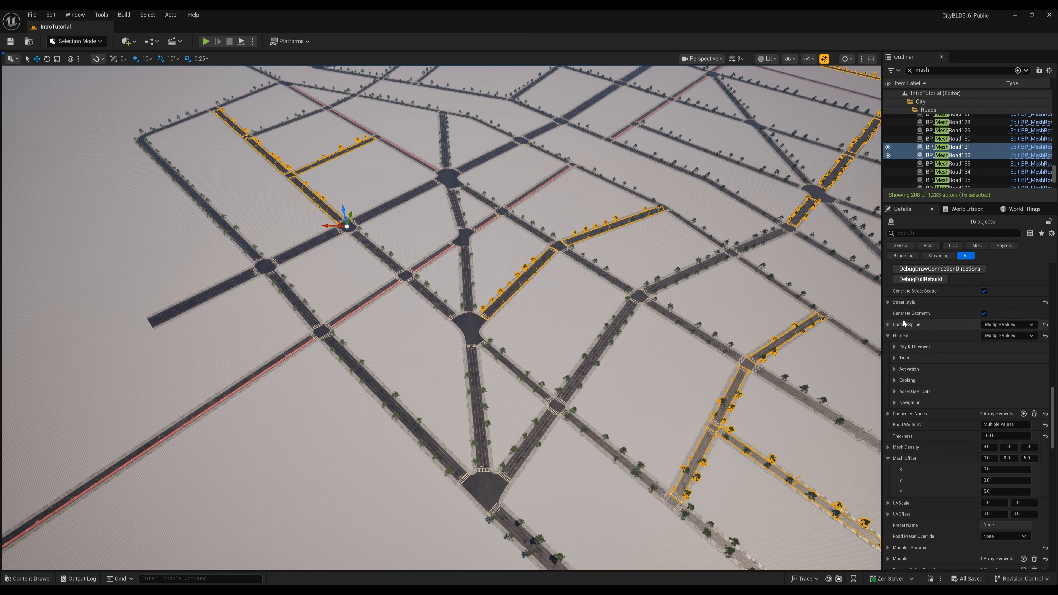
{"action": "left_click", "coordinate": [889, 303]}
{"action": "left_click", "coordinate": [894, 325]}
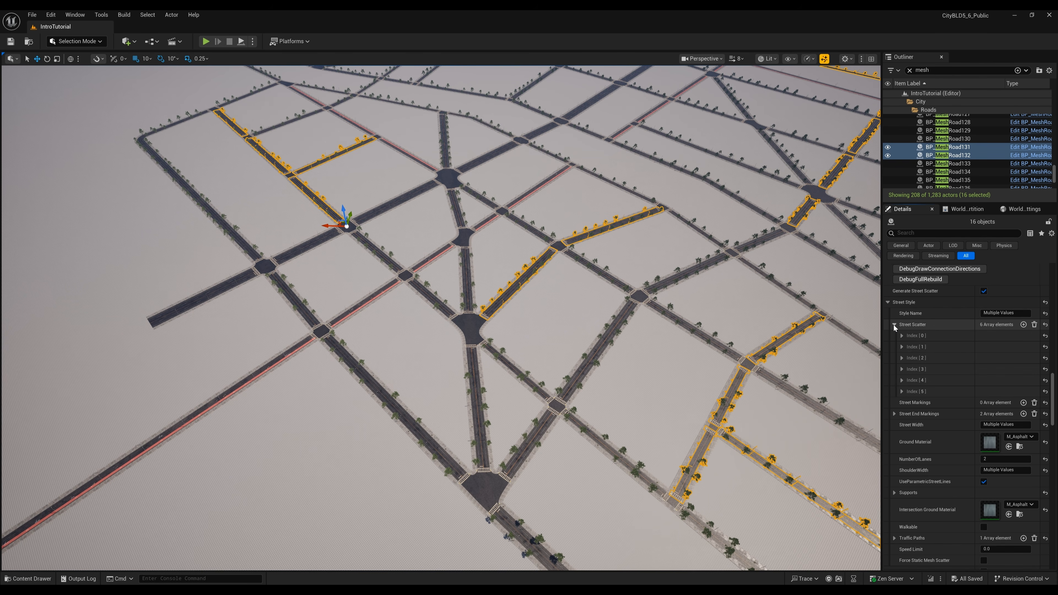
{"action": "left_click", "coordinate": [903, 336]}
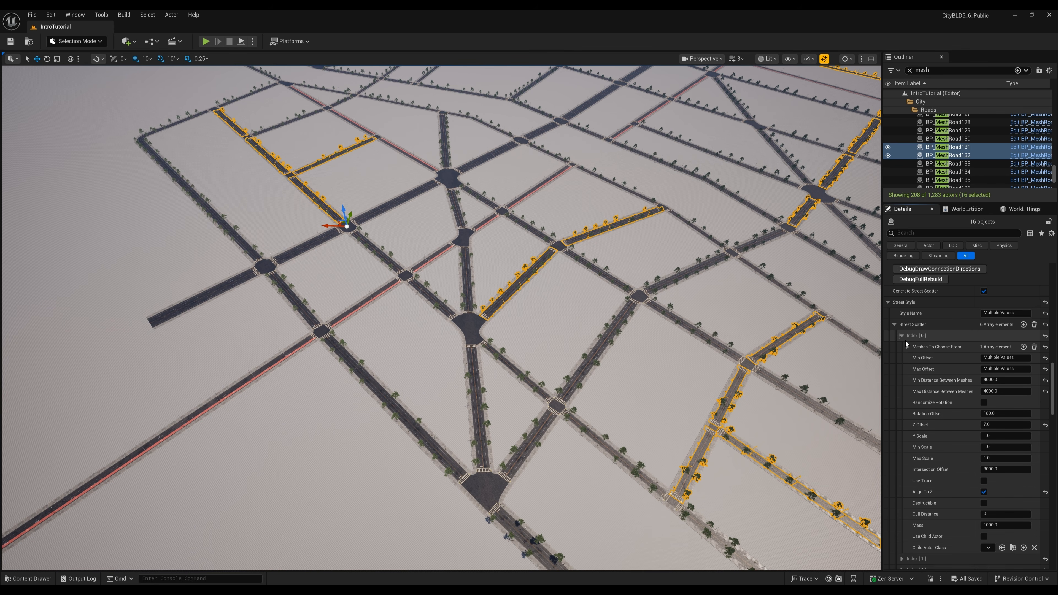
{"action": "left_click", "coordinate": [909, 346]}
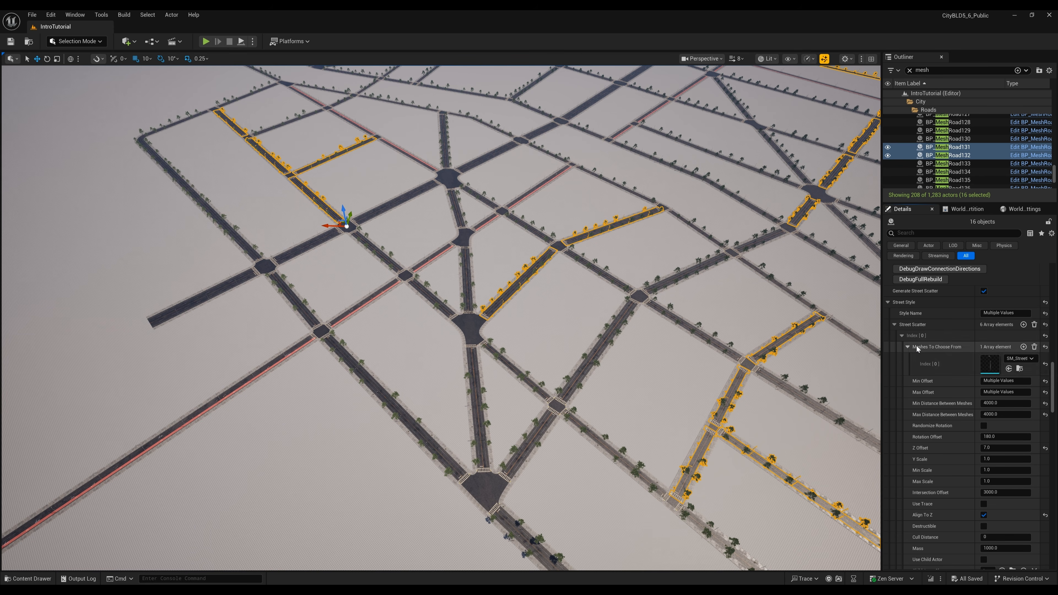
{"action": "left_click", "coordinate": [902, 336]}
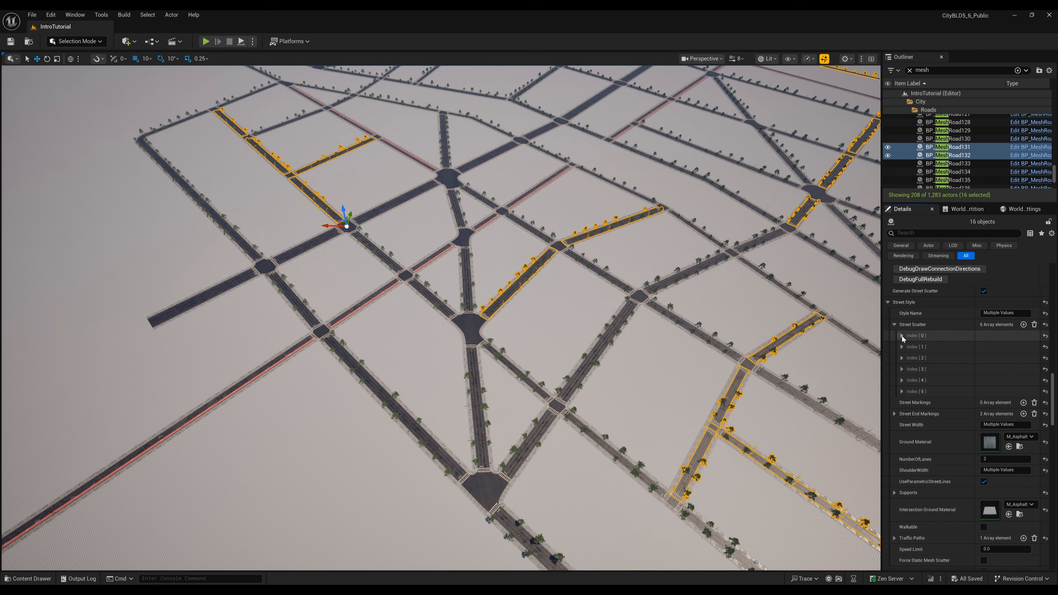
{"action": "left_click", "coordinate": [903, 358]}
{"action": "left_click", "coordinate": [908, 369]}
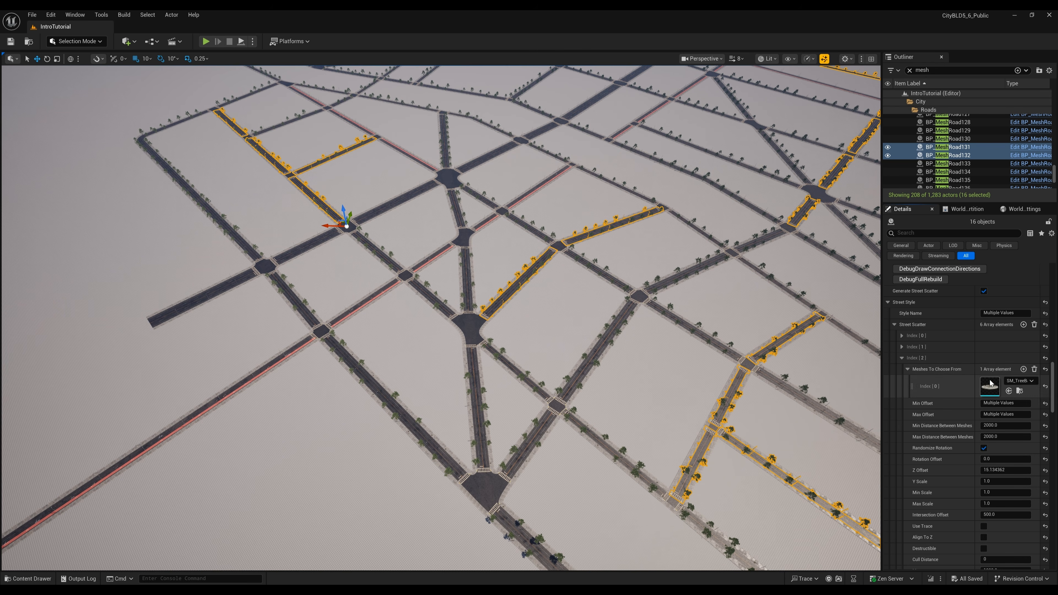
{"action": "scroll", "coordinate": [1036, 346], "scroll_direction": "down", "scroll_amount": 1}
{"action": "left_click", "coordinate": [1035, 344]}
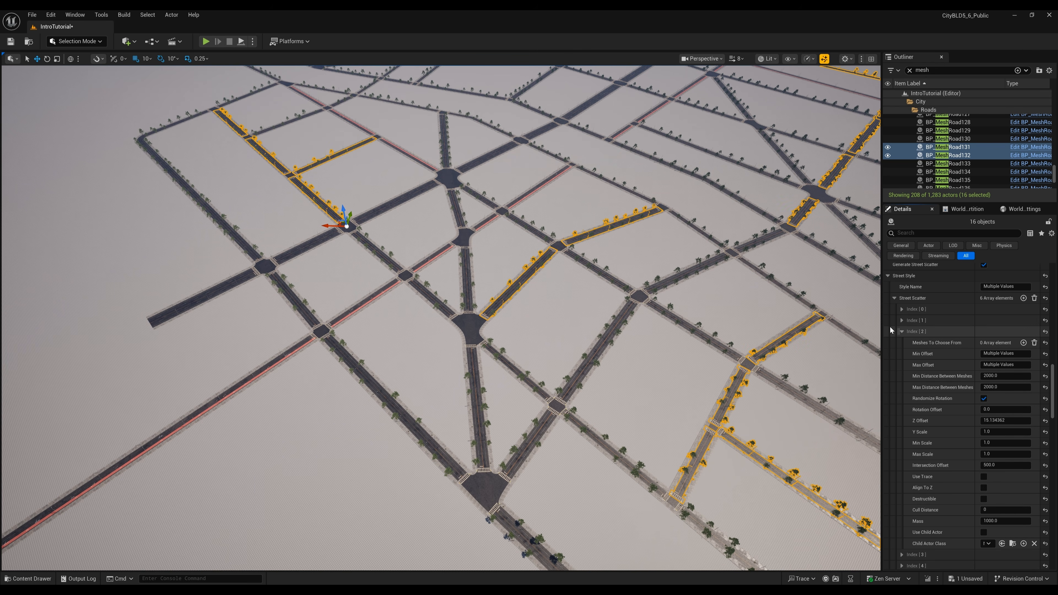
- Clear all three meshes from the fourth street scatter entry
{"action": "left_click", "coordinate": [902, 332]}
{"action": "left_click", "coordinate": [903, 343]}
{"action": "left_click", "coordinate": [908, 354]}
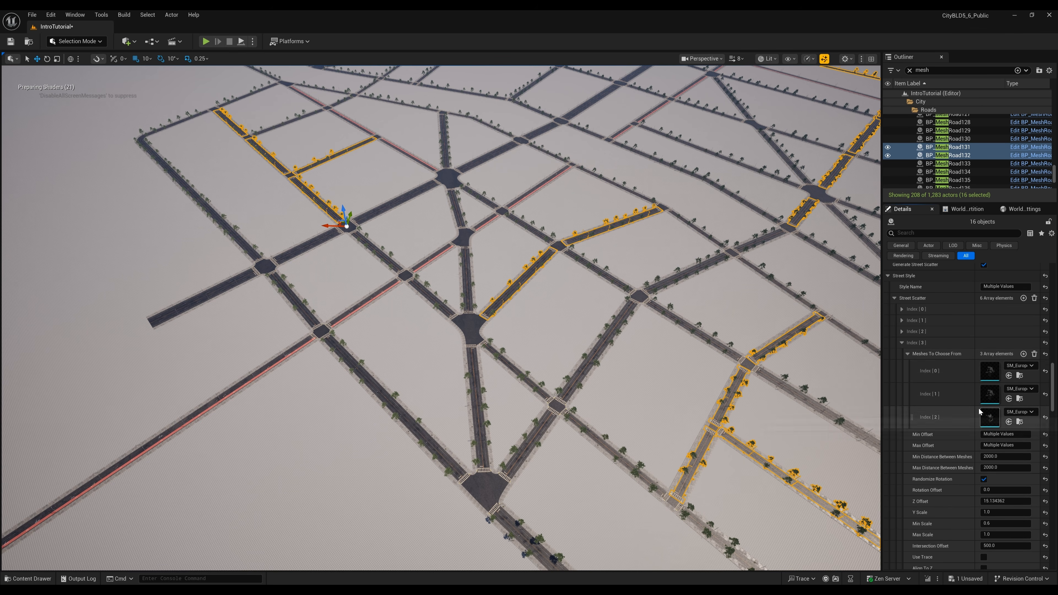
{"action": "left_click", "coordinate": [1035, 355]}
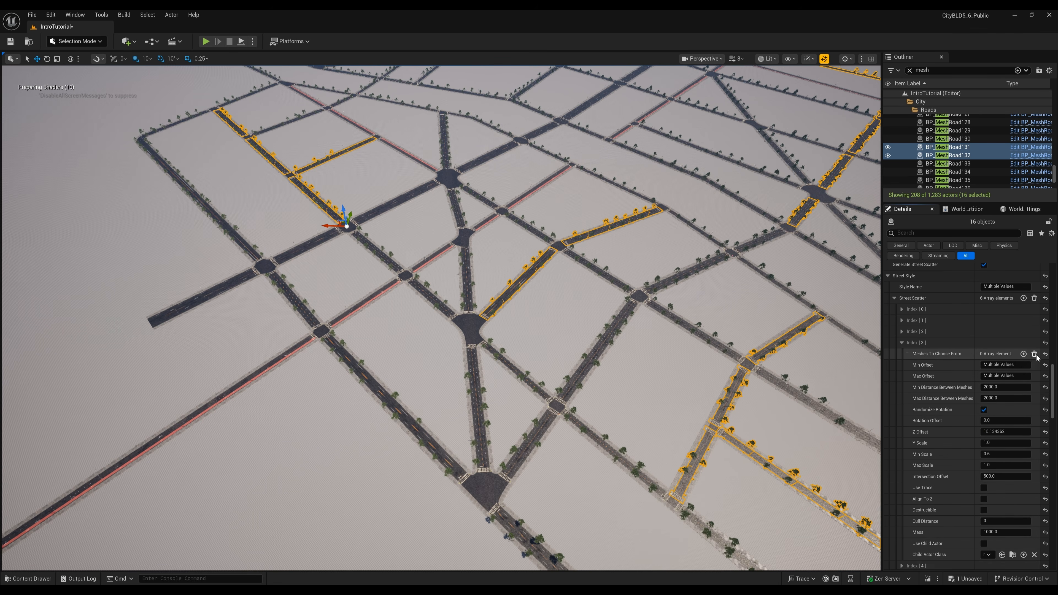
{"action": "right_click_drag", "start_coordinate": [599, 356], "coordinate": [657, 441]}
{"action": "key", "text": "w"}
{"action": "scroll", "coordinate": [599, 357], "scroll_direction": "down", "scroll_amount": 2}
- Remove all tree meshes from scatter entry Index [5], then deselect the roads
{"action": "left_click", "coordinate": [905, 344]}
{"action": "left_click", "coordinate": [904, 354]}
{"action": "left_click", "coordinate": [909, 367]}
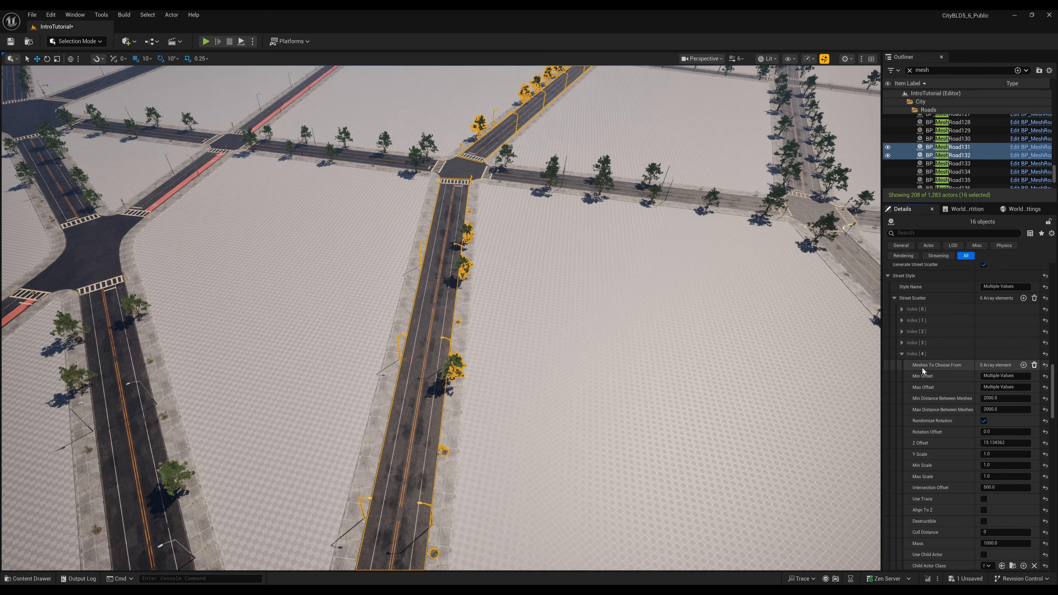
{"action": "left_click", "coordinate": [902, 354]}
{"action": "left_click", "coordinate": [902, 365]}
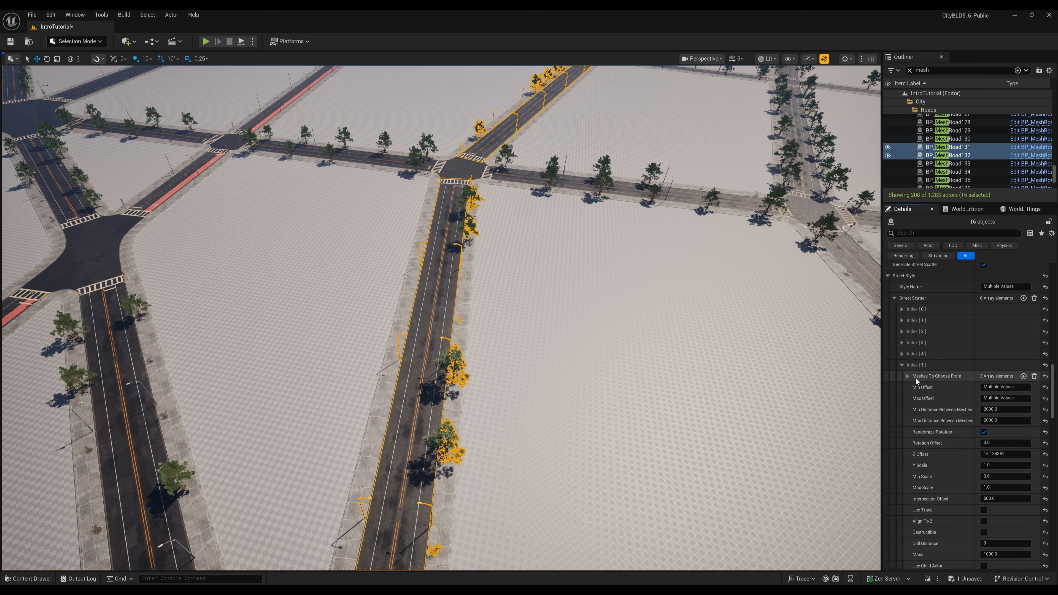
{"action": "left_click", "coordinate": [1035, 376]}
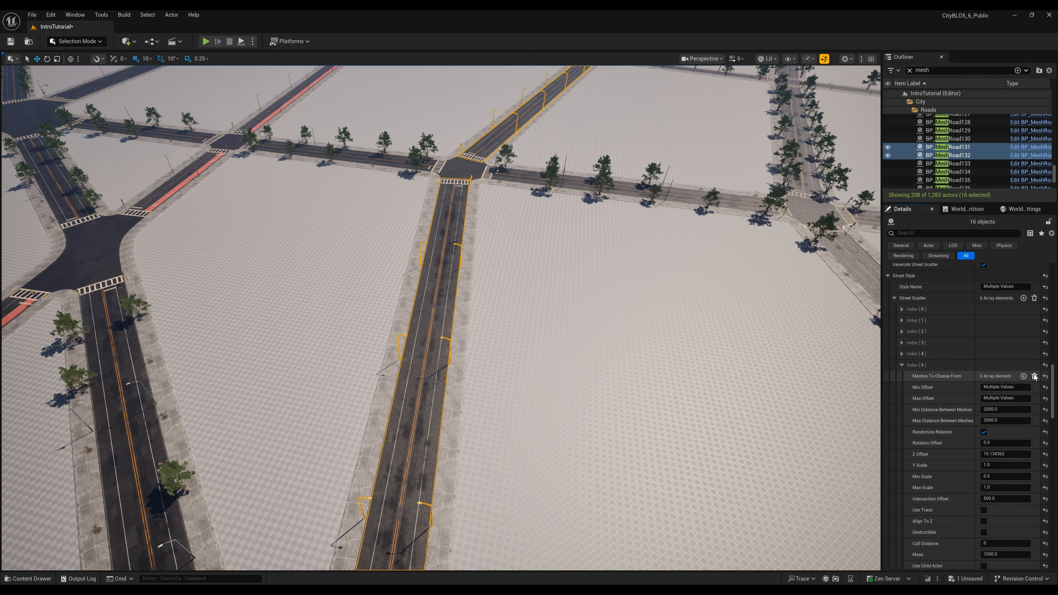
{"action": "right_click_drag", "start_coordinate": [441, 318], "coordinate": [478, 340]}
{"action": "left_click", "coordinate": [478, 339]}
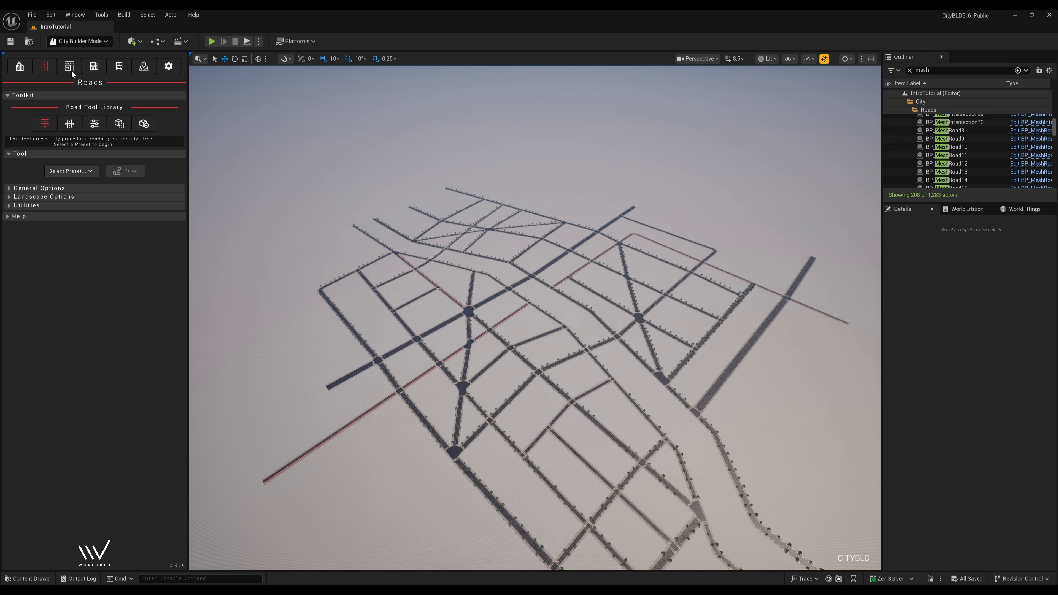
- Set Modern-Lowrise as the district type for new shapes
{"action": "left_click", "coordinate": [71, 67]}
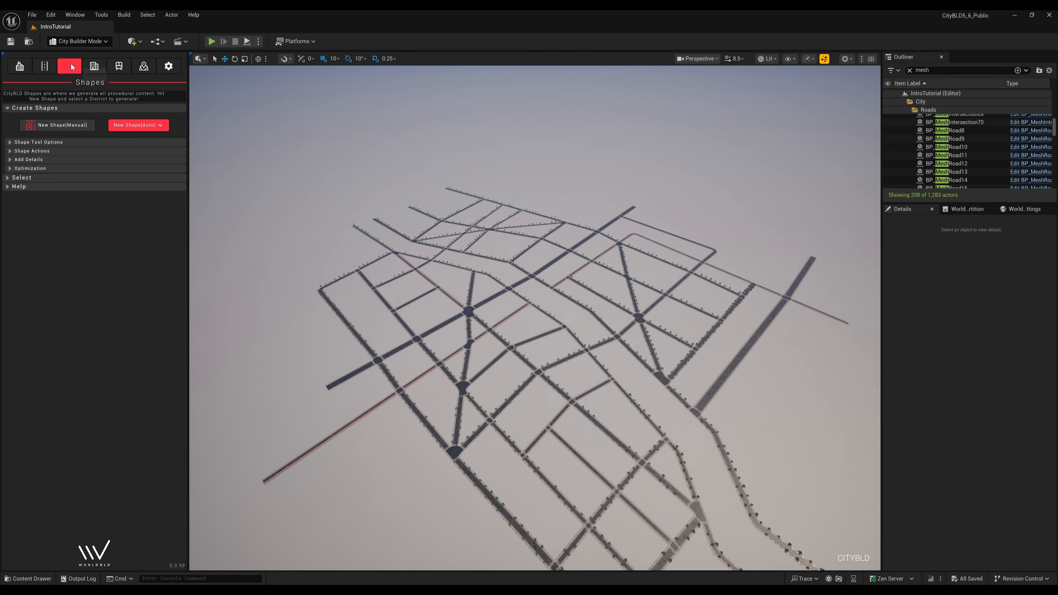
{"action": "left_click", "coordinate": [135, 124]}
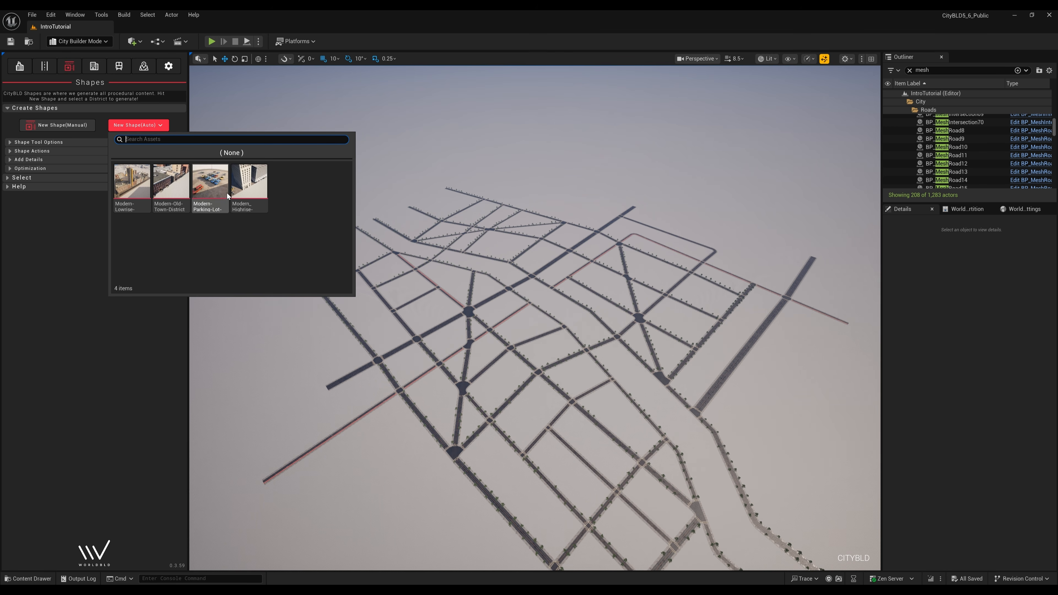
{"action": "left_click", "coordinate": [130, 192]}
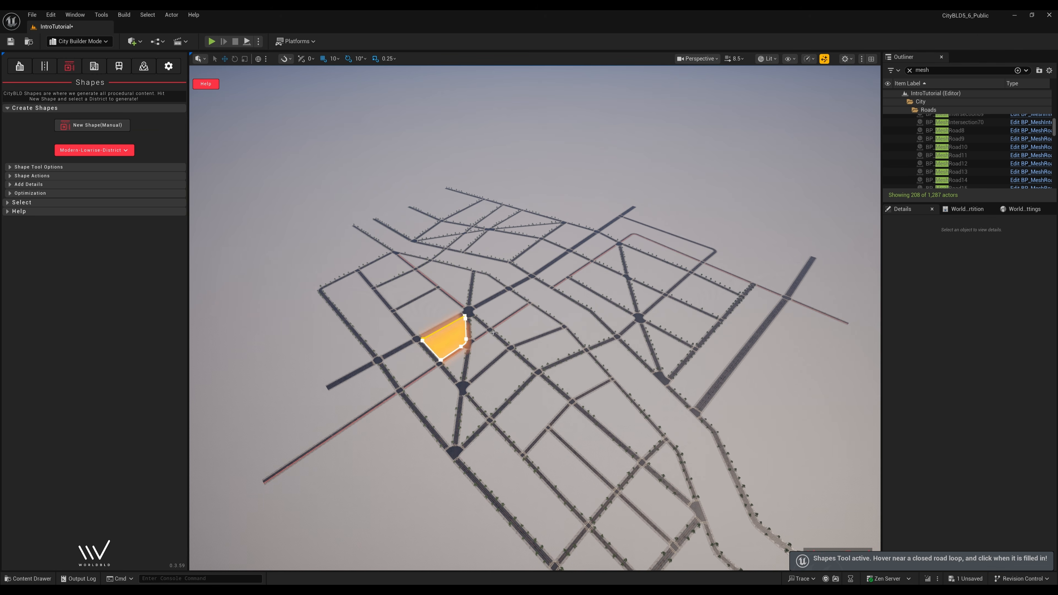
- Turn closed road loops into district shapes, then select the triangular pink shape
{"action": "left_click", "coordinate": [548, 349]}
{"action": "right_click_drag", "start_coordinate": [548, 350], "coordinate": [571, 388]}
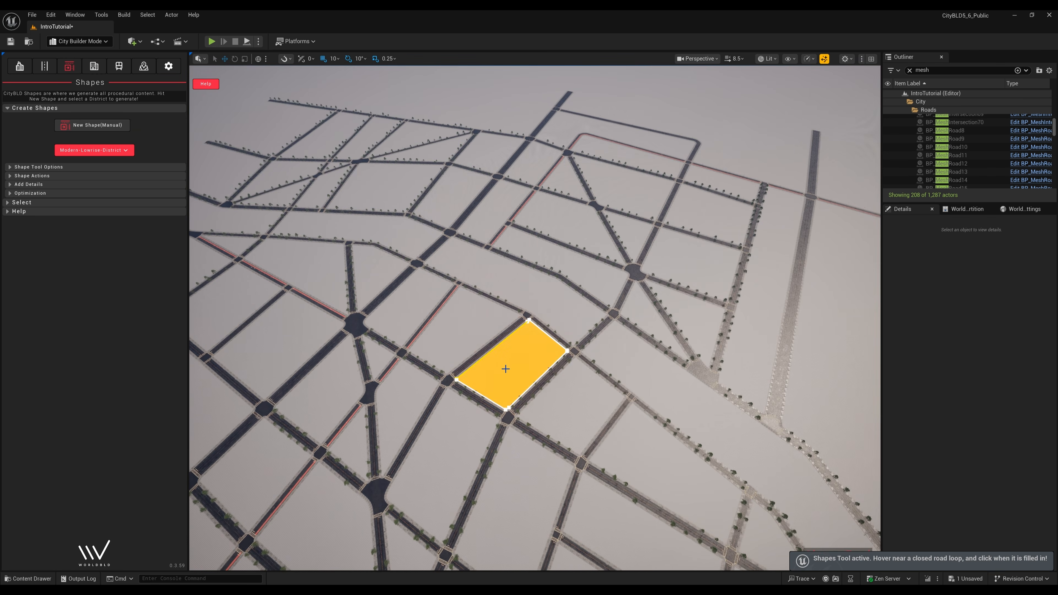
{"action": "scroll", "coordinate": [505, 369], "scroll_direction": "down", "scroll_amount": 2}
{"action": "left_click", "coordinate": [467, 339]}
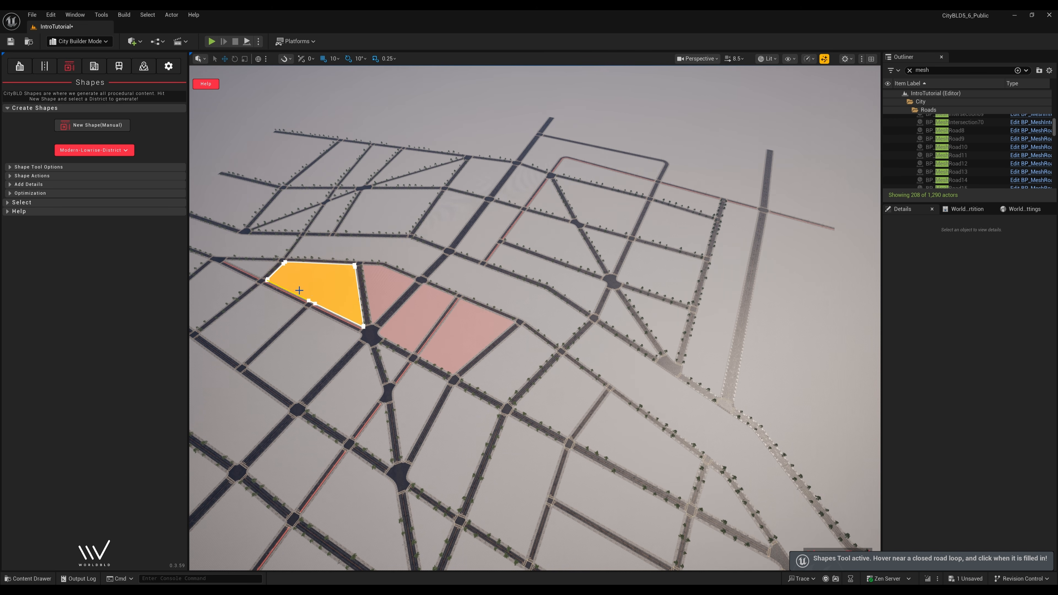
{"action": "right_click_drag", "start_coordinate": [429, 318], "coordinate": [435, 320]}
{"action": "key", "text": "Escape"}
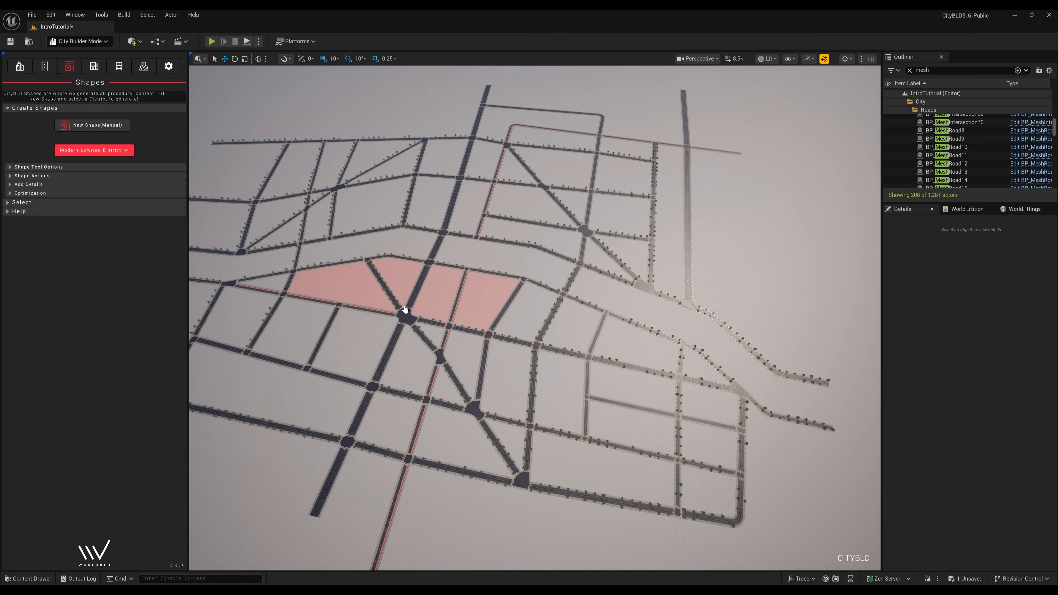
{"action": "mouse_move", "coordinate": [521, 342]}
{"action": "right_mouse_down"}
{"action": "mouse_move", "coordinate": [493, 368]}
{"action": "mouse_move", "coordinate": [517, 361]}
{"action": "right_mouse_up"}
{"action": "left_click", "coordinate": [503, 361]}
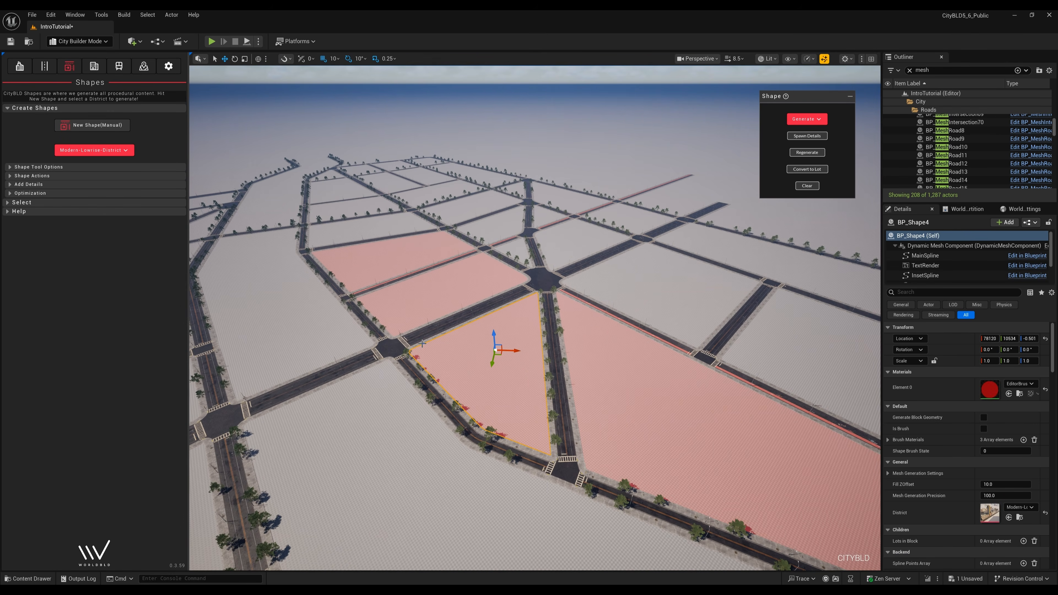
- Generate buildings on the triangular block and the large neighbouring pink shape, then add rooftop details
{"action": "left_click", "coordinate": [10, 177]}
{"action": "right_click_drag", "start_coordinate": [420, 330], "coordinate": [418, 316]}
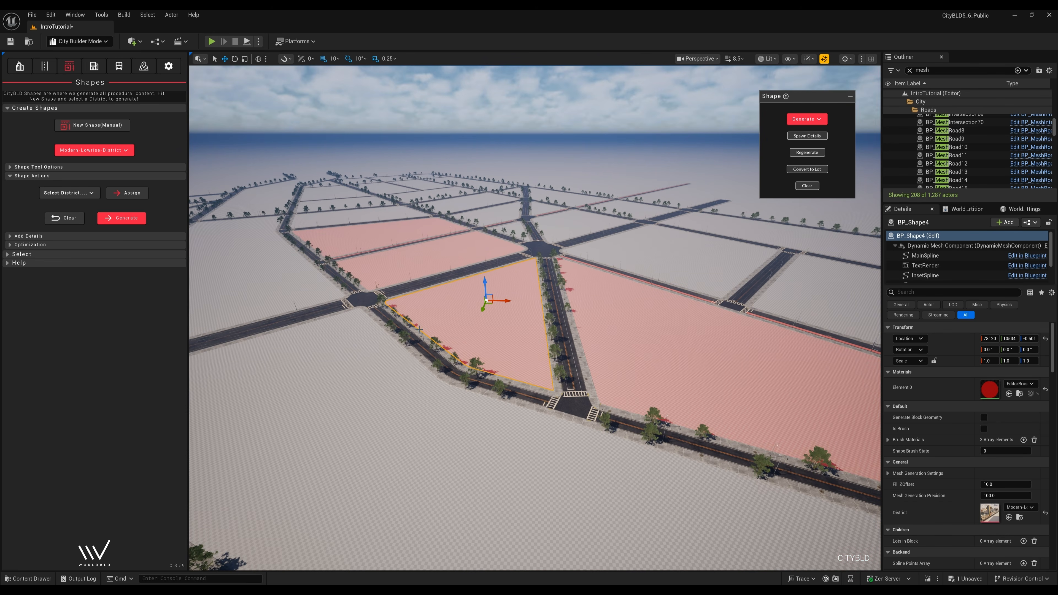
{"action": "left_click", "coordinate": [121, 219]}
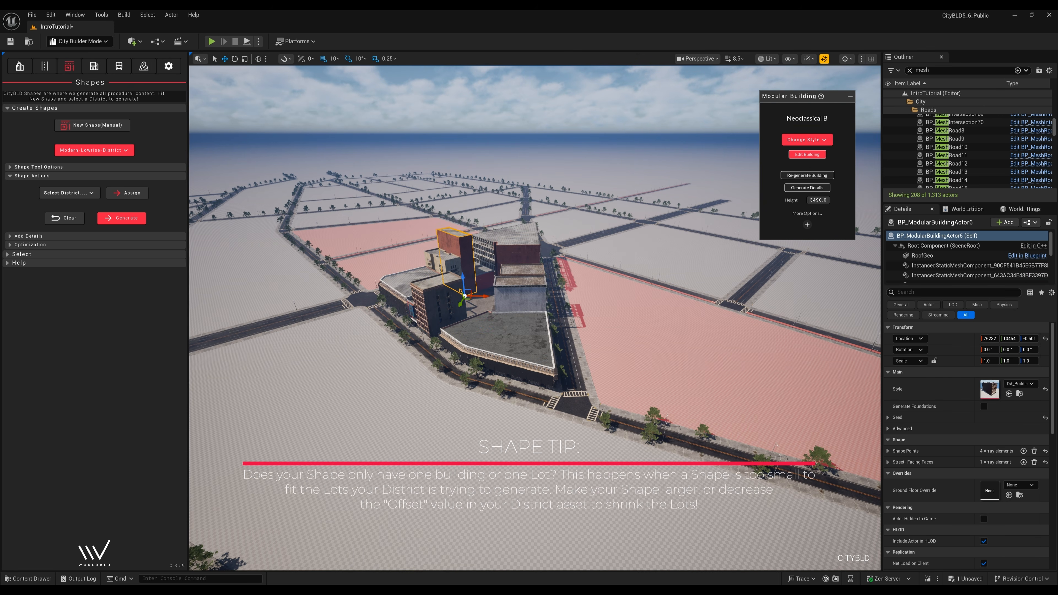
{"action": "left_click", "coordinate": [624, 322]}
{"action": "left_click", "coordinate": [120, 219]}
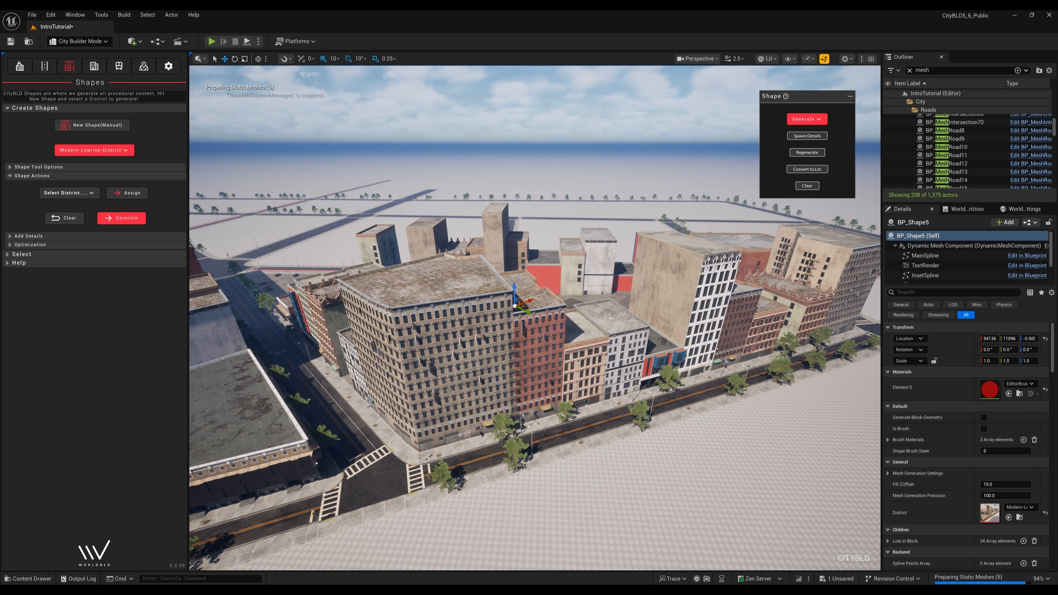
{"action": "left_click", "coordinate": [10, 236]}
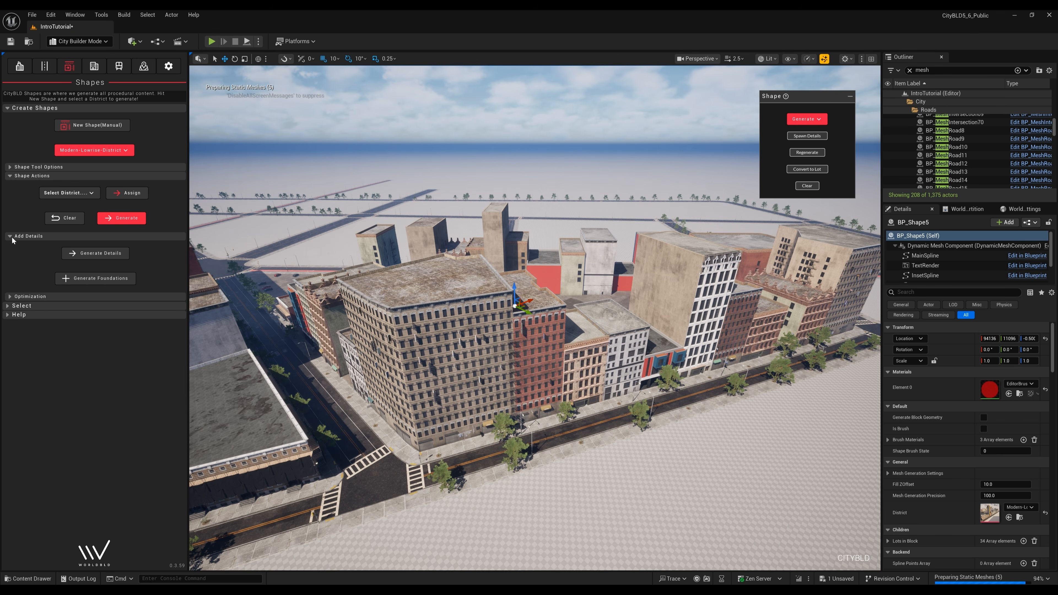
{"action": "left_click", "coordinate": [97, 254]}
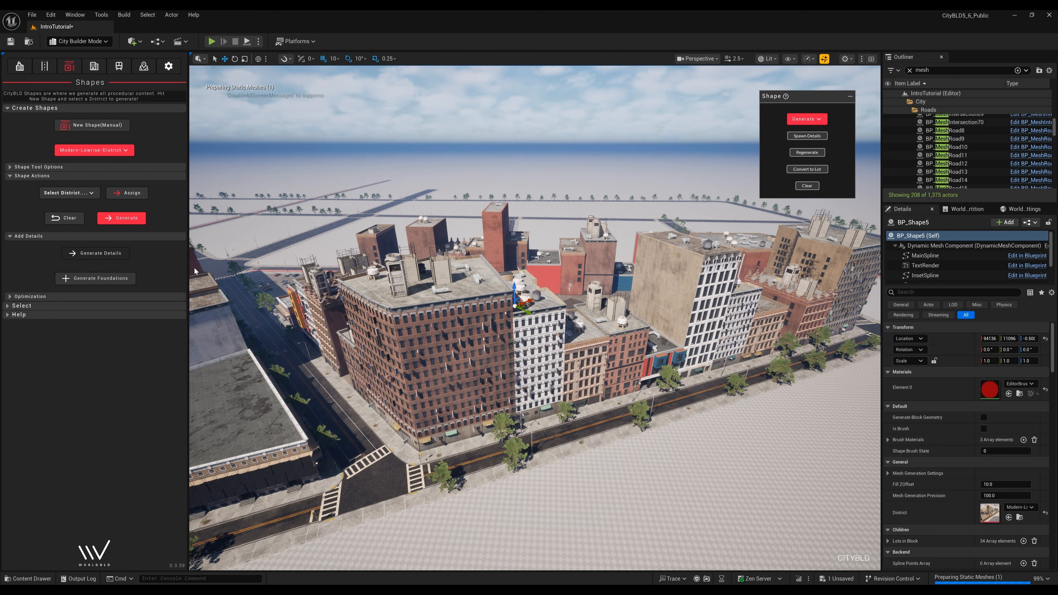
- Change the brick corner building's district type to Modern-Parking-Lot
{"action": "left_click", "coordinate": [446, 273]}
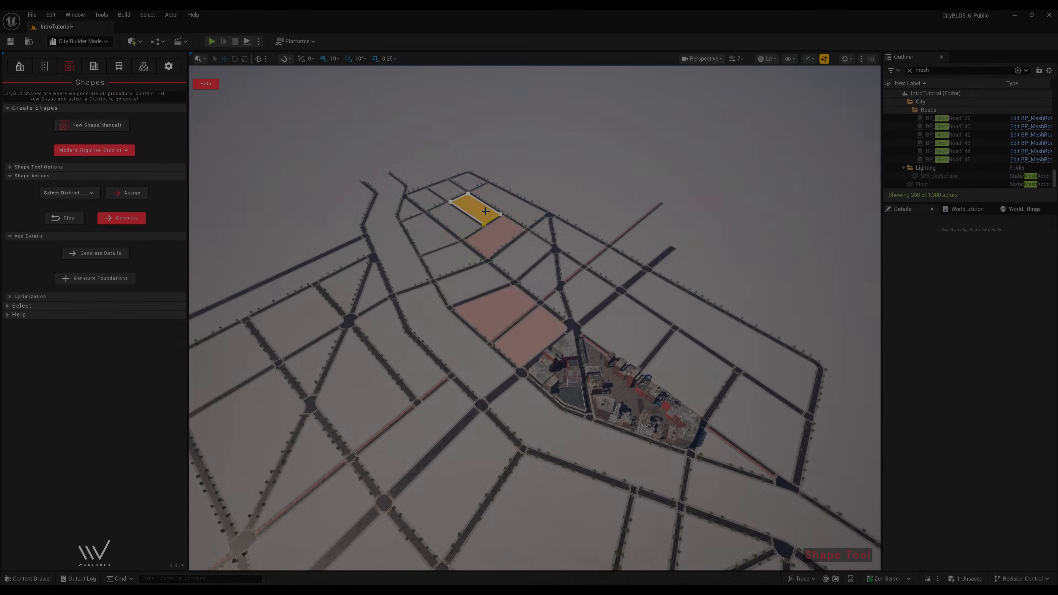
{"action": "left_click", "coordinate": [94, 150]}
{"action": "left_click", "coordinate": [123, 212]}
{"action": "left_click", "coordinate": [110, 151]}
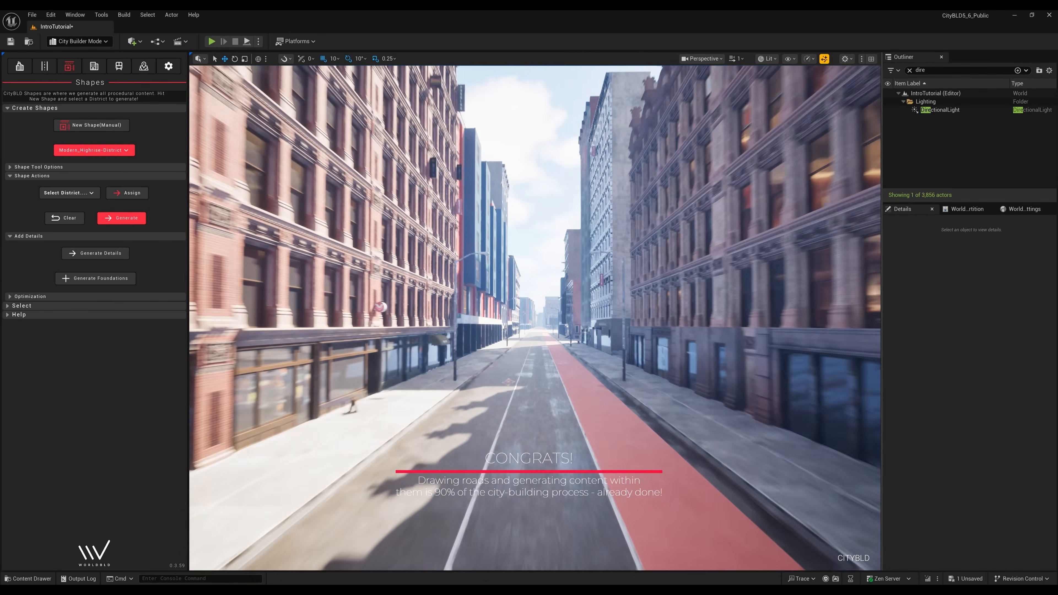
- Fly through the city streets at varying camera speeds and select a tall tan tower
{"action": "scroll", "coordinate": [535, 318], "scroll_direction": "up", "scroll_amount": 2}
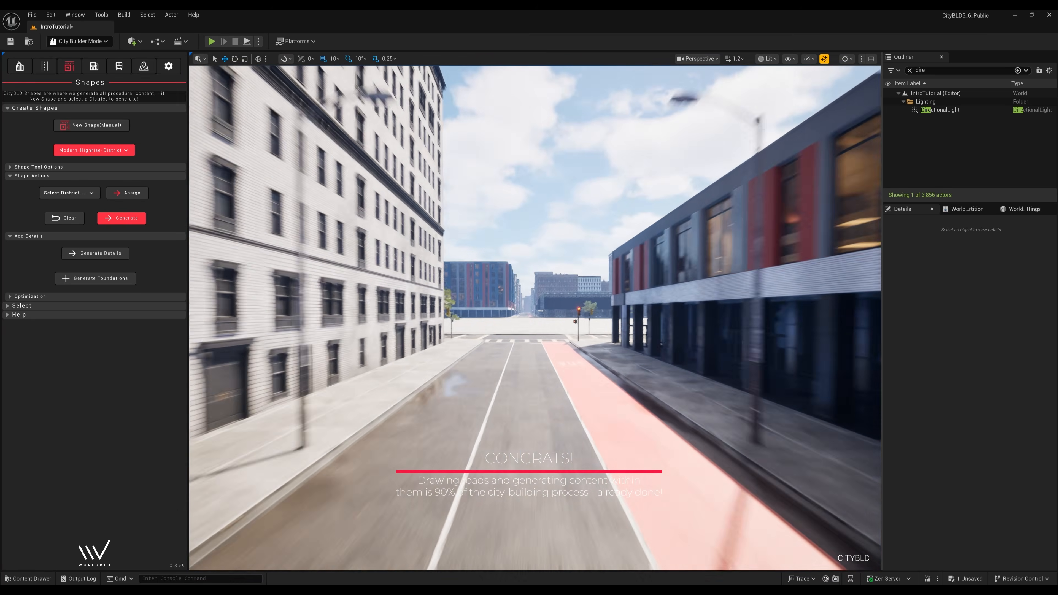
{"action": "scroll", "coordinate": [535, 318], "scroll_direction": "down", "scroll_amount": 2}
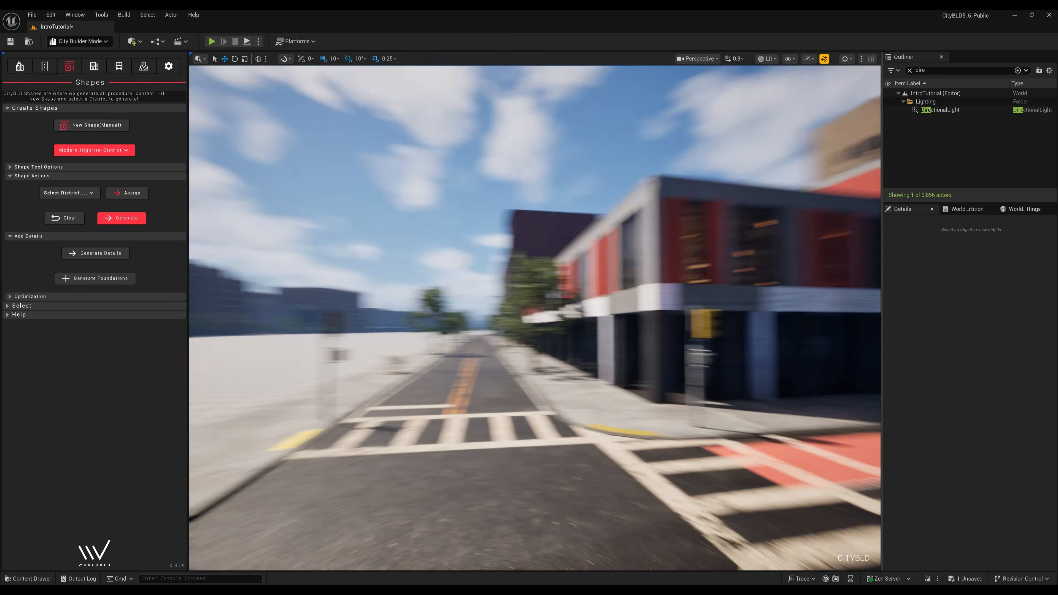
{"action": "scroll", "coordinate": [535, 318], "scroll_direction": "up", "scroll_amount": 1}
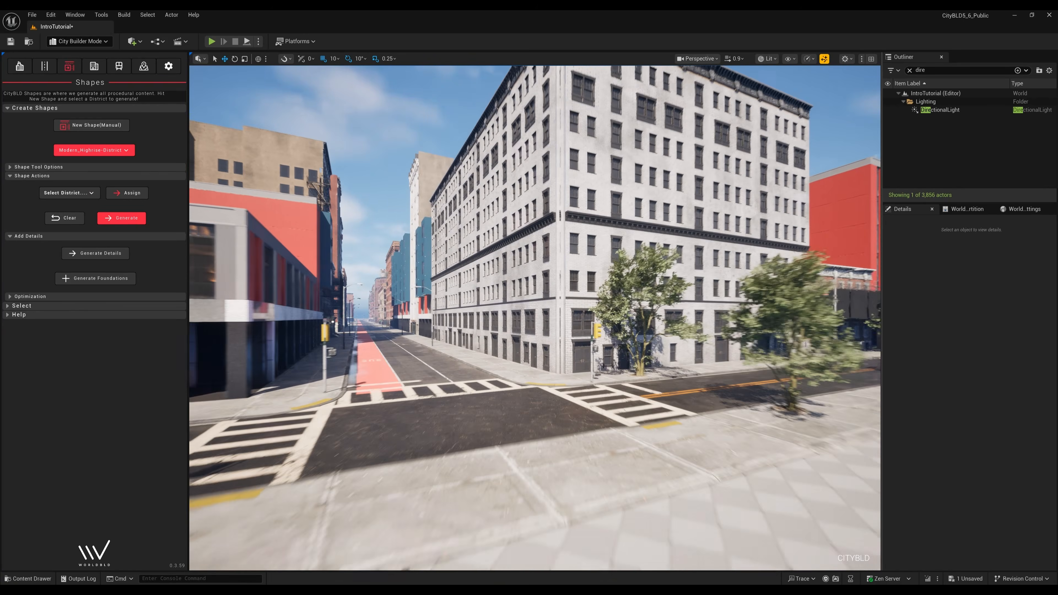
{"action": "scroll", "coordinate": [535, 318], "scroll_direction": "up", "scroll_amount": 1}
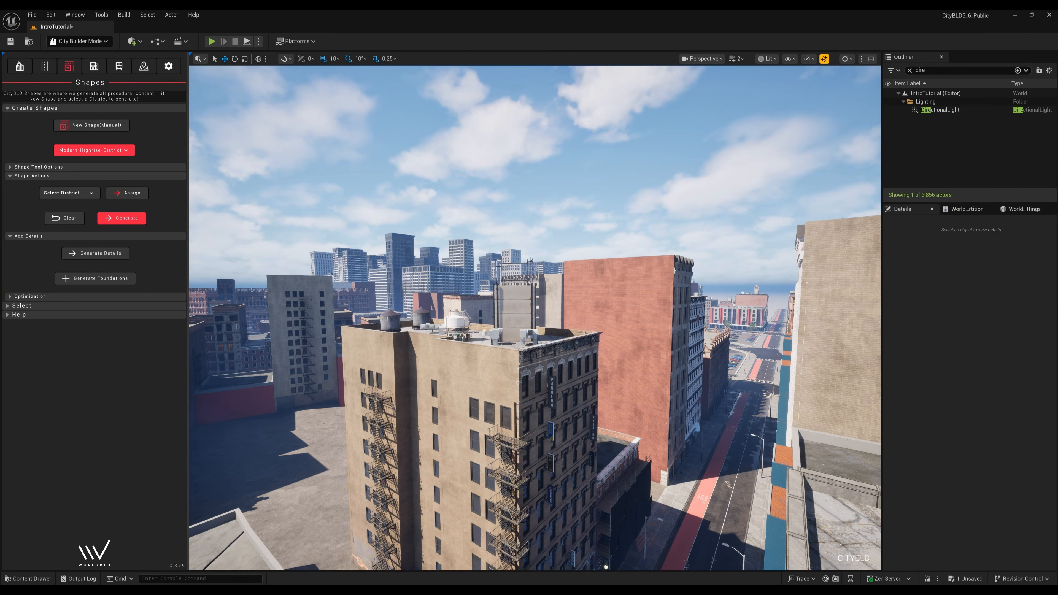
{"action": "left_click", "coordinate": [496, 384]}
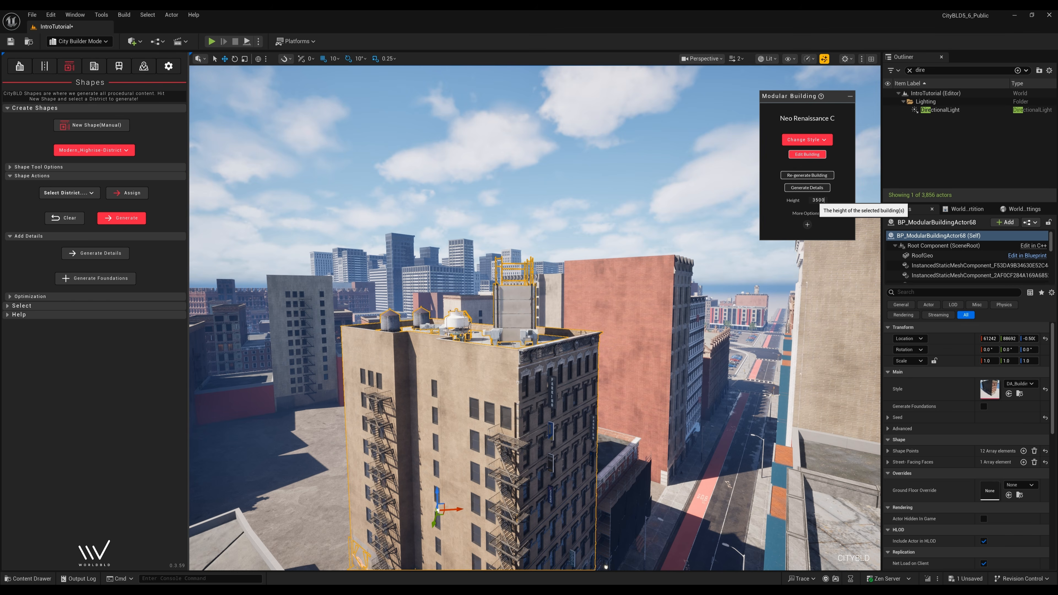
- Set the tower's height to 3500, then stretch a rooftop building's footprint corner leftward
{"action": "key", "text": "Return"}
{"action": "key", "text": "Escape"}
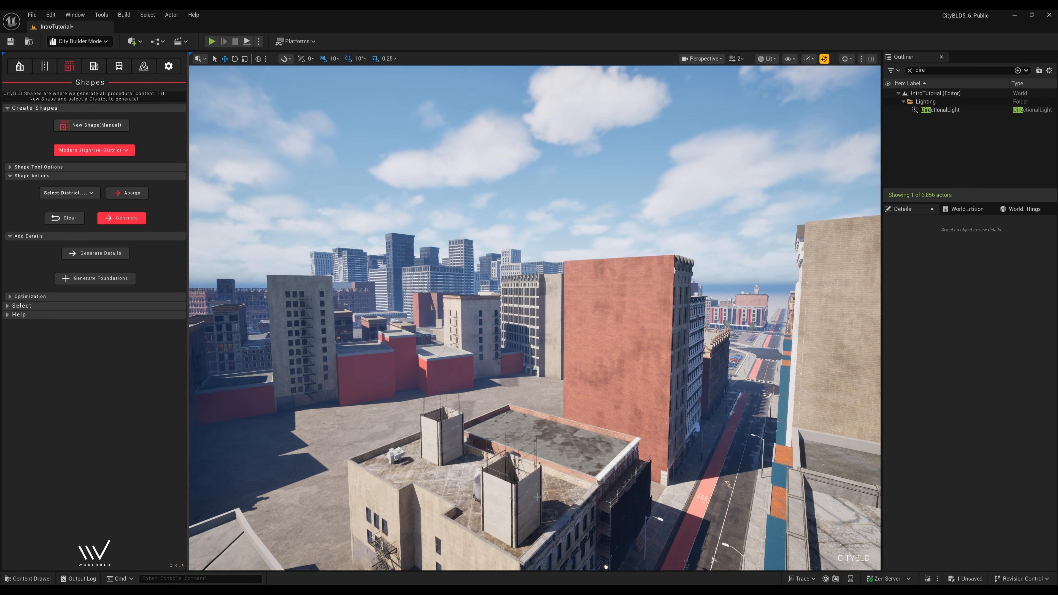
{"action": "left_click", "coordinate": [523, 496]}
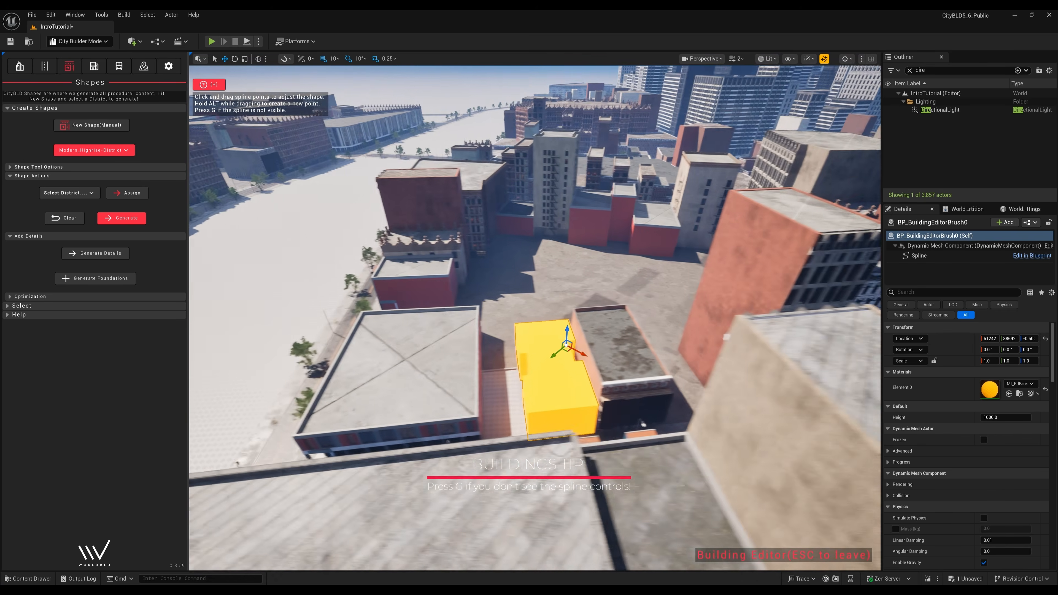
{"action": "key", "text": "g"}
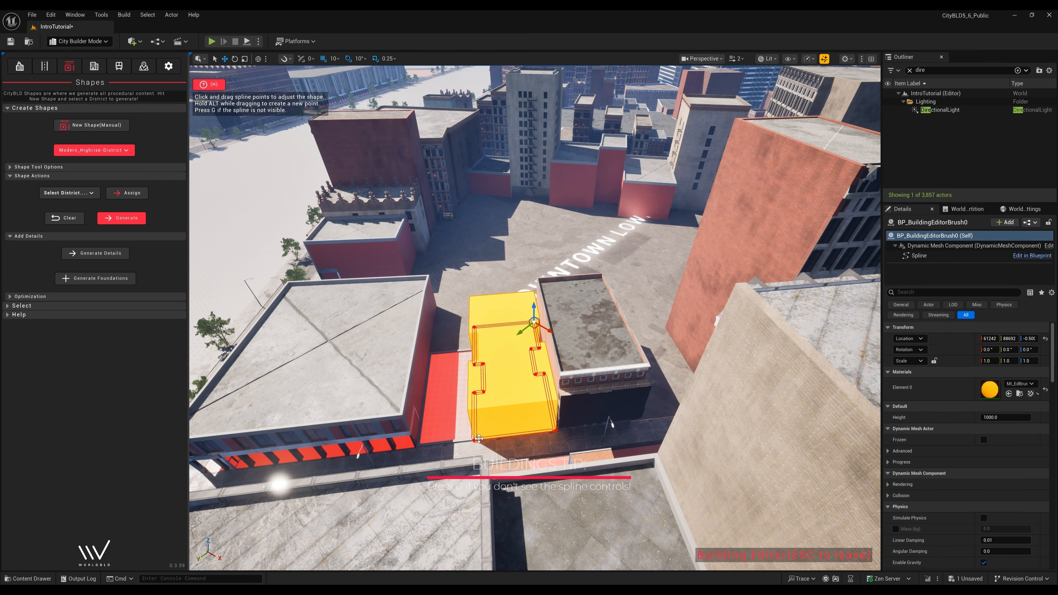
{"action": "left_click", "coordinate": [475, 439]}
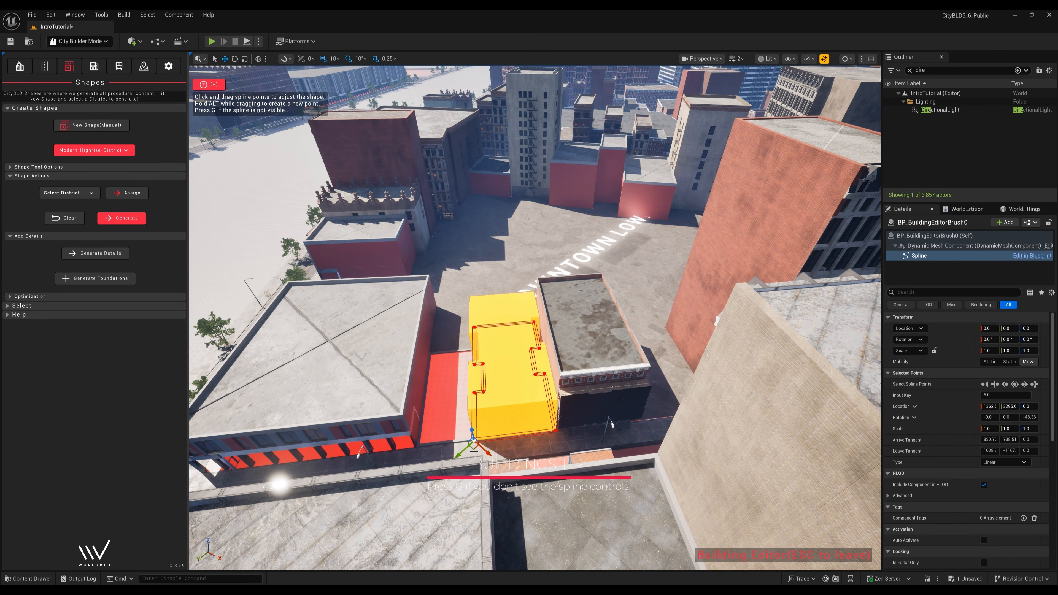
{"action": "left_click_drag", "start_coordinate": [473, 449], "coordinate": [414, 454]}
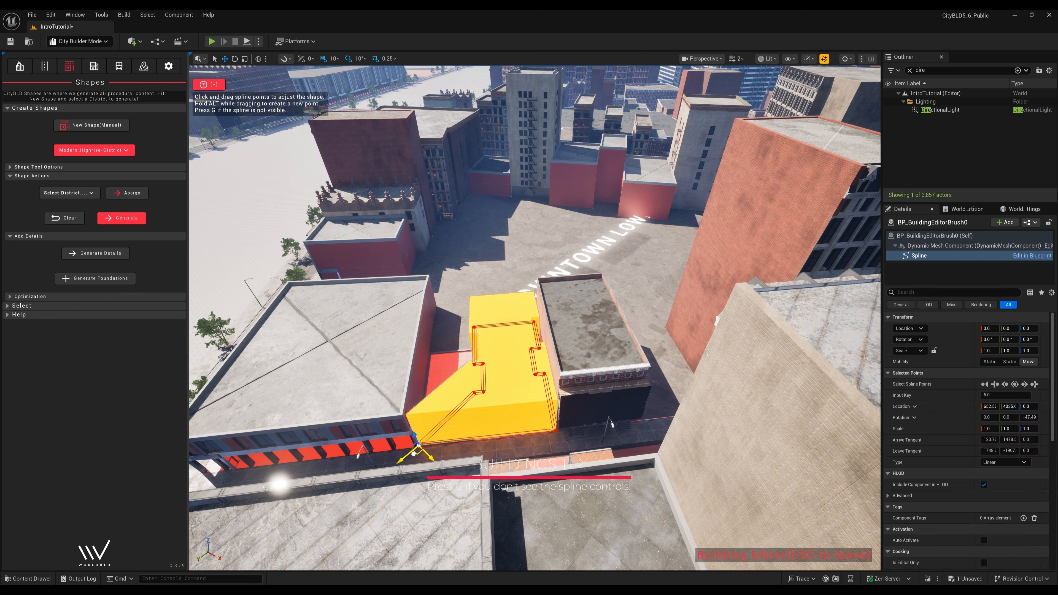
{"action": "left_click_drag", "start_coordinate": [471, 400], "coordinate": [420, 405]}
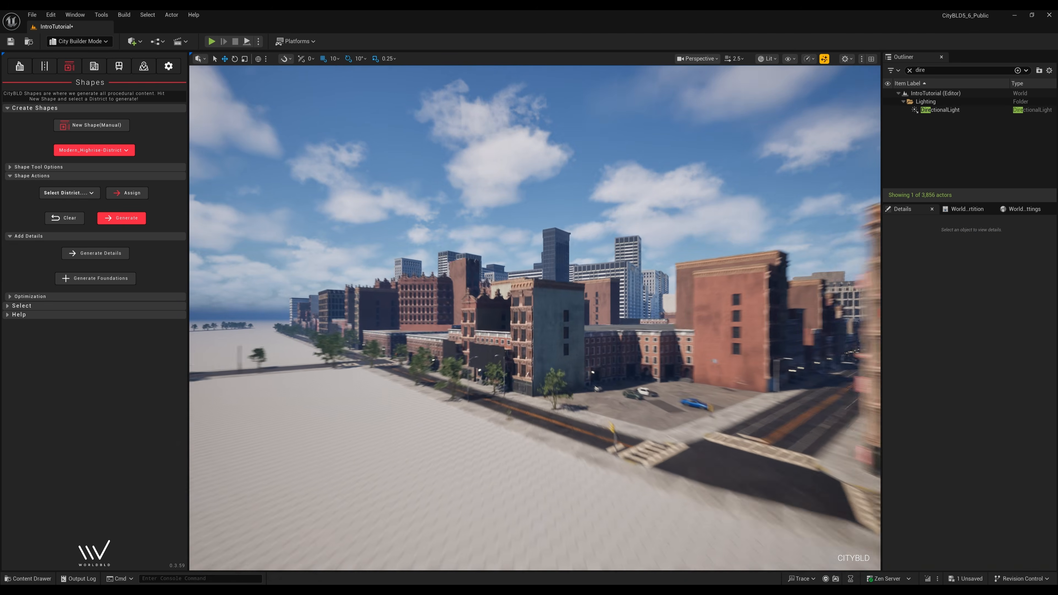
- Set the Neo Renaissance A building's ground floor to GroundFloorType_Family and fly down the street to view it
{"action": "left_click", "coordinate": [532, 409]}
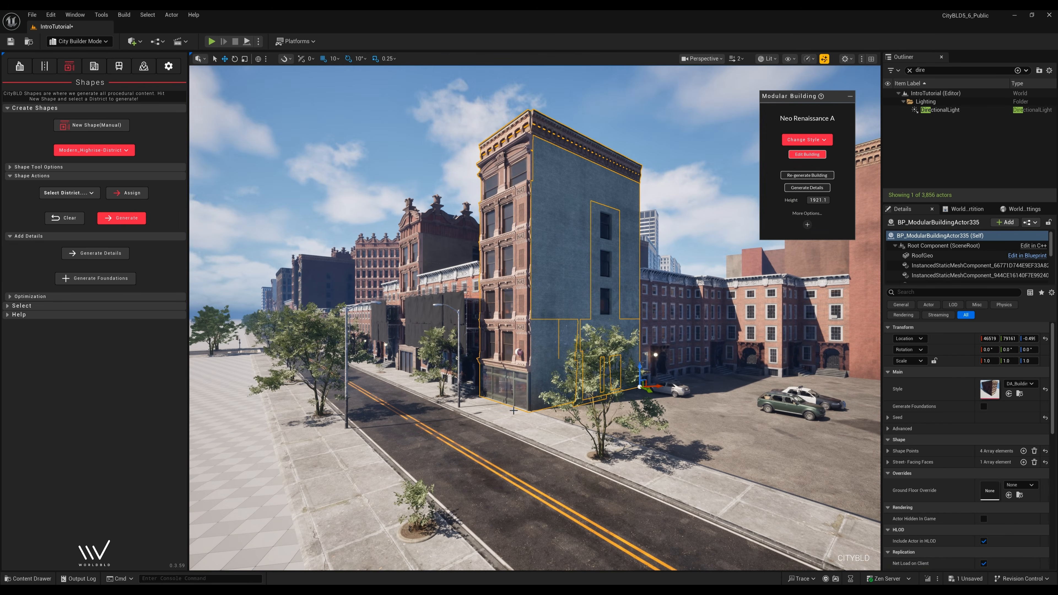
{"action": "left_click", "coordinate": [807, 224]}
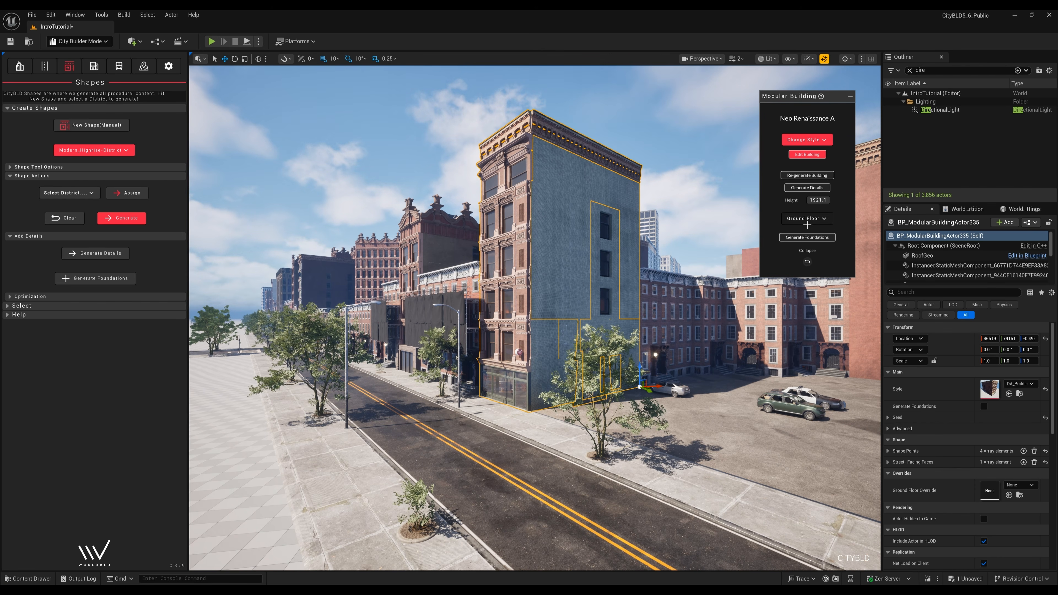
{"action": "left_click", "coordinate": [807, 222]}
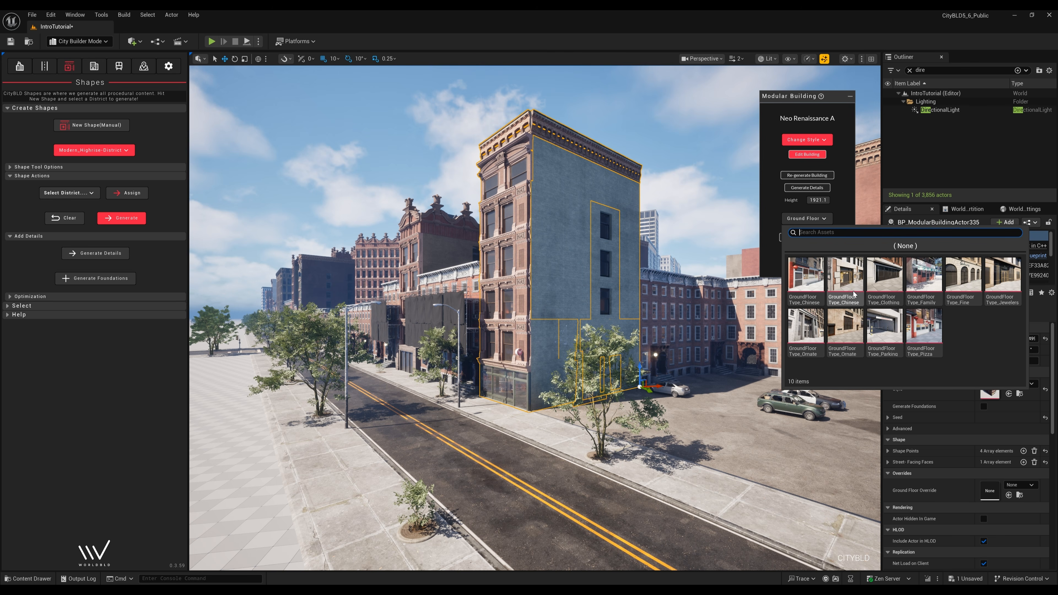
{"action": "left_click", "coordinate": [932, 282]}
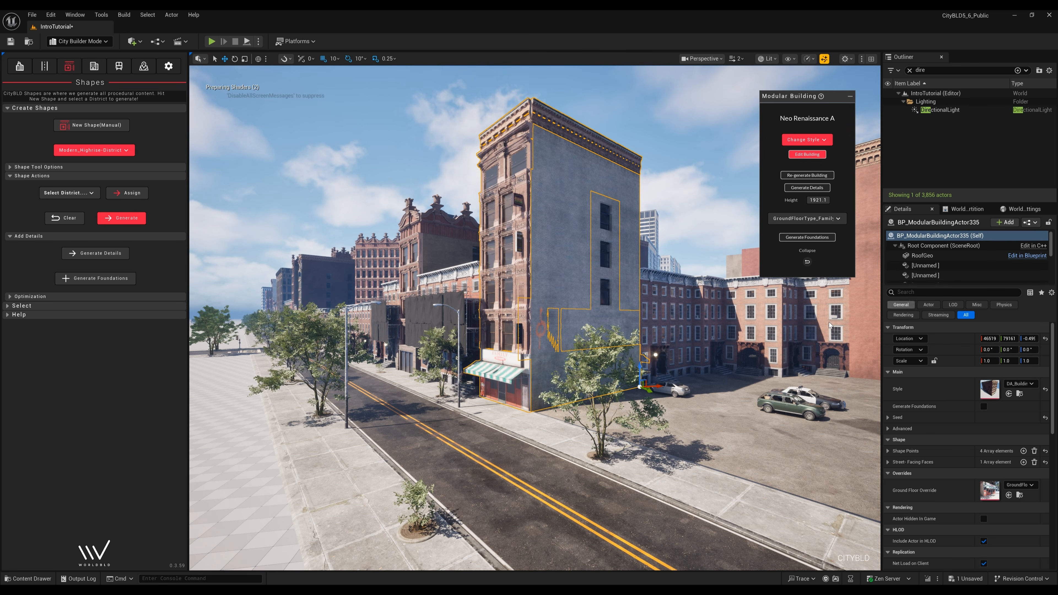
{"action": "mouse_move", "coordinate": [558, 355]}
{"action": "right_mouse_down"}
{"action": "mouse_move", "coordinate": [558, 375]}
{"action": "mouse_move", "coordinate": [559, 361]}
{"action": "right_mouse_up"}
{"action": "key", "text": "Escape"}
{"action": "key", "text": "w"}
{"action": "scroll", "coordinate": [559, 354], "scroll_direction": "down", "scroll_amount": 2}
{"action": "key", "text": "w"}
{"action": "scroll", "coordinate": [559, 361], "scroll_direction": "down", "scroll_amount": 1}
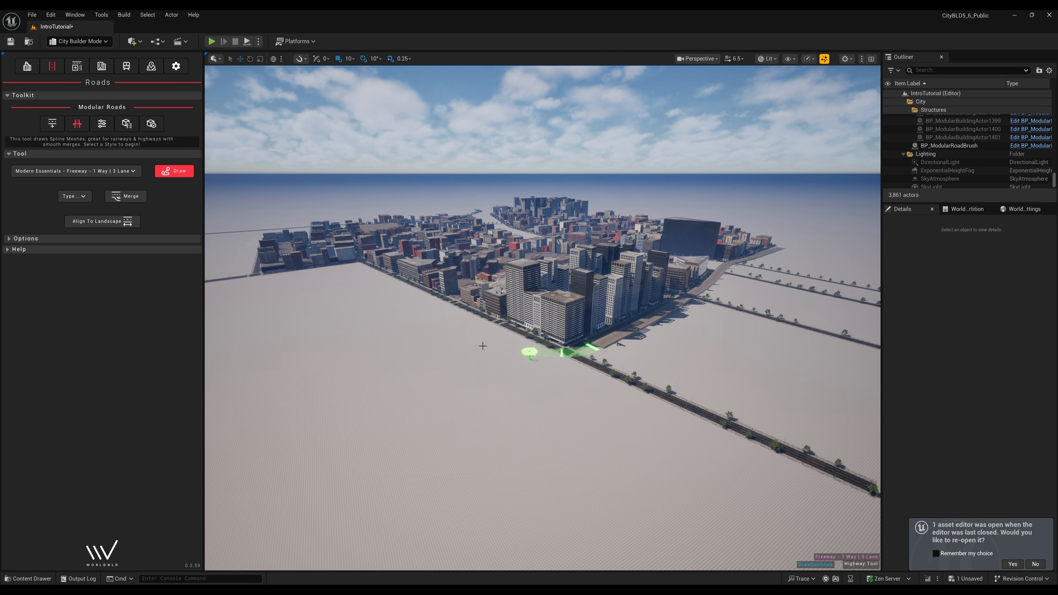
- Commit the curved elevated freeway segment in place
{"action": "left_click", "coordinate": [468, 340]}
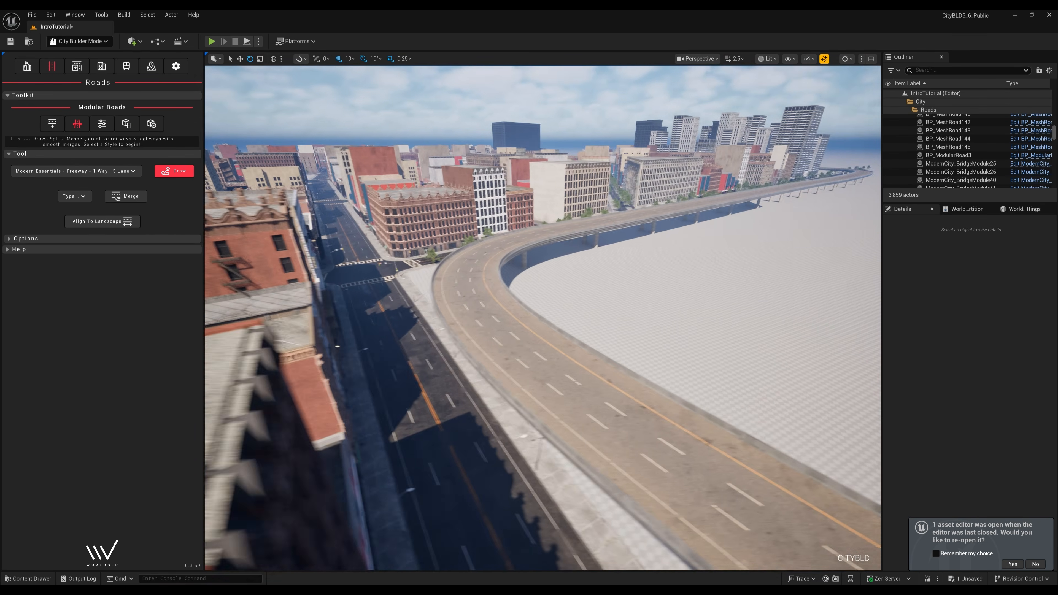
{"action": "scroll", "coordinate": [525, 318], "scroll_direction": "down", "scroll_amount": 2}
{"action": "right_click_drag", "start_coordinate": [543, 318], "coordinate": [740, 244]}
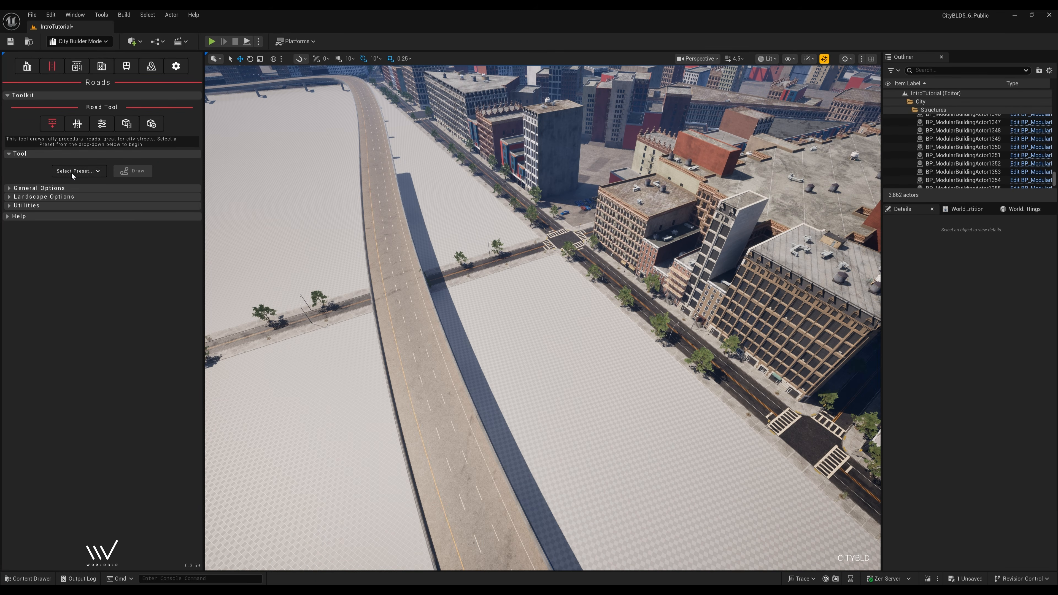
- Draw a Highway Connector - 1 Lane road from beside the freeway to the cross street
{"action": "left_click", "coordinate": [71, 172]}
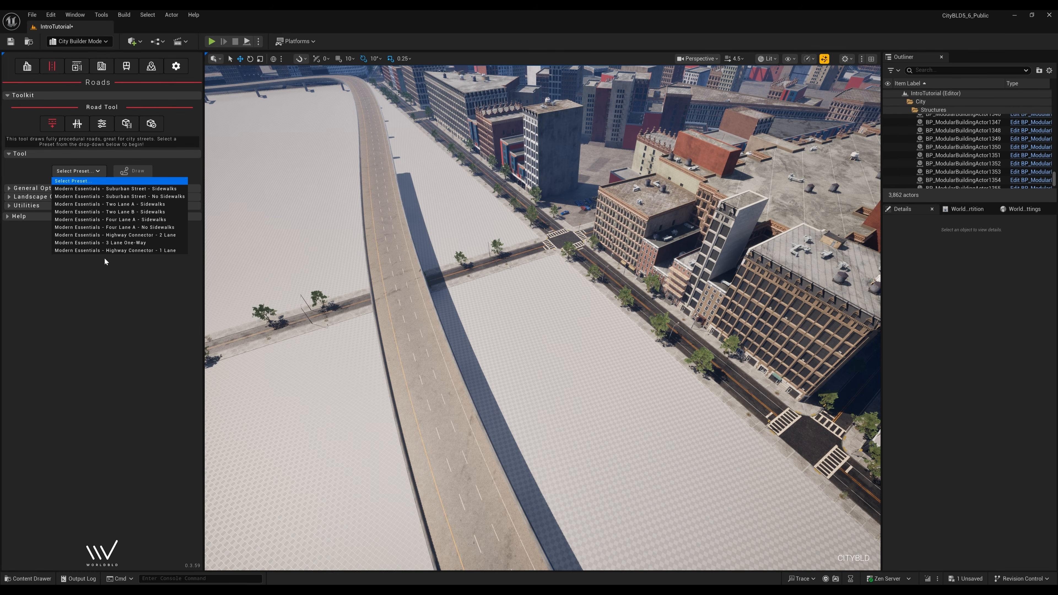
{"action": "left_click", "coordinate": [120, 252]}
{"action": "left_click", "coordinate": [95, 189]}
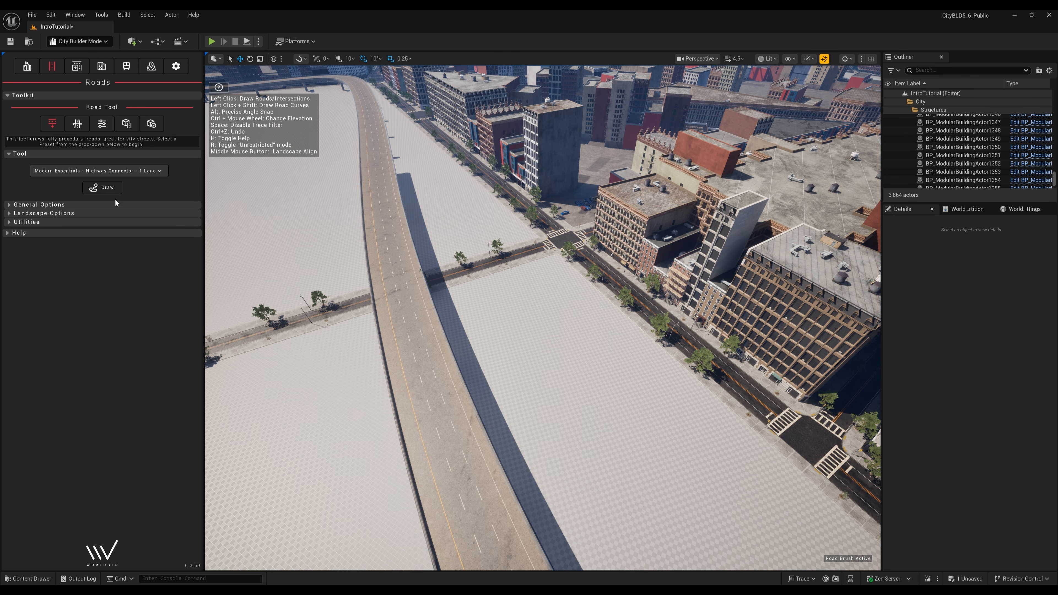
{"action": "scroll", "coordinate": [504, 325], "scroll_direction": "down", "scroll_amount": 5}
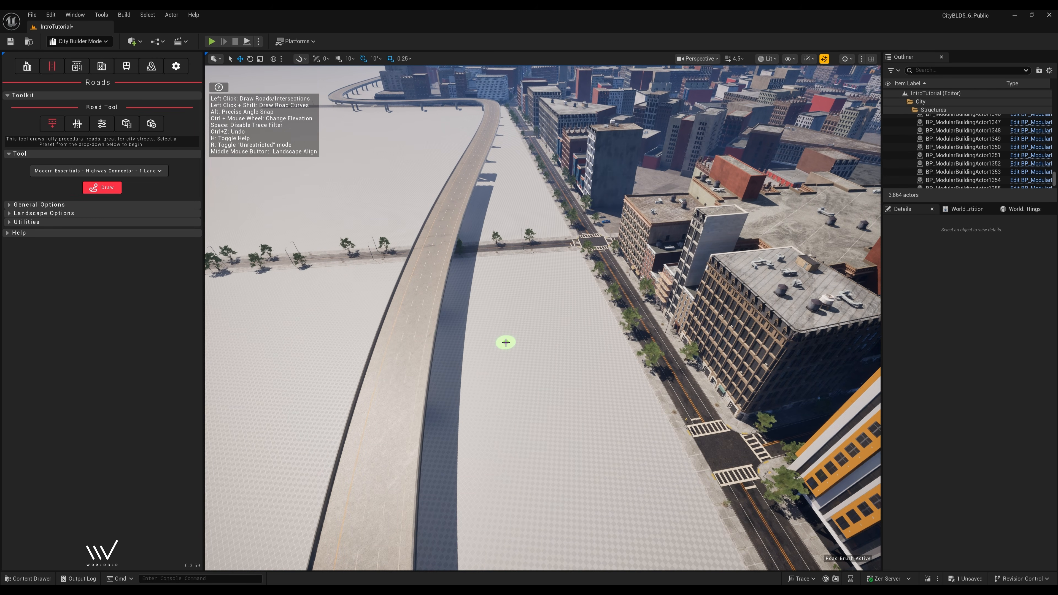
{"action": "left_click", "coordinate": [505, 337]}
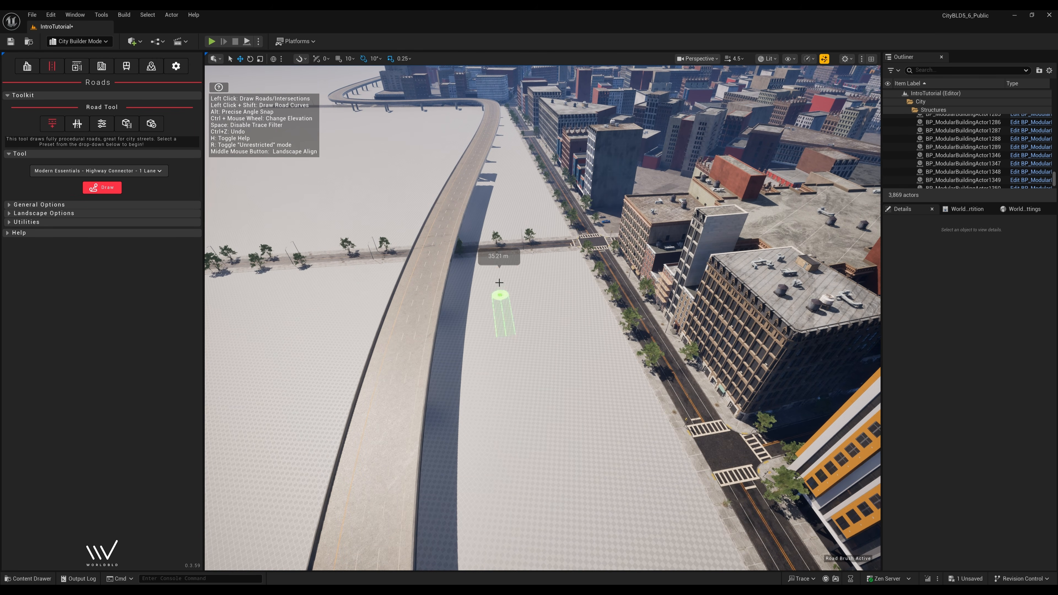
{"action": "left_click", "coordinate": [503, 249]}
{"action": "key", "text": "Escape"}
- Back the view away and bring up the modular freeway style choices
{"action": "right_click_drag", "start_coordinate": [543, 333], "coordinate": [492, 336]}
{"action": "key", "text": "s"}
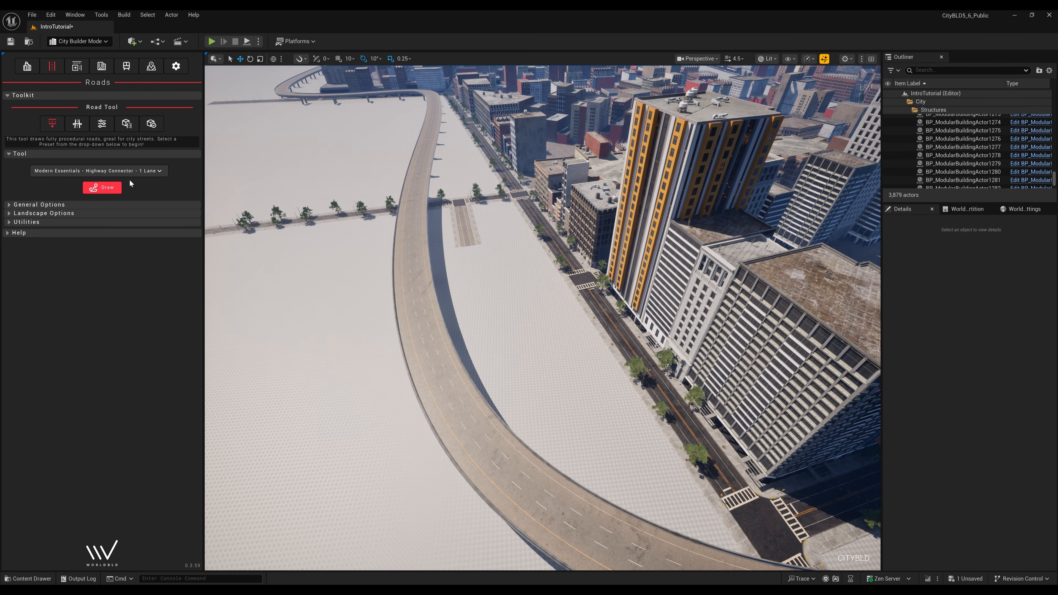
{"action": "left_click", "coordinate": [86, 131]}
{"action": "left_click", "coordinate": [76, 171]}
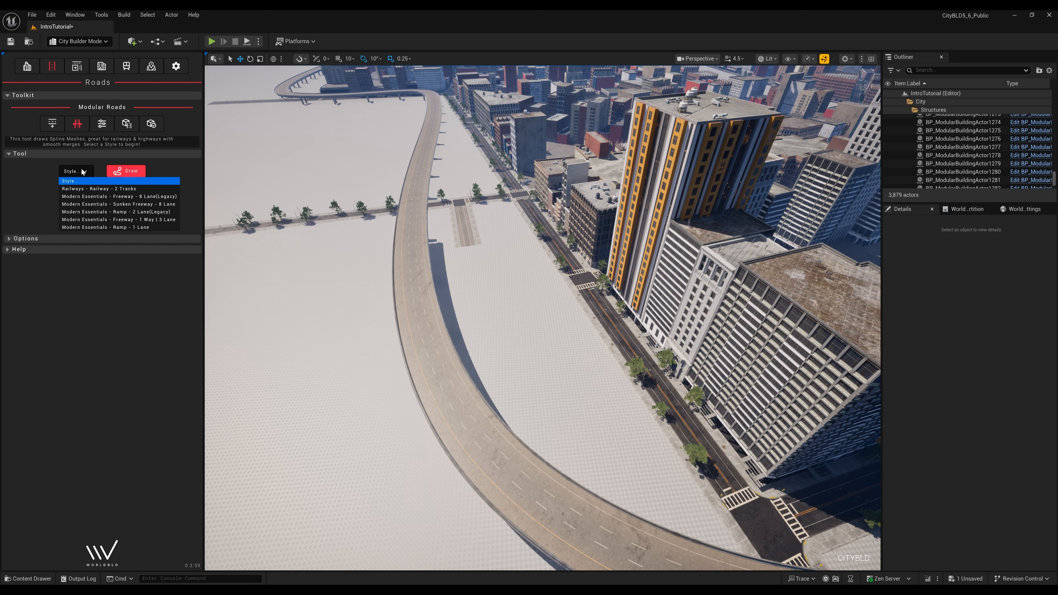
- Draw a one-way three-lane Off-Ramp merging from the curved freeway down to the connector road
{"action": "left_click", "coordinate": [111, 221]}
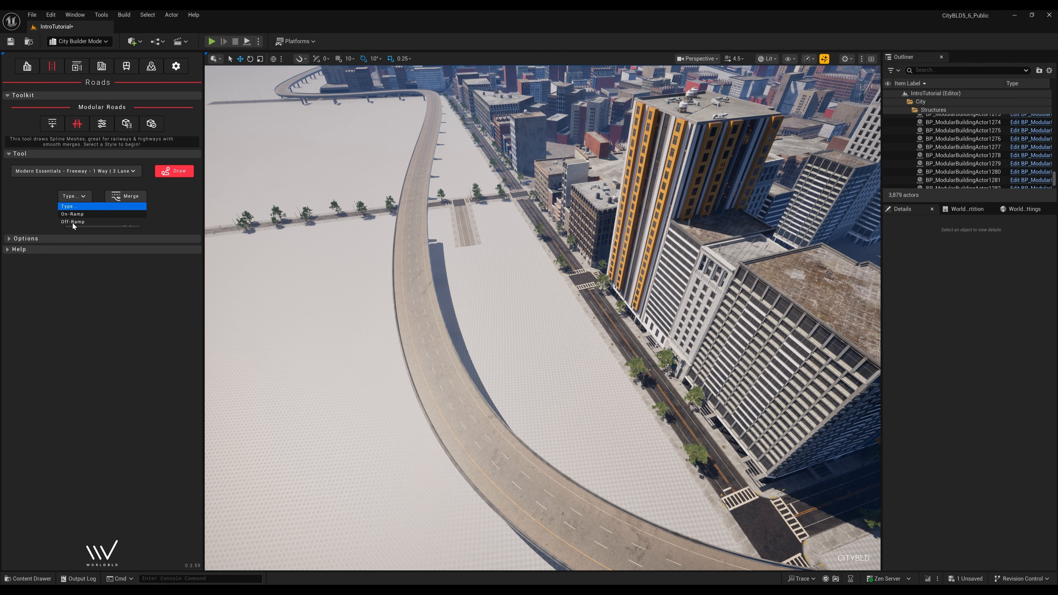
{"action": "left_click", "coordinate": [73, 224]}
{"action": "left_click", "coordinate": [133, 199]}
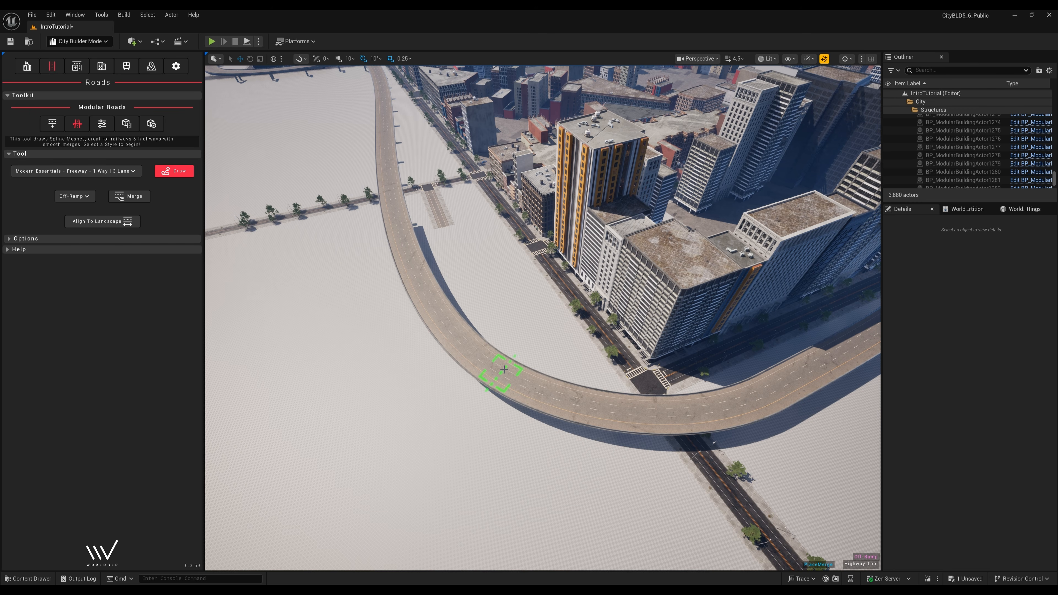
{"action": "left_click", "coordinate": [496, 345]}
{"action": "right_click_drag", "start_coordinate": [508, 303], "coordinate": [558, 220]}
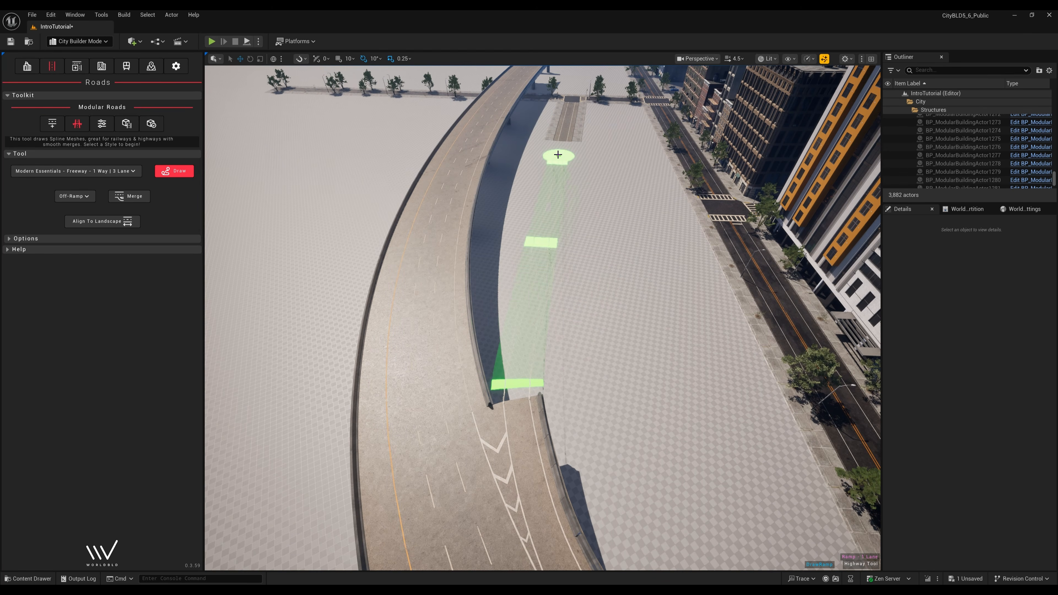
{"action": "right_click_drag", "start_coordinate": [562, 146], "coordinate": [516, 155]}
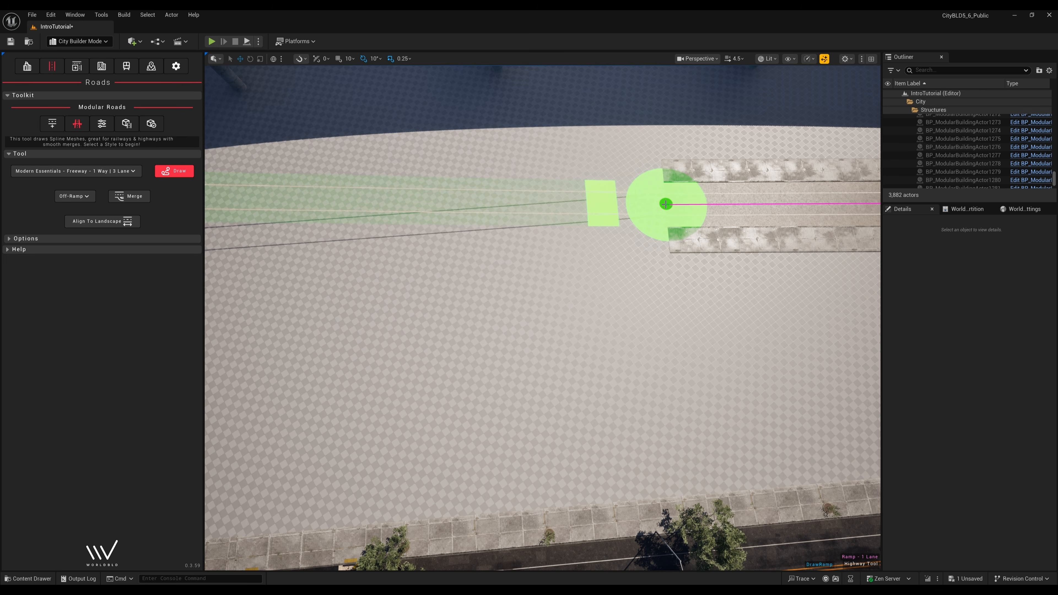
{"action": "left_click", "coordinate": [666, 203]}
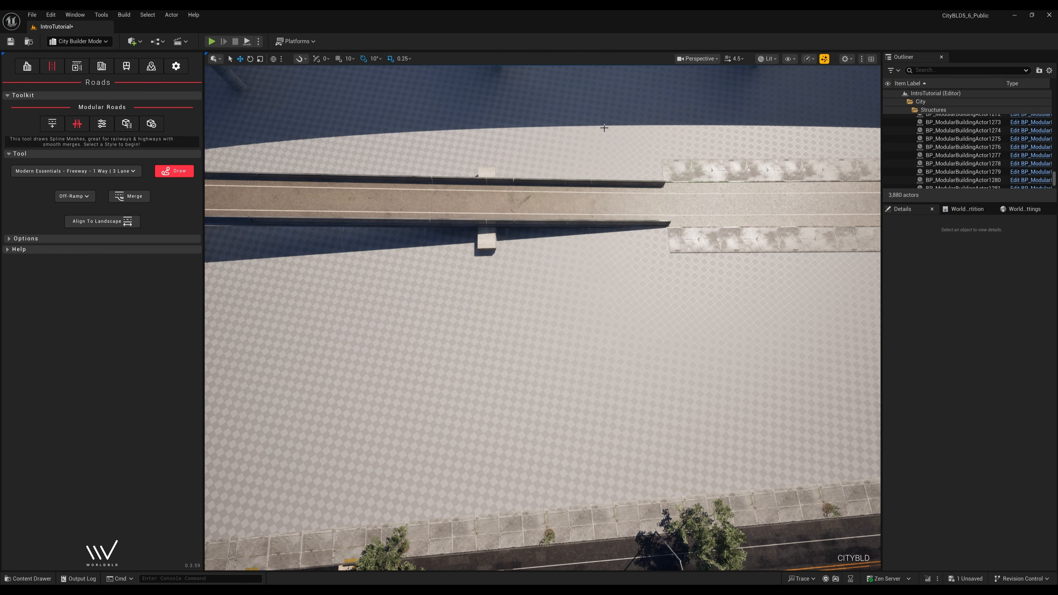
- Fly down to inspect where the new ramp splits from the freeway
{"action": "scroll", "coordinate": [534, 170], "scroll_direction": "down", "scroll_amount": 5}
{"action": "right_click_drag", "start_coordinate": [518, 217], "coordinate": [583, 175]}
{"action": "key", "text": "w"}
{"action": "scroll", "coordinate": [542, 318], "scroll_direction": "down", "scroll_amount": 5}
{"action": "key", "text": "a"}
{"action": "key", "text": "d"}
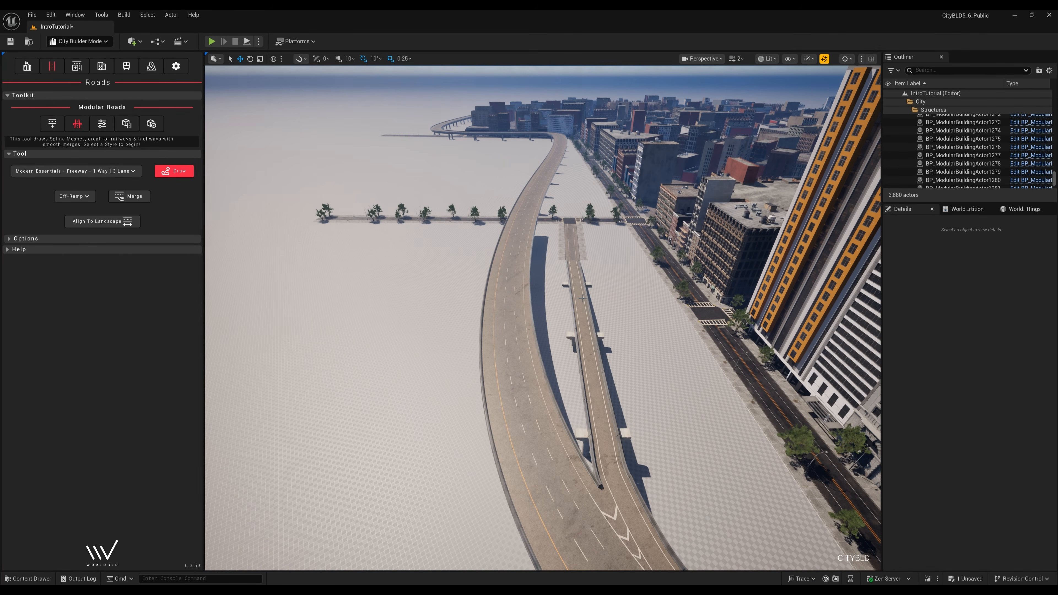
- Add a new spline point to the off-ramp road
{"action": "left_click", "coordinate": [583, 298]}
{"action": "key", "text": "g"}
{"action": "right_click", "coordinate": [582, 320]}
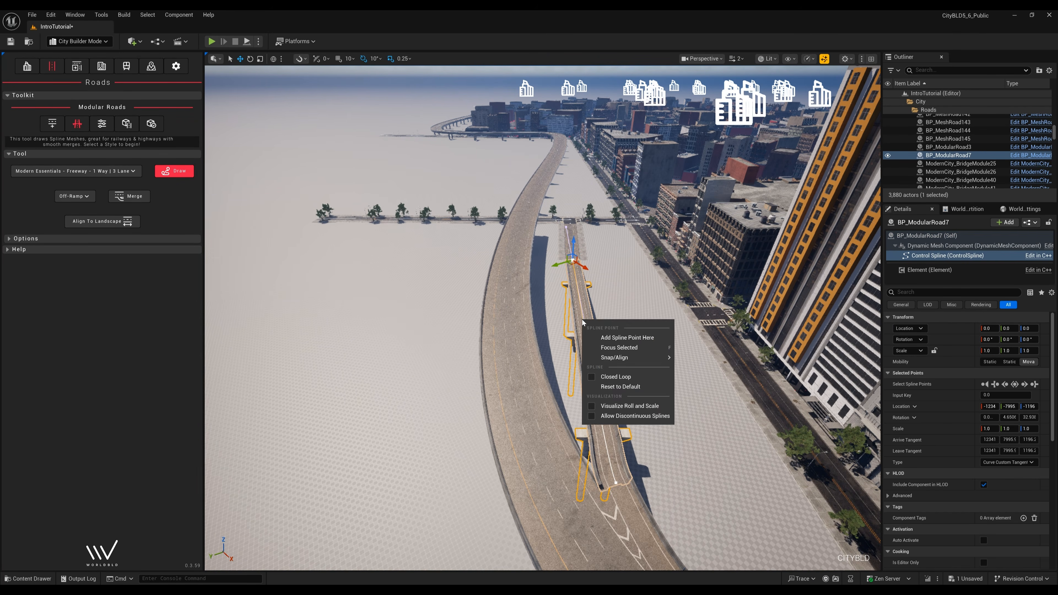
{"action": "left_click", "coordinate": [605, 335]}
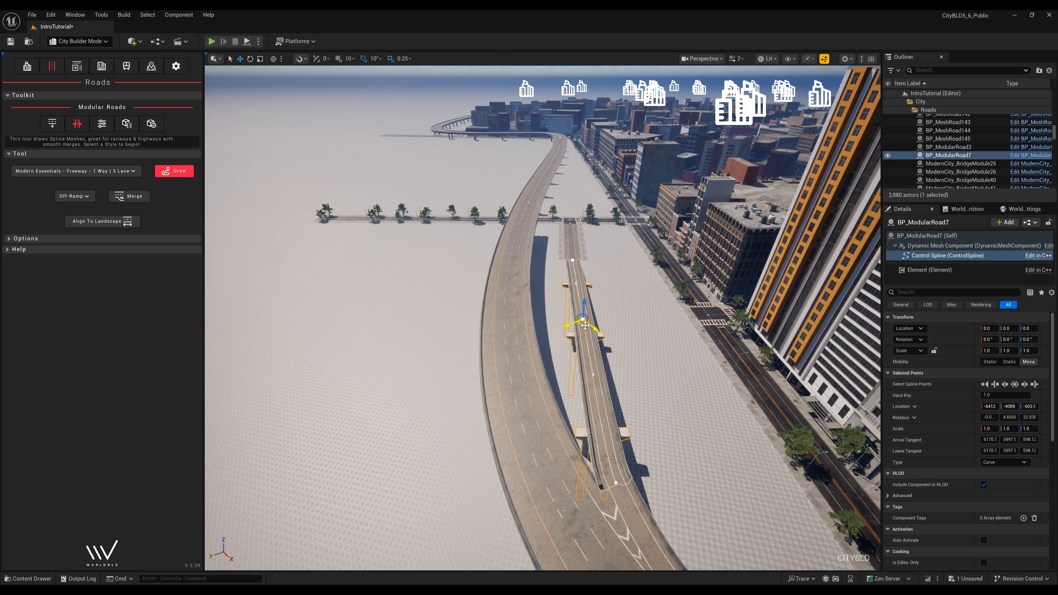
- Shift the new spline point left, rotate the upper point, and nudge the next point right
{"action": "left_click_drag", "start_coordinate": [586, 326], "coordinate": [579, 326]}
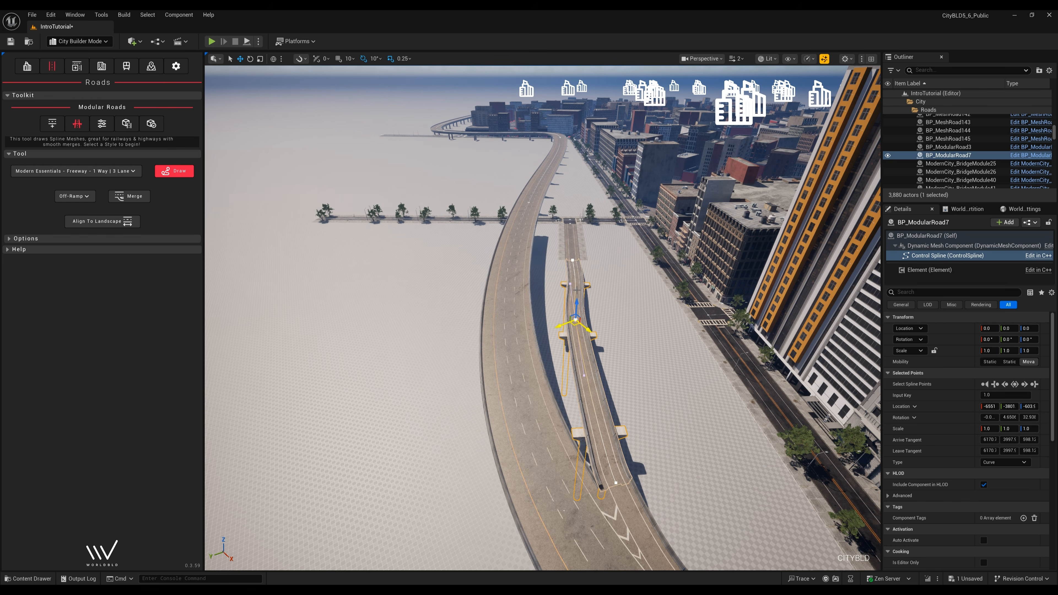
{"action": "key", "text": "e"}
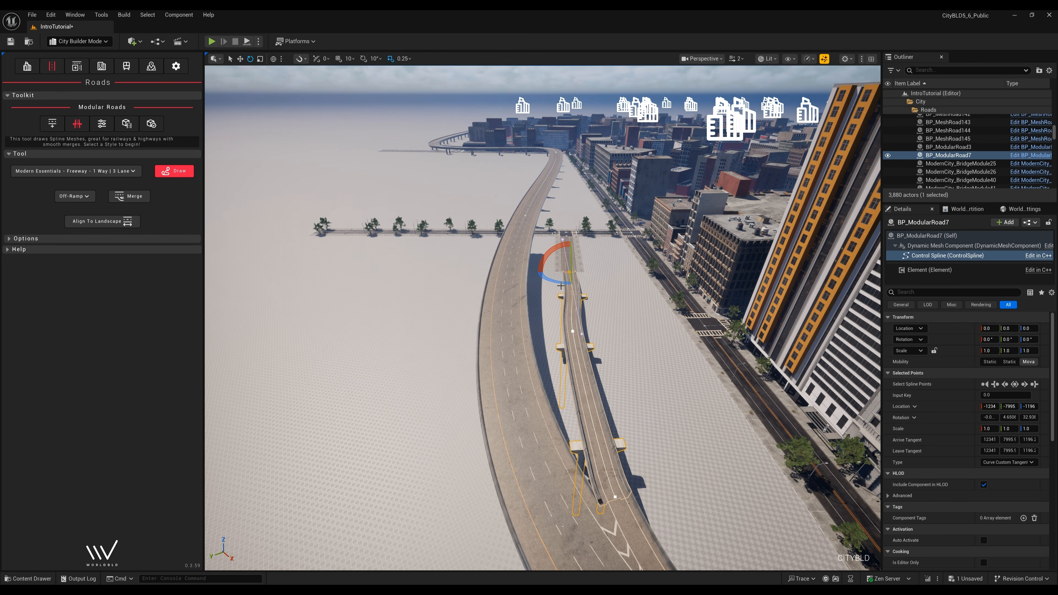
{"action": "left_click_drag", "start_coordinate": [561, 284], "coordinate": [567, 284]}
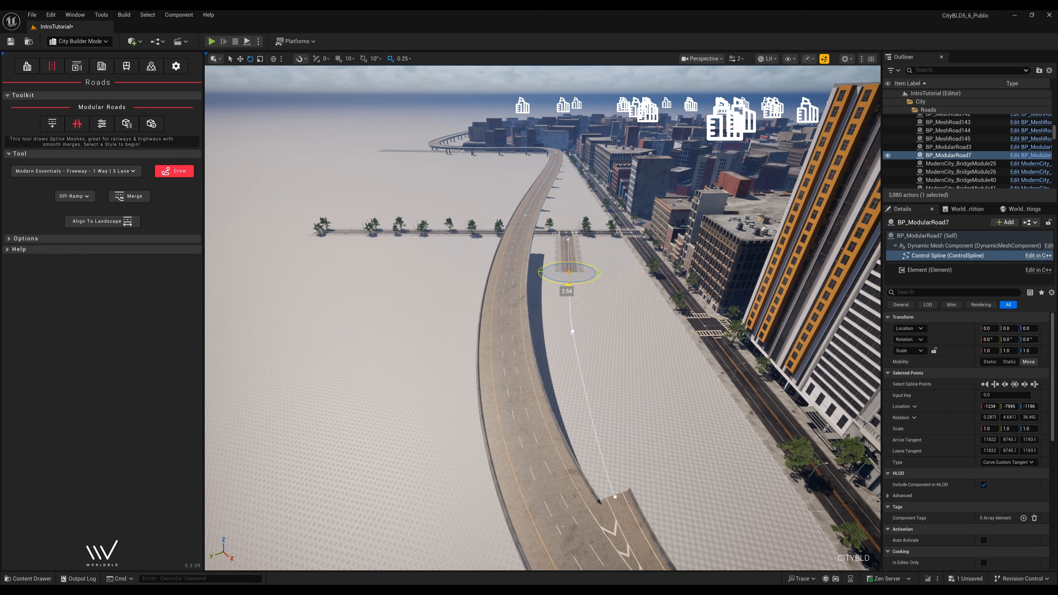
{"action": "left_click_drag", "start_coordinate": [561, 284], "coordinate": [560, 284]}
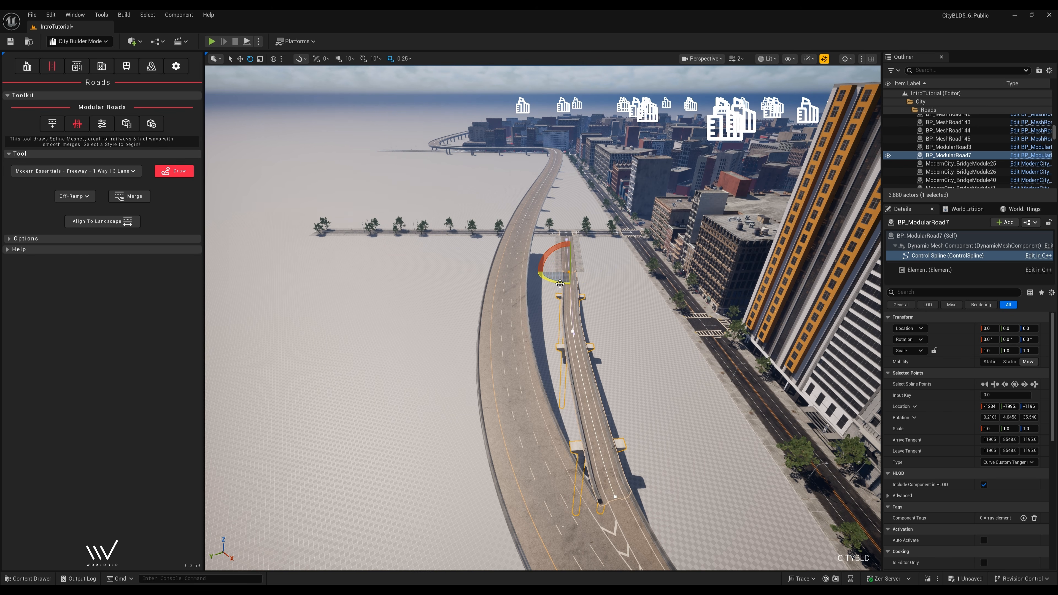
{"action": "left_click", "coordinate": [573, 332]}
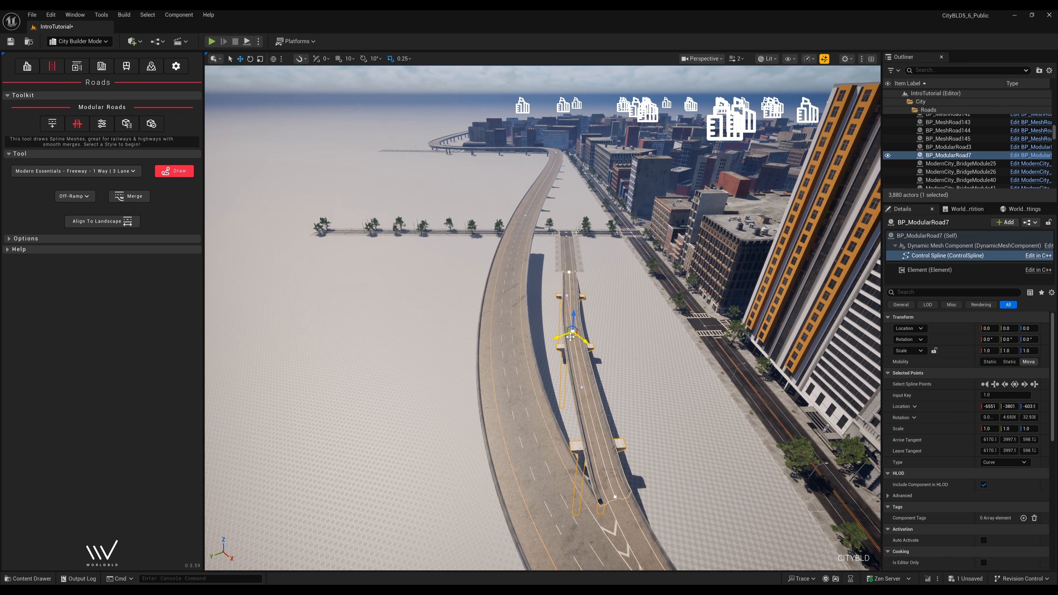
{"action": "left_click_drag", "start_coordinate": [569, 337], "coordinate": [572, 338]}
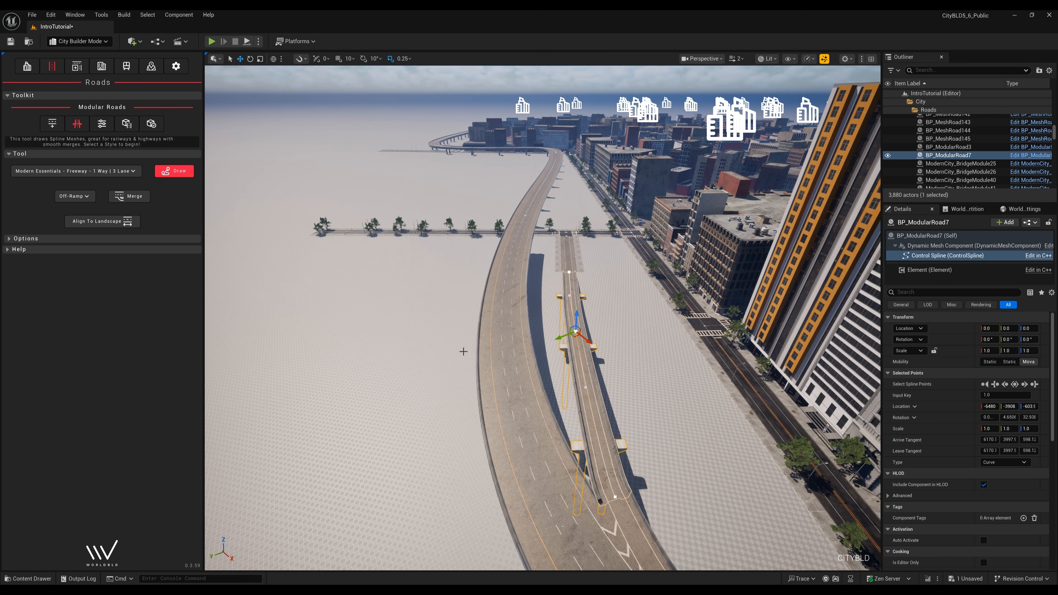
- Deselect the ramp and fly over the city toward the river
{"action": "left_click", "coordinate": [461, 353]}
{"action": "right_click_drag", "start_coordinate": [437, 371], "coordinate": [410, 396]}
{"action": "key", "text": "s"}
{"action": "scroll", "coordinate": [439, 373], "scroll_direction": "up", "scroll_amount": 1}
{"action": "key", "text": "g"}
{"action": "key", "text": "s"}
{"action": "key", "text": "w"}
{"action": "scroll", "coordinate": [435, 376], "scroll_direction": "up", "scroll_amount": 1}
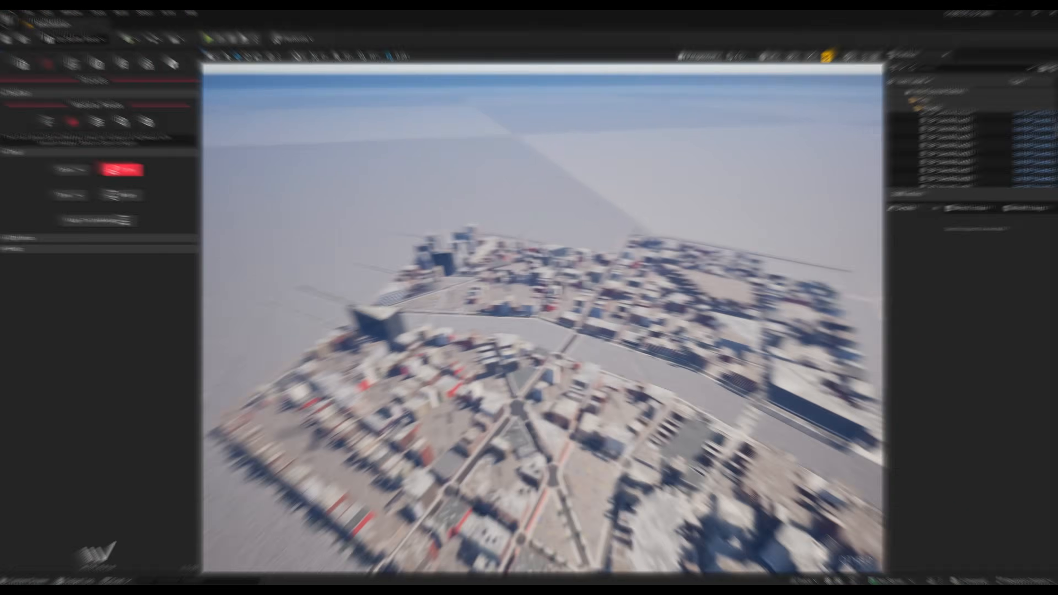
{"action": "key", "text": "w"}
{"action": "right_click_drag", "start_coordinate": [543, 318], "coordinate": [490, 395]}
{"action": "scroll", "coordinate": [505, 323], "scroll_direction": "down", "scroll_amount": 4}
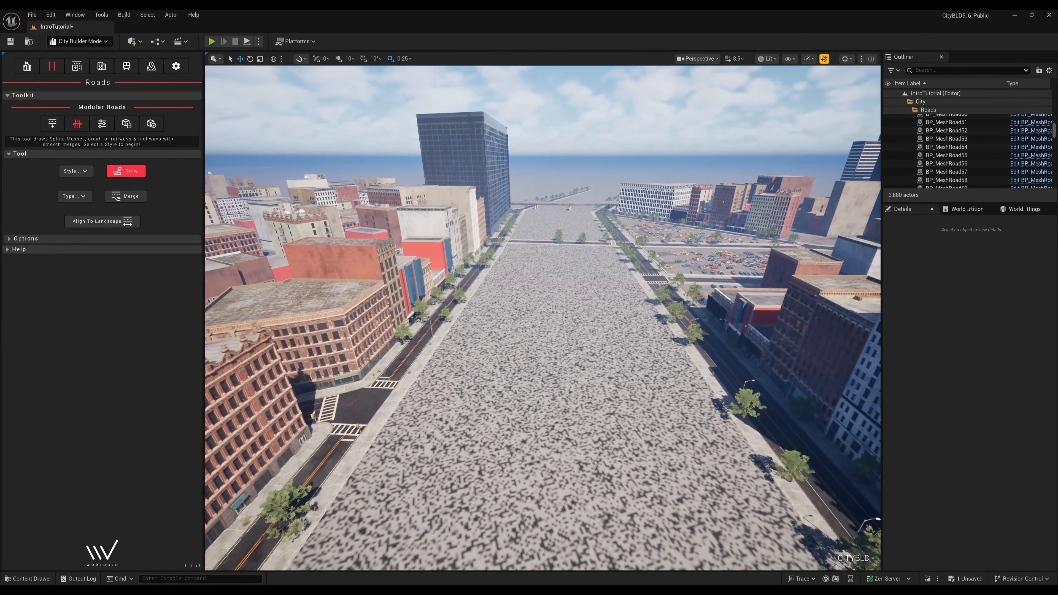
- Give the river floor the MI_ocean material and lower it below the quay
{"action": "left_click", "coordinate": [490, 395]}
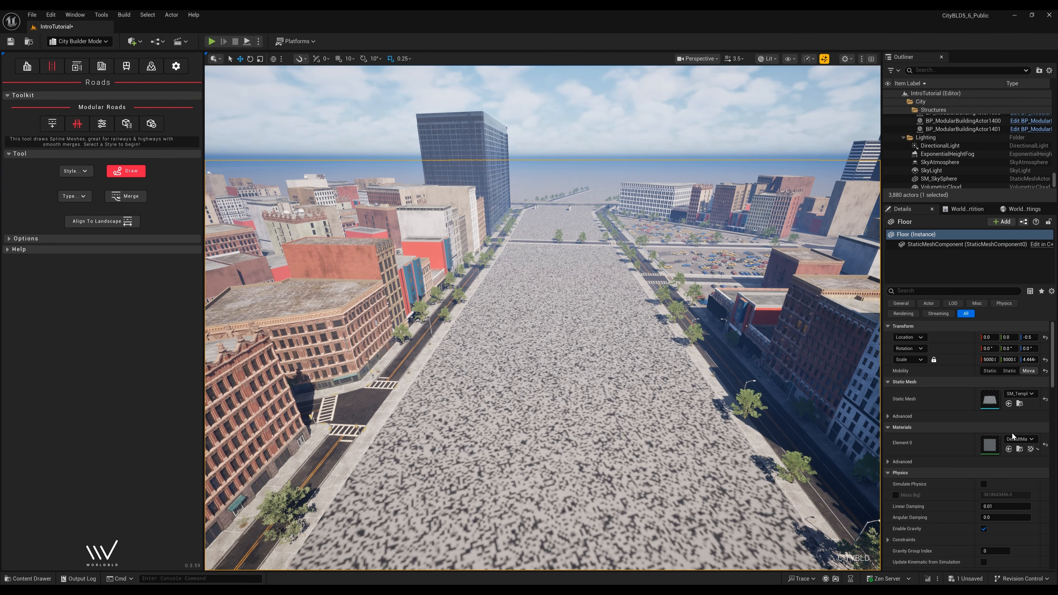
{"action": "left_click", "coordinate": [1017, 439]}
{"action": "type", "text": "ocean"}
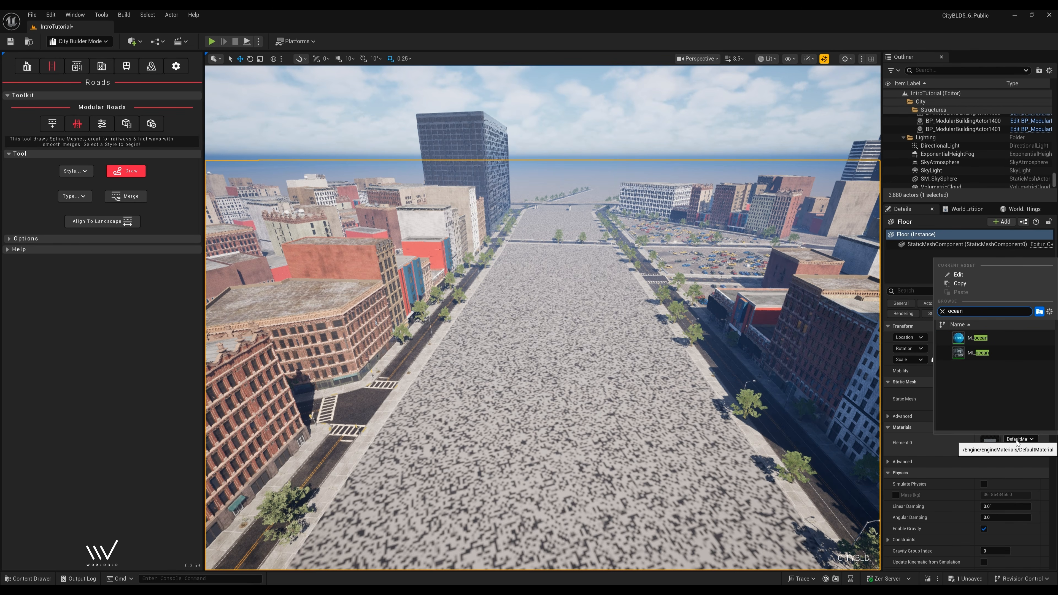
{"action": "left_click", "coordinate": [978, 353]}
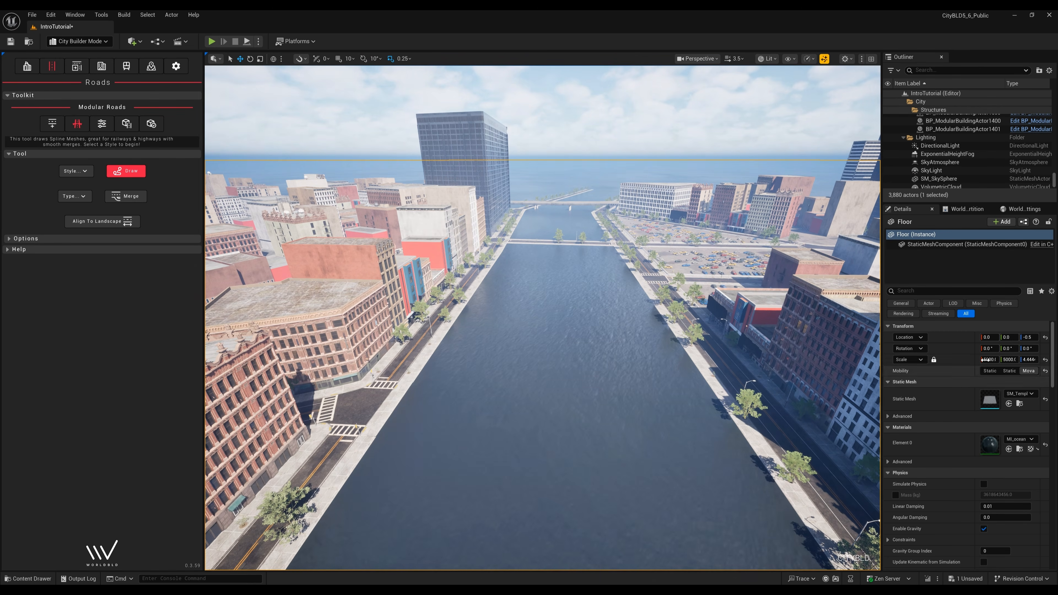
{"action": "left_click_drag", "start_coordinate": [1029, 338], "coordinate": [938, 338]}
- Check the quay up close and raise the water slightly to about Z -279
{"action": "right_click_drag", "start_coordinate": [803, 326], "coordinate": [756, 331]}
{"action": "key", "text": "w"}
{"action": "scroll", "coordinate": [803, 326], "scroll_direction": "down", "scroll_amount": 4}
{"action": "key", "text": "w"}
{"action": "key", "text": "s"}
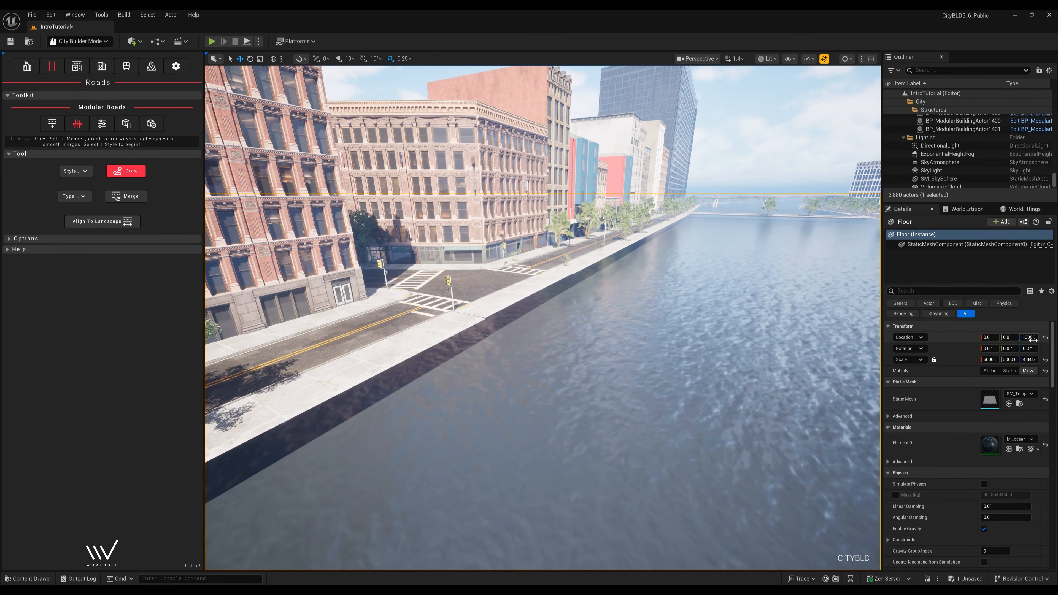
{"action": "left_click_drag", "start_coordinate": [1029, 338], "coordinate": [1042, 338]}
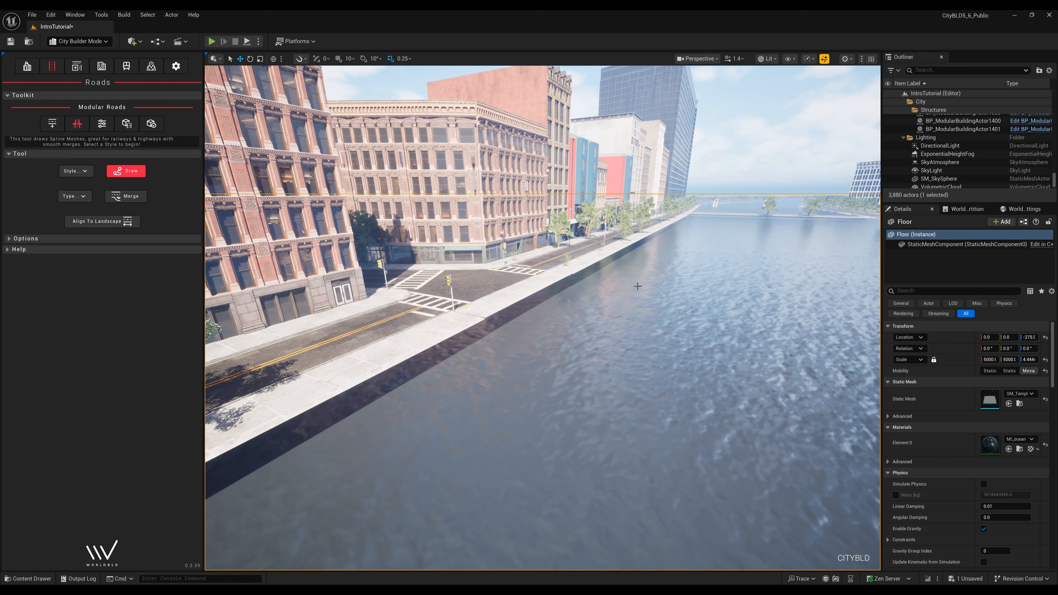
{"action": "key", "text": "Escape"}
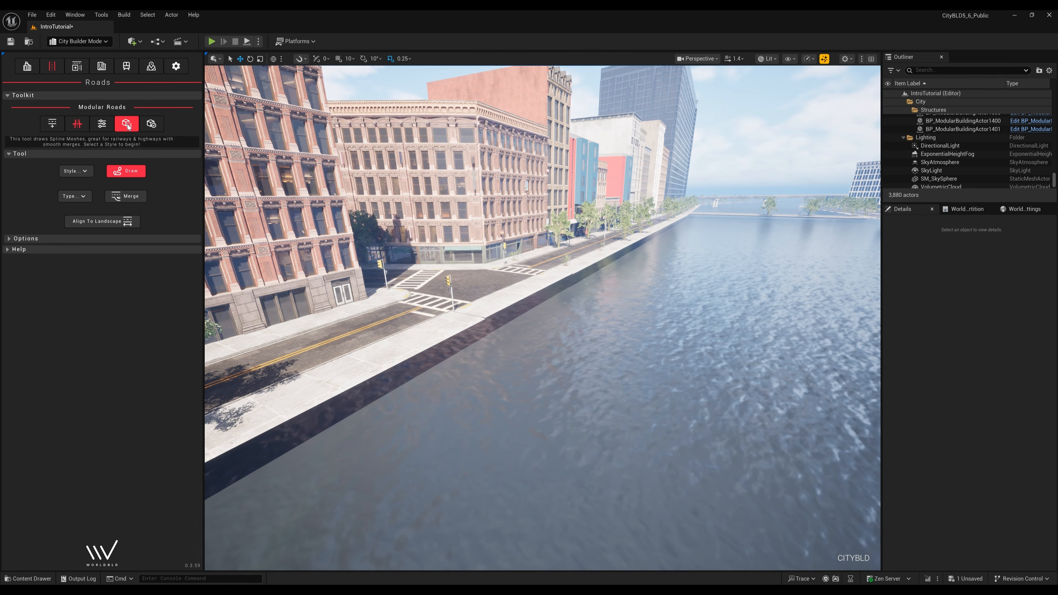
- Place Modern City - Quay road modules along the riverside road edge
{"action": "left_click", "coordinate": [127, 125]}
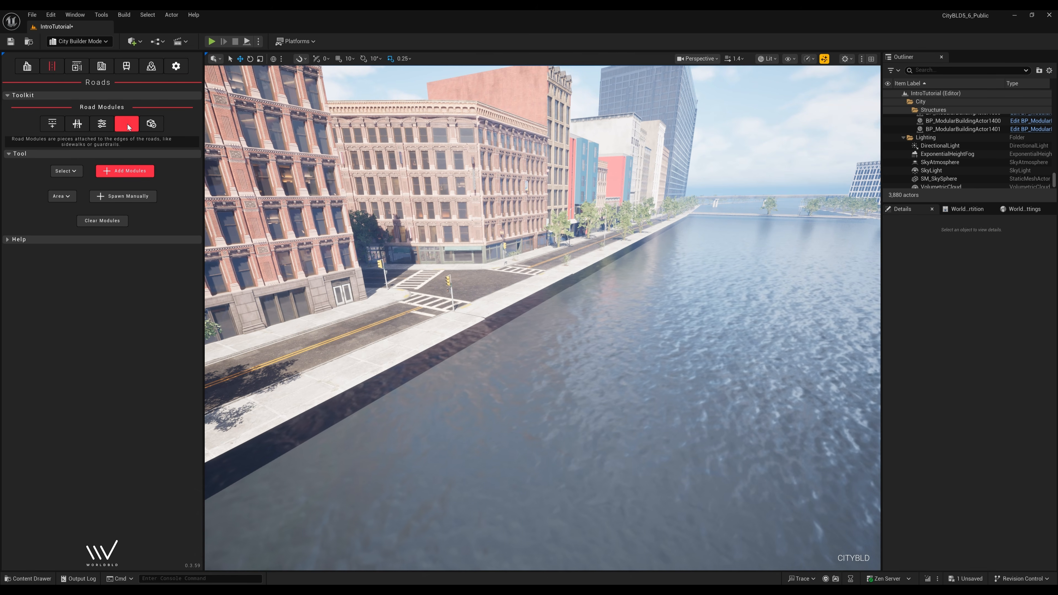
{"action": "left_click", "coordinate": [67, 173]}
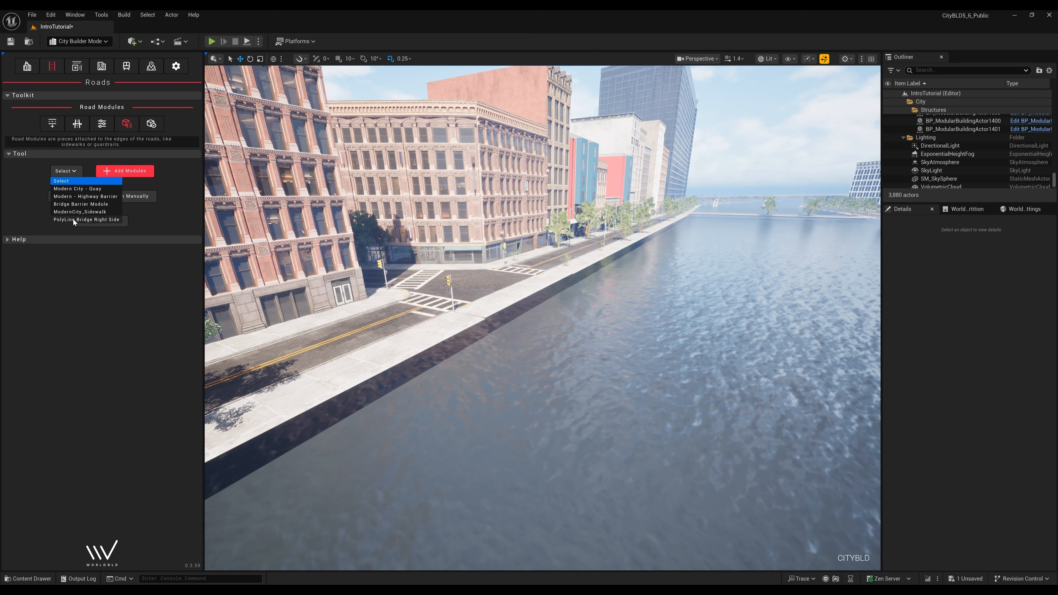
{"action": "left_click", "coordinate": [82, 189]}
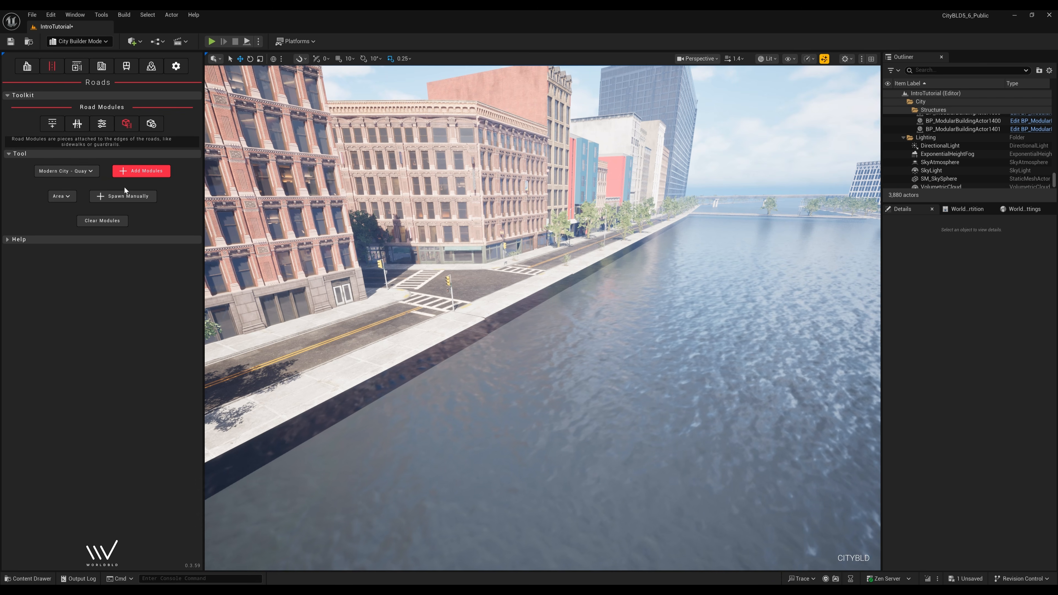
{"action": "left_click", "coordinate": [148, 171]}
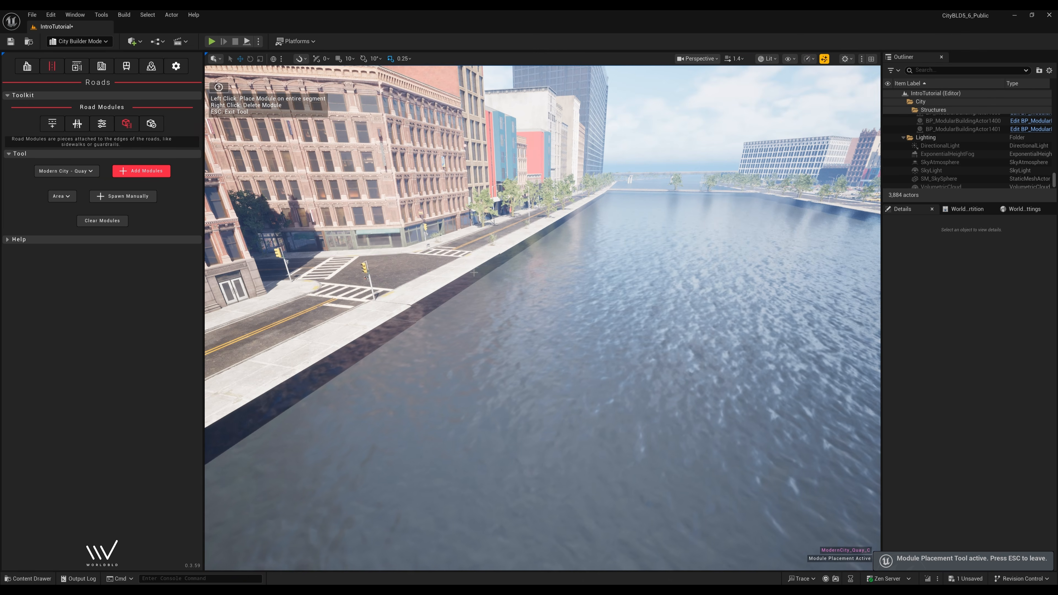
{"action": "key", "text": "w"}
{"action": "right_click_drag", "start_coordinate": [468, 264], "coordinate": [476, 266]}
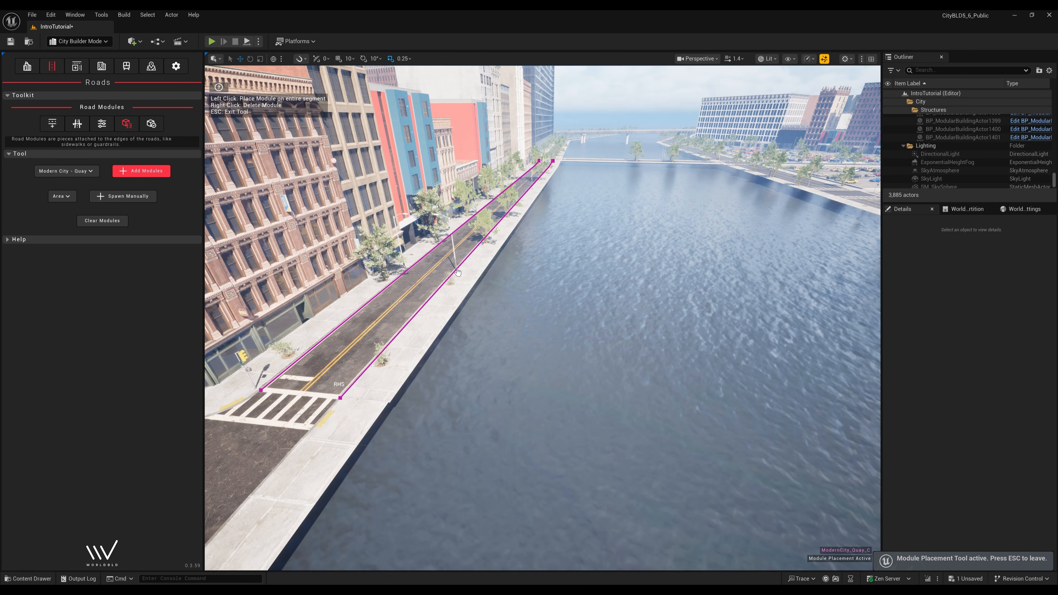
{"action": "left_click", "coordinate": [457, 272]}
{"action": "right_click_drag", "start_coordinate": [553, 271], "coordinate": [553, 271]}
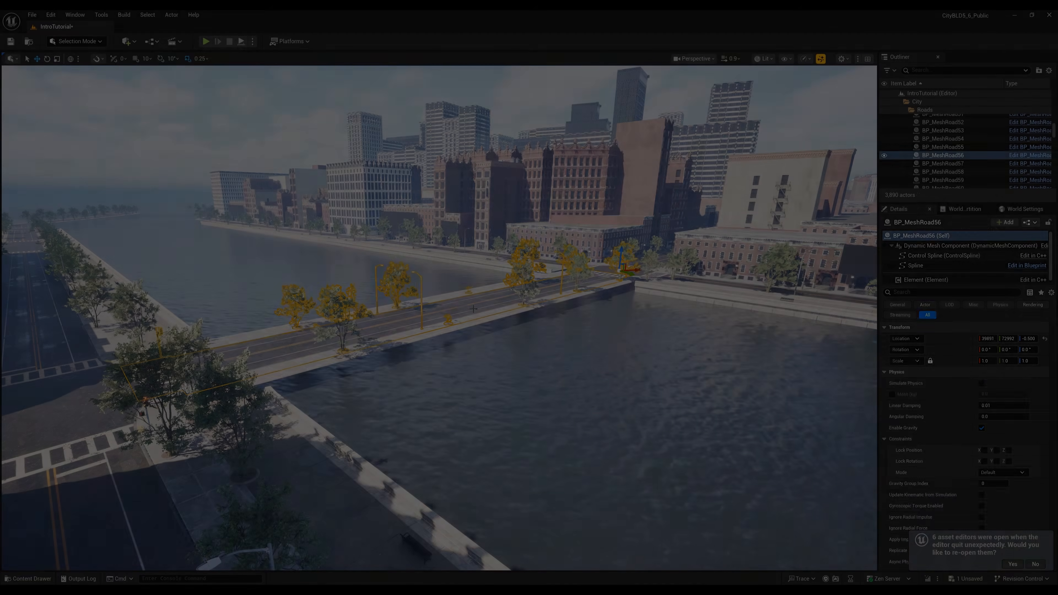
- Set Bridge Threshold to 0 on both bridge modules of the road crossing the water
{"action": "left_click", "coordinate": [474, 308]}
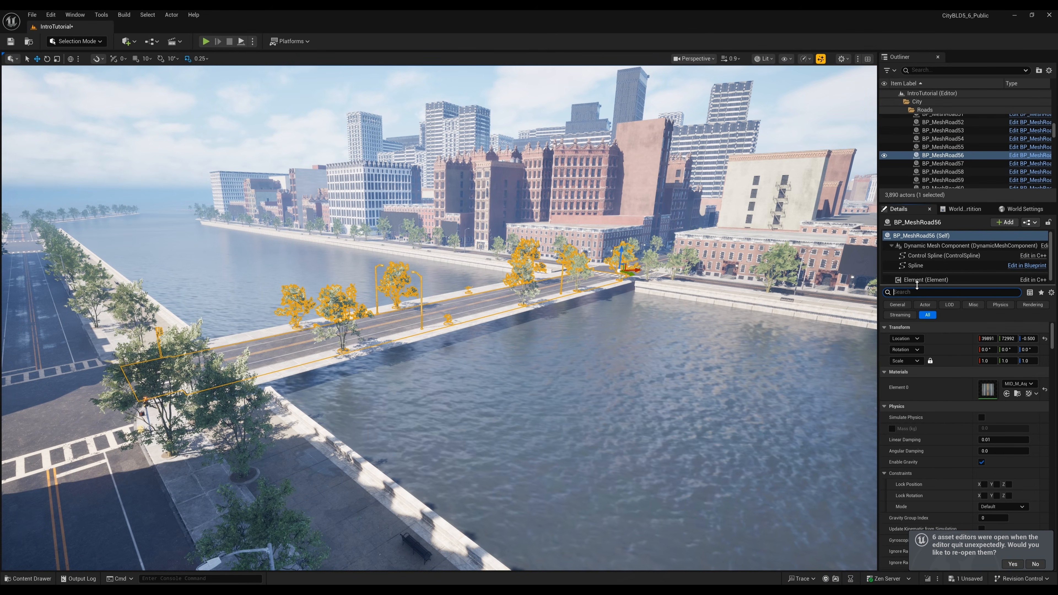
{"action": "type", "text": "bridge"}
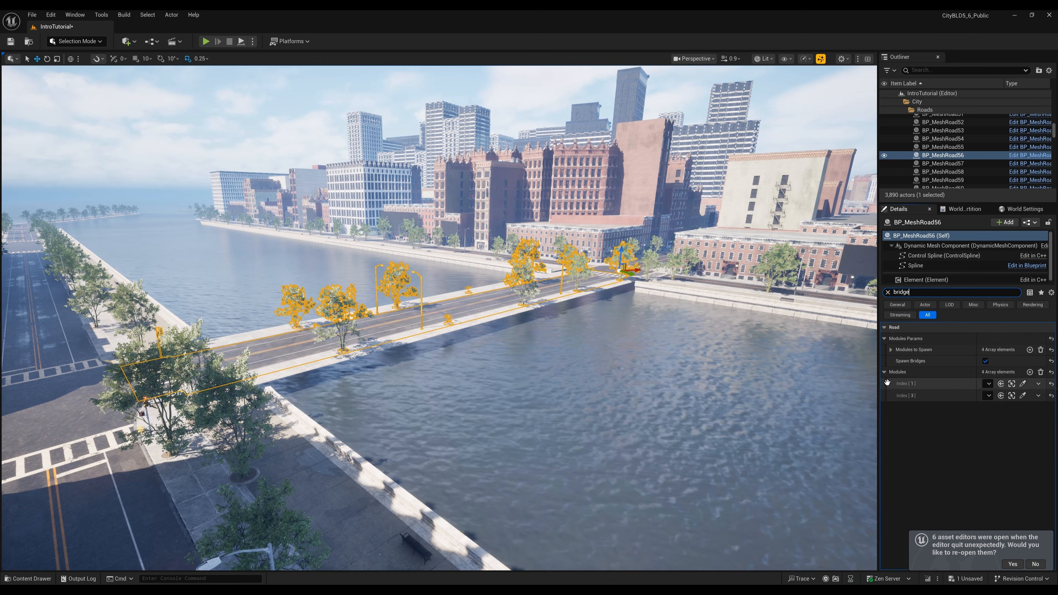
{"action": "left_click", "coordinate": [1012, 384]}
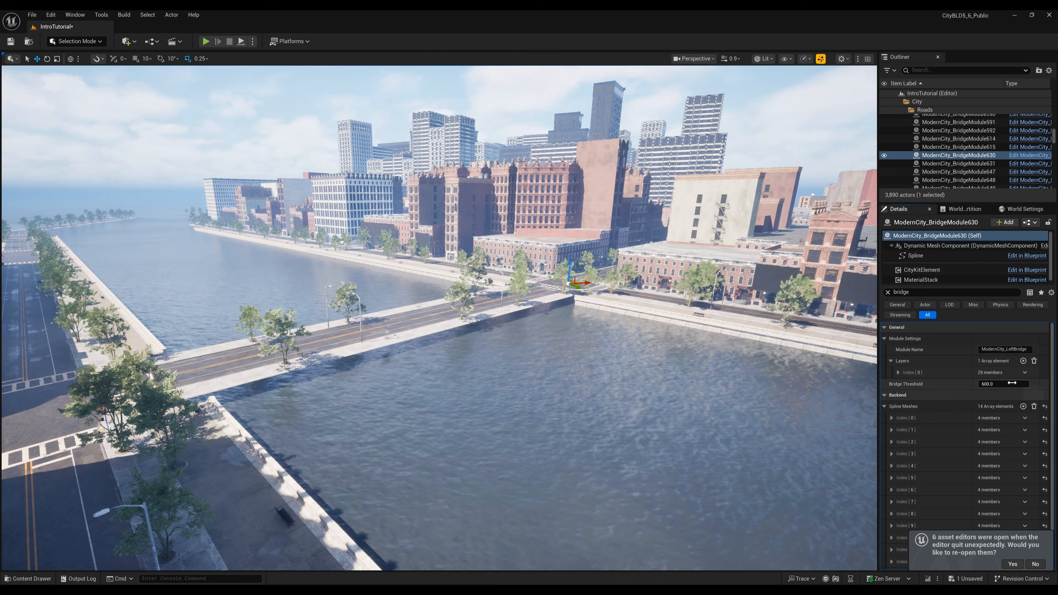
{"action": "scroll", "coordinate": [921, 384], "scroll_direction": "down", "scroll_amount": 1}
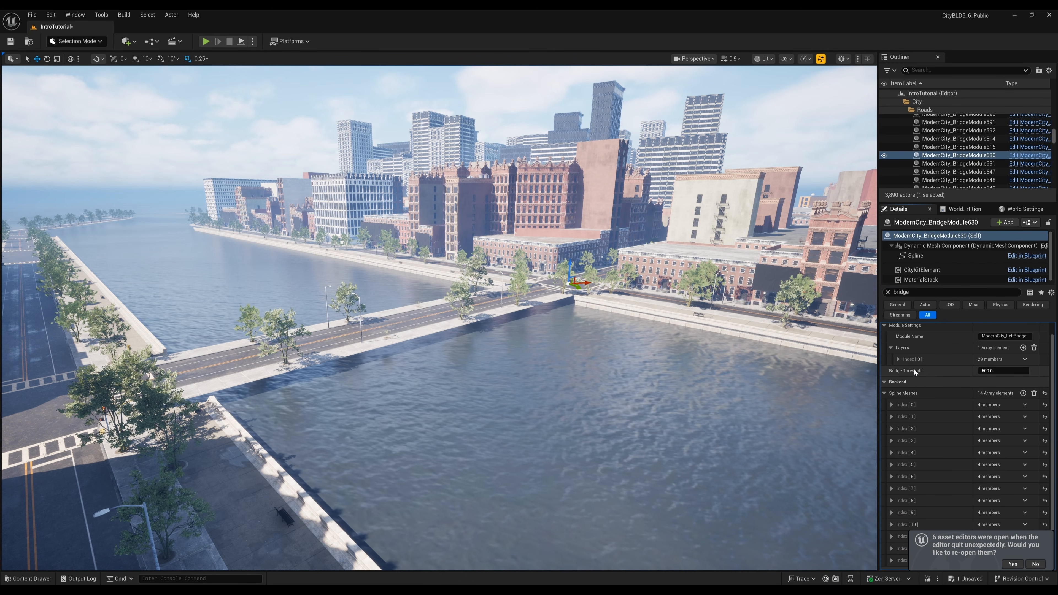
{"action": "left_click", "coordinate": [900, 360]}
{"action": "scroll", "coordinate": [906, 392], "scroll_direction": "up", "scroll_amount": 1}
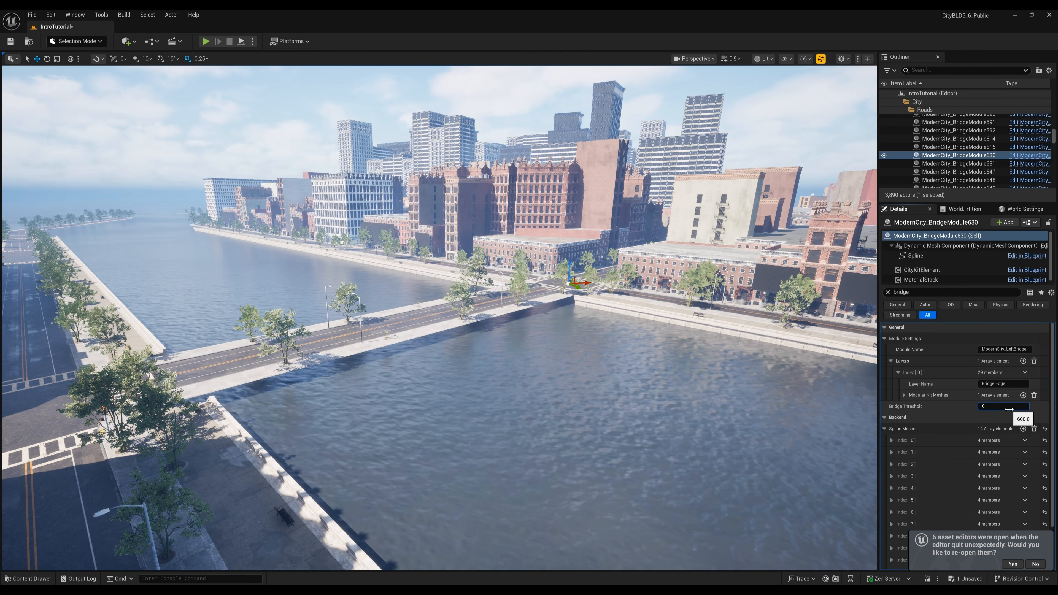
{"action": "key", "text": "Return"}
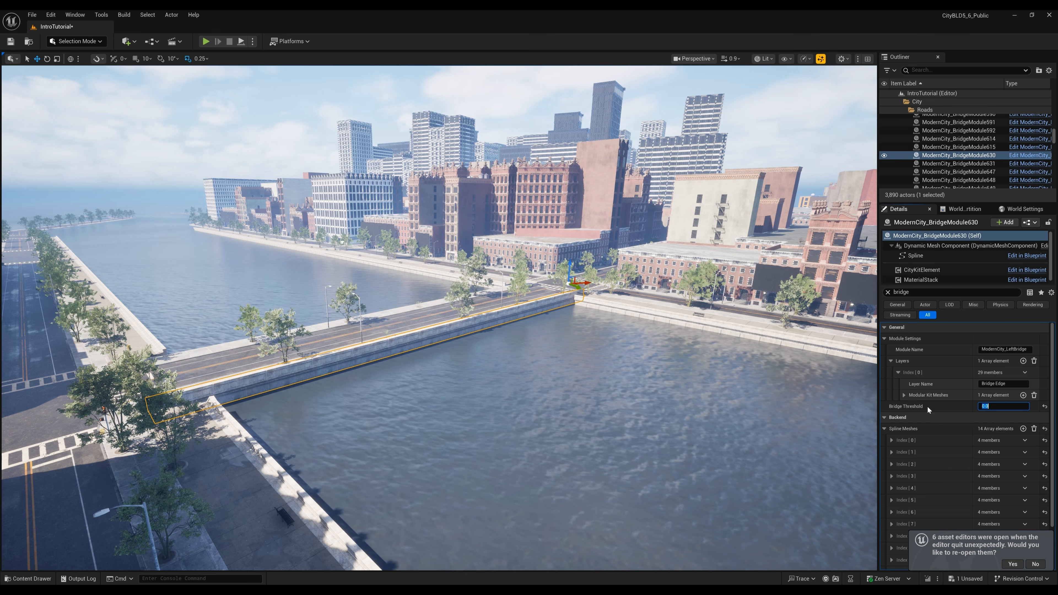
{"action": "right_click_drag", "start_coordinate": [496, 285], "coordinate": [525, 287]}
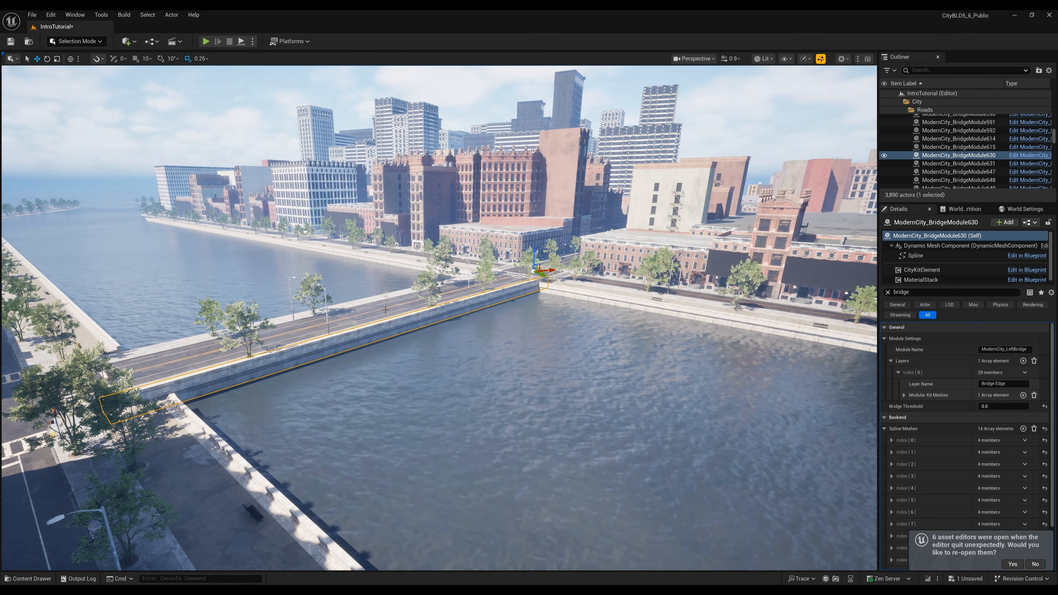
{"action": "left_click", "coordinate": [386, 309]}
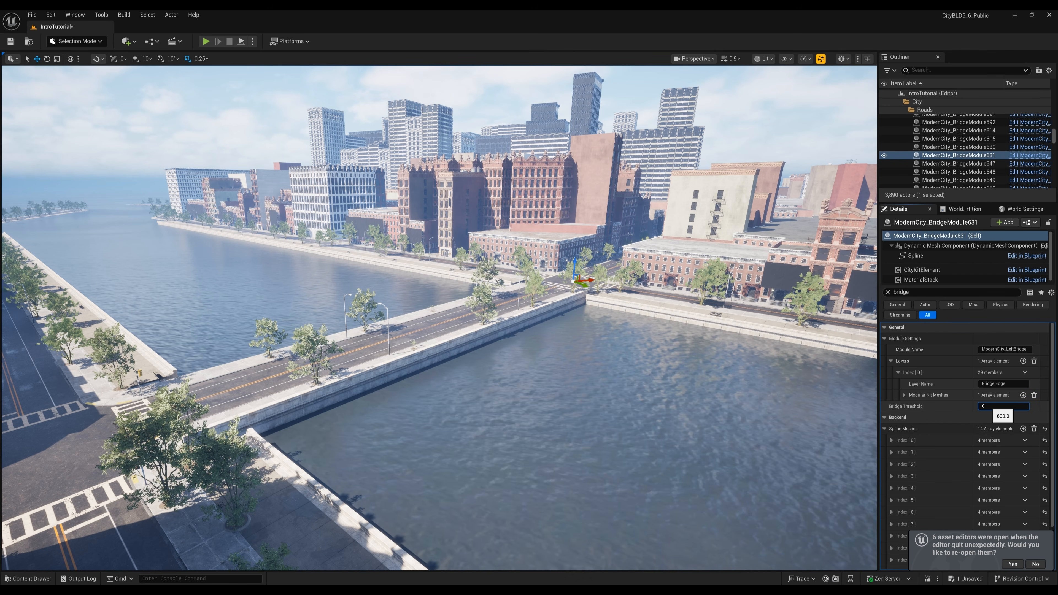
{"action": "type", "text": "0"}
{"action": "key", "text": "Return"}
- Select the bridge road's control spline, then clear selection and pull back to view the bridge
{"action": "left_click", "coordinate": [434, 327]}
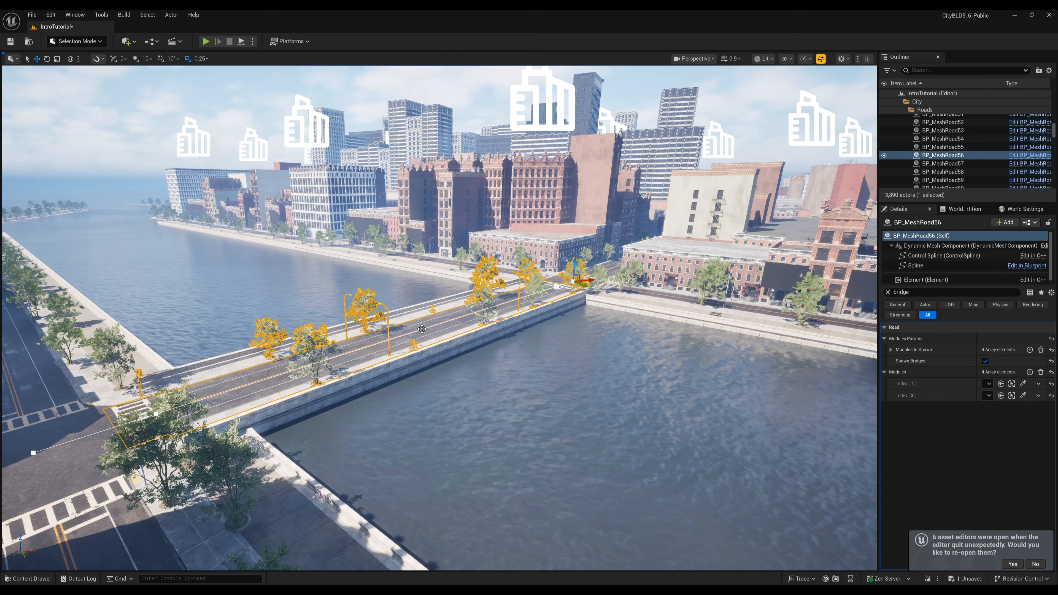
{"action": "right_click", "coordinate": [424, 328]}
{"action": "left_click", "coordinate": [455, 348]}
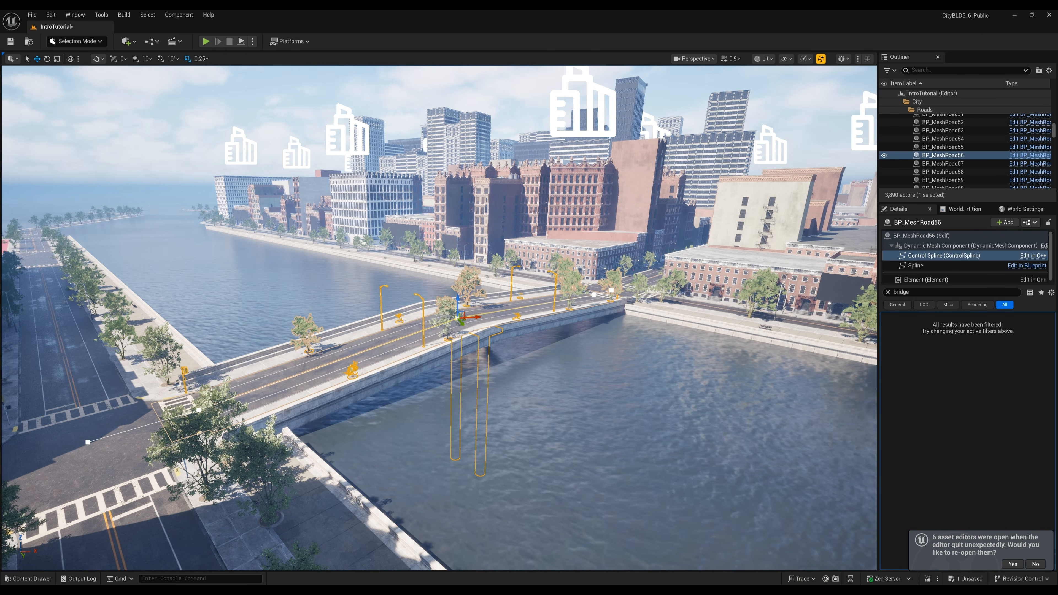
{"action": "key", "text": "Escape"}
{"action": "right_click_drag", "start_coordinate": [466, 317], "coordinate": [465, 292]}
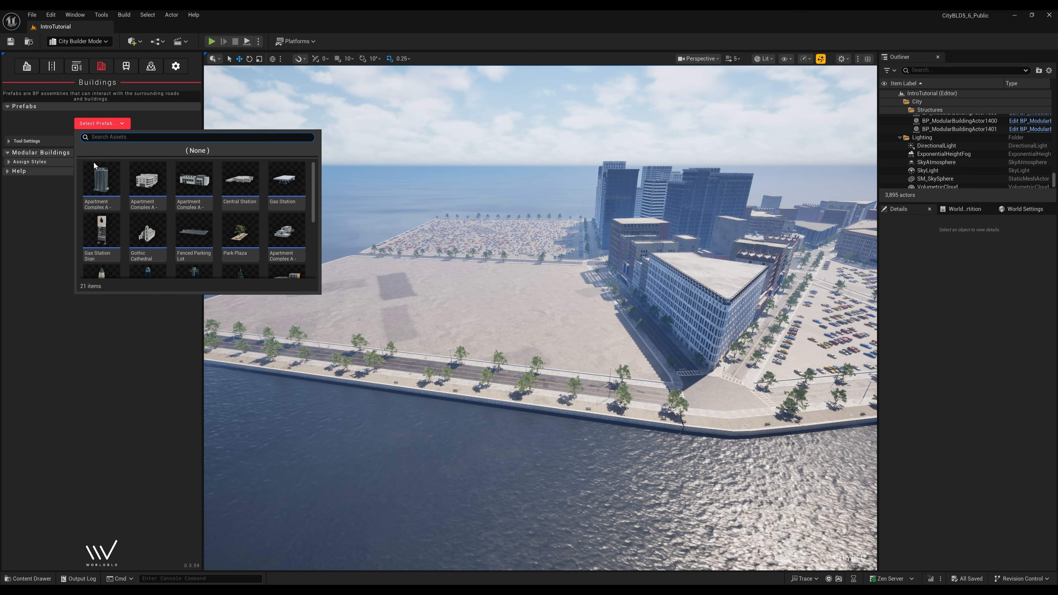
- Place the Central Station prefab on the empty waterfront plaza, rotated to face the water
{"action": "left_click", "coordinate": [244, 182]}
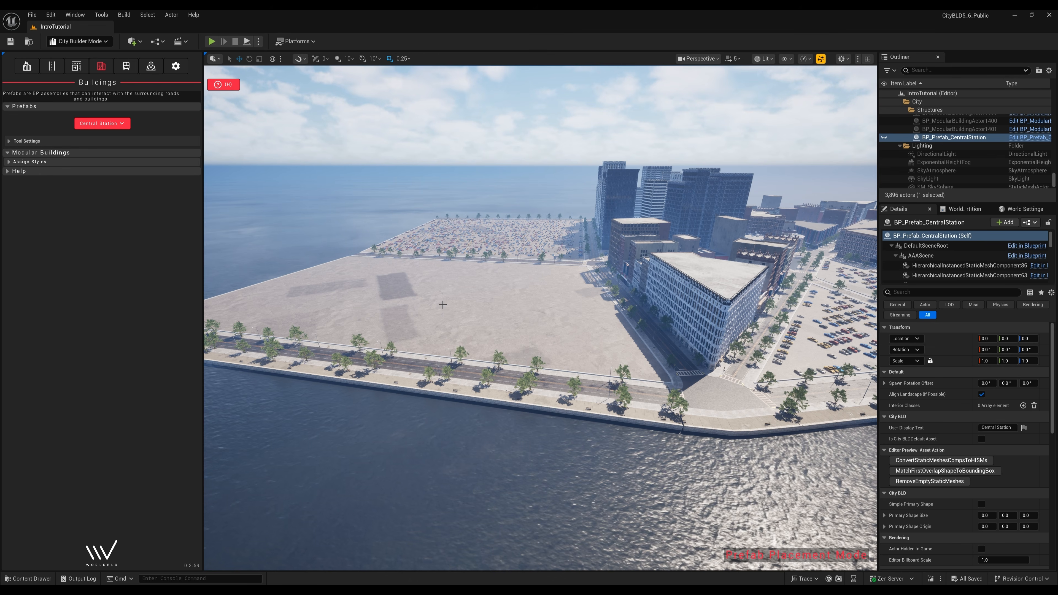
{"action": "right_click_drag", "start_coordinate": [453, 305], "coordinate": [447, 300]}
{"action": "scroll", "coordinate": [461, 295], "scroll_direction": "down", "scroll_amount": 4}
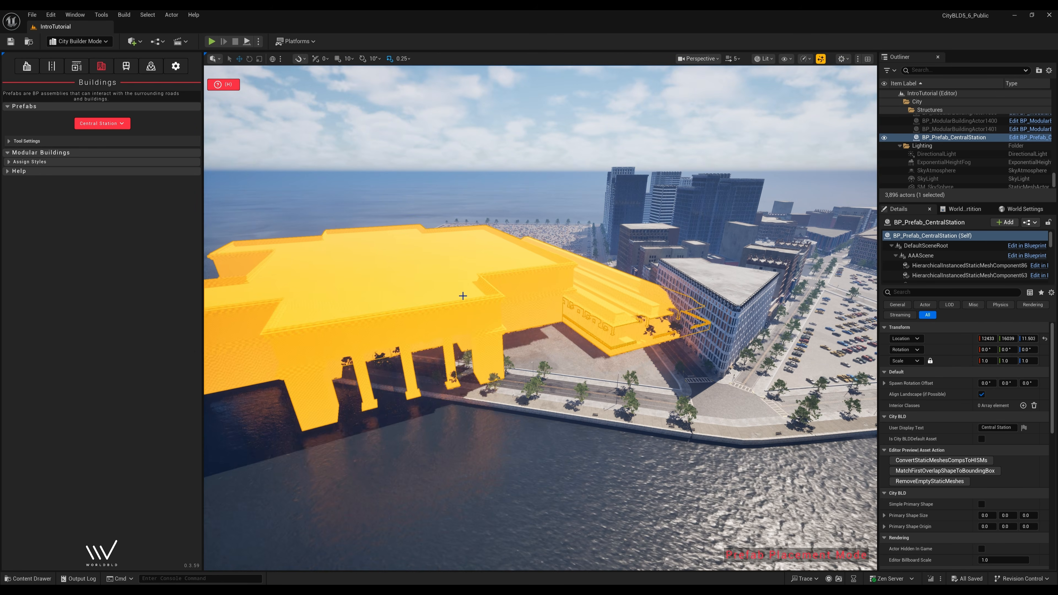
{"action": "scroll", "coordinate": [467, 295], "scroll_direction": "up", "scroll_amount": 6}
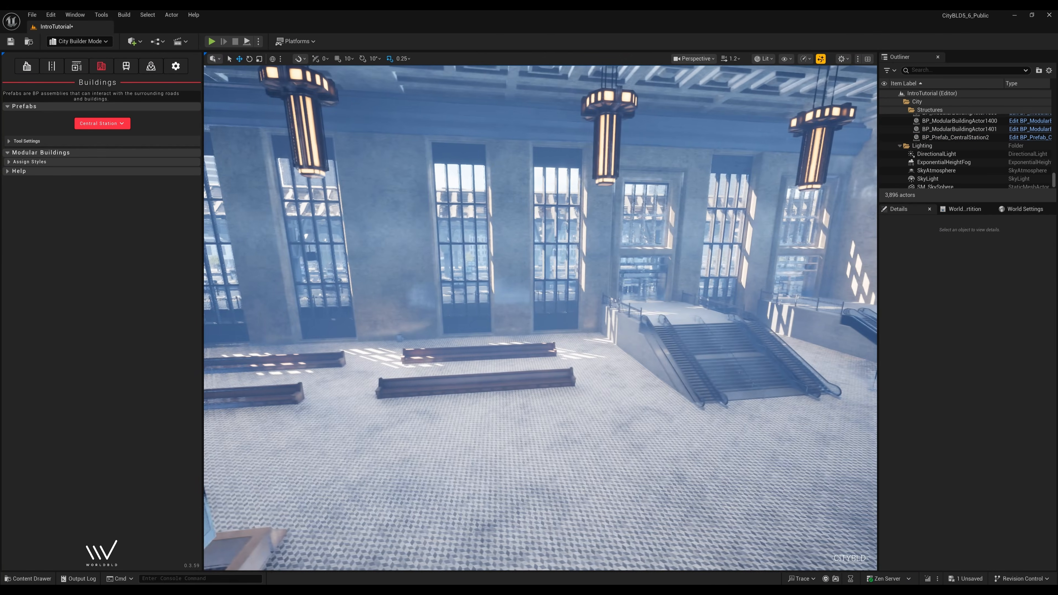
- Fly into the Central Station hall and look around its interior
{"action": "key", "text": "w"}
{"action": "right_click_drag", "start_coordinate": [540, 317], "coordinate": [461, 327]}
{"action": "scroll", "coordinate": [541, 318], "scroll_direction": "down", "scroll_amount": 2}
{"action": "scroll", "coordinate": [540, 318], "scroll_direction": "down", "scroll_amount": 1}
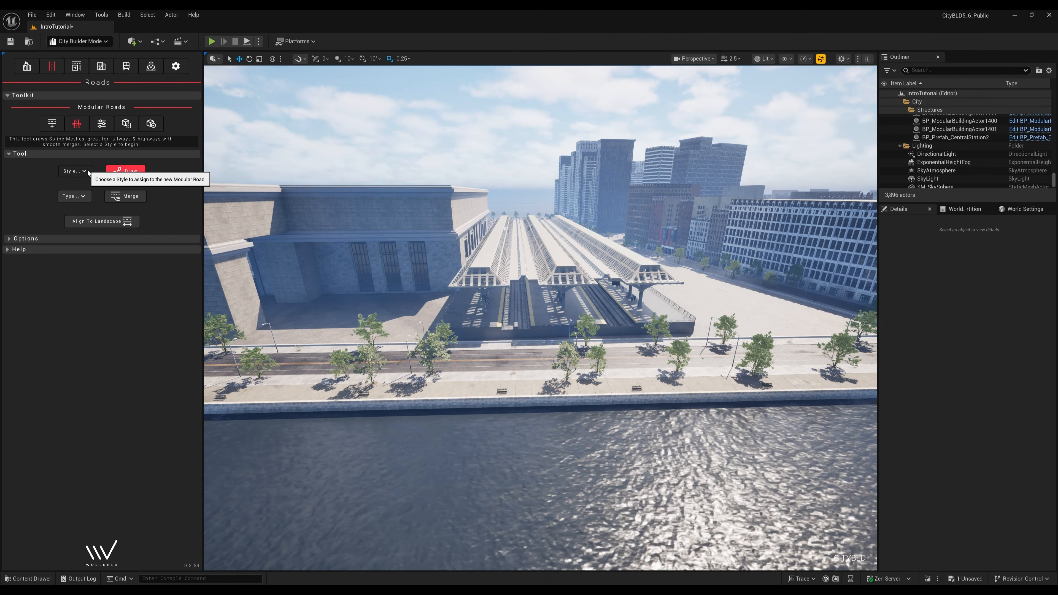
- Select the Railway - 2 Tracks style and start the railway at the station's track end
{"action": "left_click", "coordinate": [85, 174]}
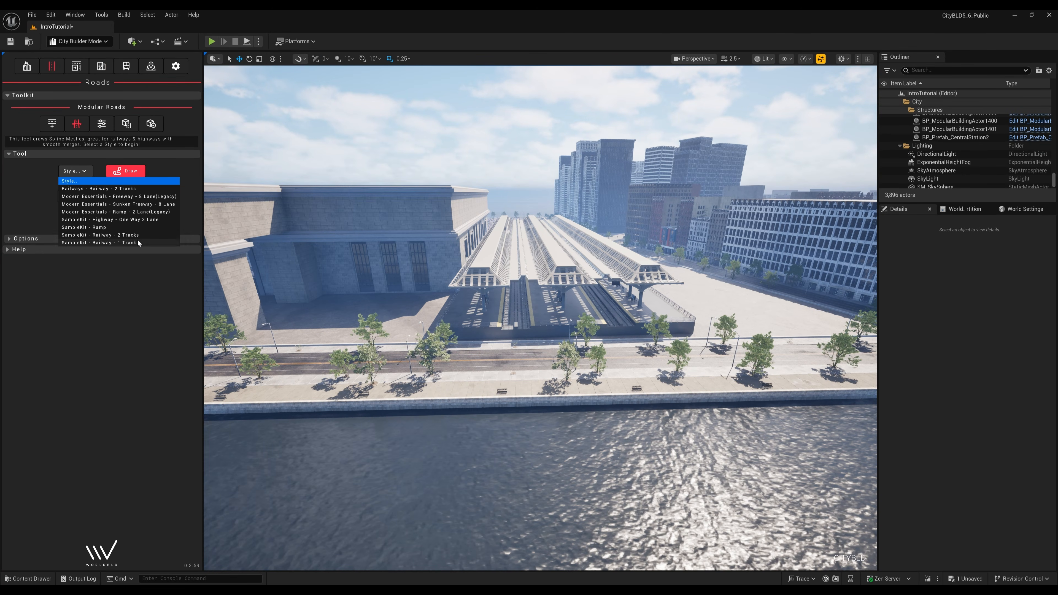
{"action": "left_click", "coordinate": [107, 189]}
{"action": "left_click", "coordinate": [152, 171]}
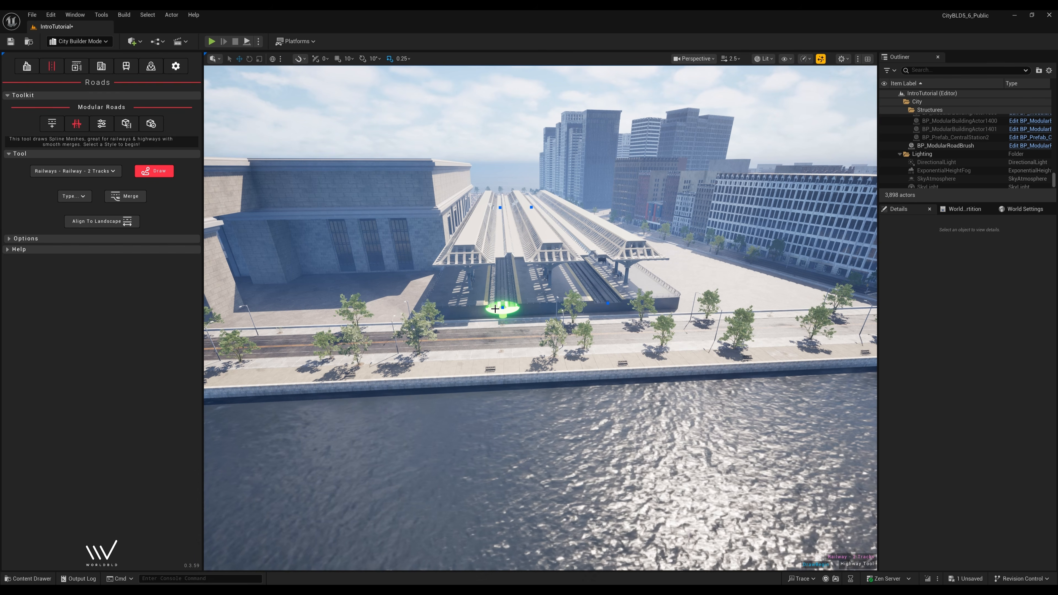
{"action": "right_click_drag", "start_coordinate": [516, 311], "coordinate": [426, 308]}
{"action": "mouse_move", "coordinate": [570, 312]}
{"action": "right_mouse_down"}
{"action": "mouse_move", "coordinate": [512, 313]}
{"action": "mouse_move", "coordinate": [531, 323]}
{"action": "mouse_move", "coordinate": [534, 346]}
{"action": "mouse_move", "coordinate": [642, 299]}
{"action": "mouse_move", "coordinate": [631, 297]}
{"action": "right_mouse_up"}
{"action": "left_click", "coordinate": [562, 319]}
- End the railway on the opposite shore road, creating a truss bridge across the river
{"action": "mouse_move", "coordinate": [417, 410]}
{"action": "right_mouse_down"}
{"action": "mouse_move", "coordinate": [371, 419]}
{"action": "mouse_move", "coordinate": [398, 402]}
{"action": "right_mouse_up"}
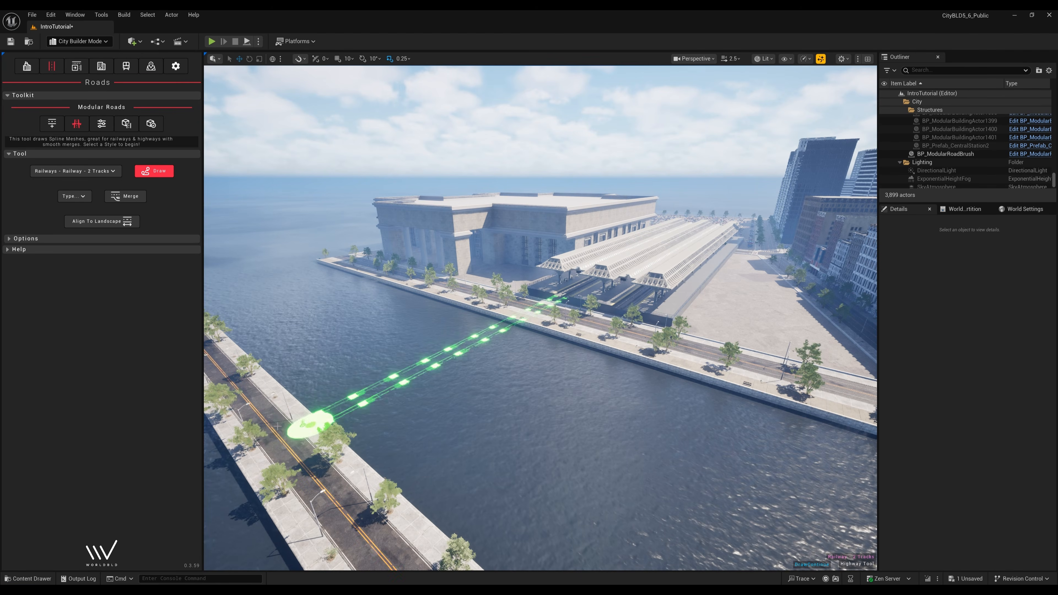
{"action": "right_click_drag", "start_coordinate": [255, 442], "coordinate": [224, 448]}
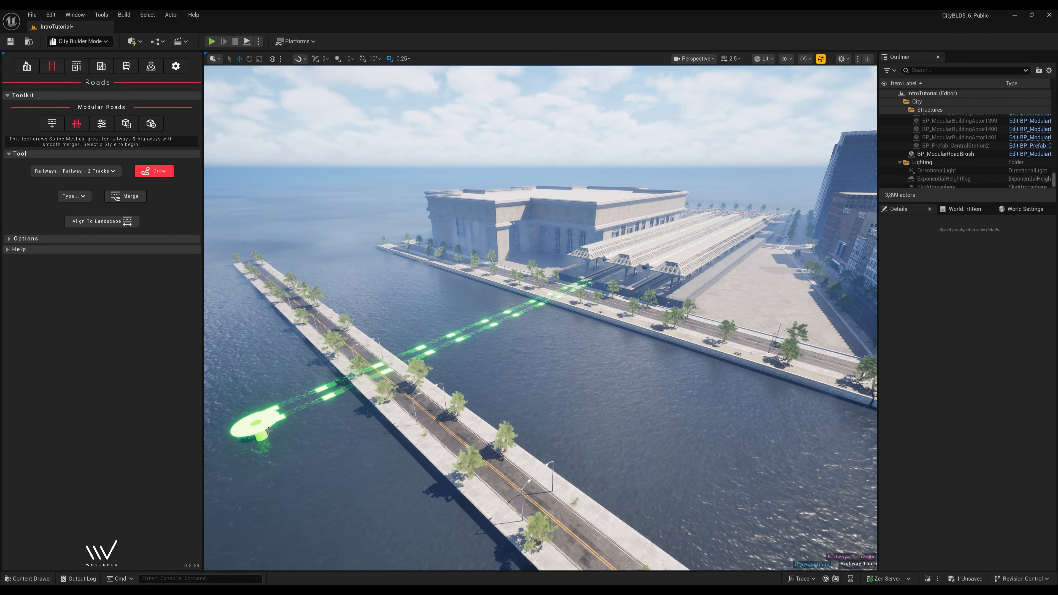
{"action": "left_click", "coordinate": [270, 430]}
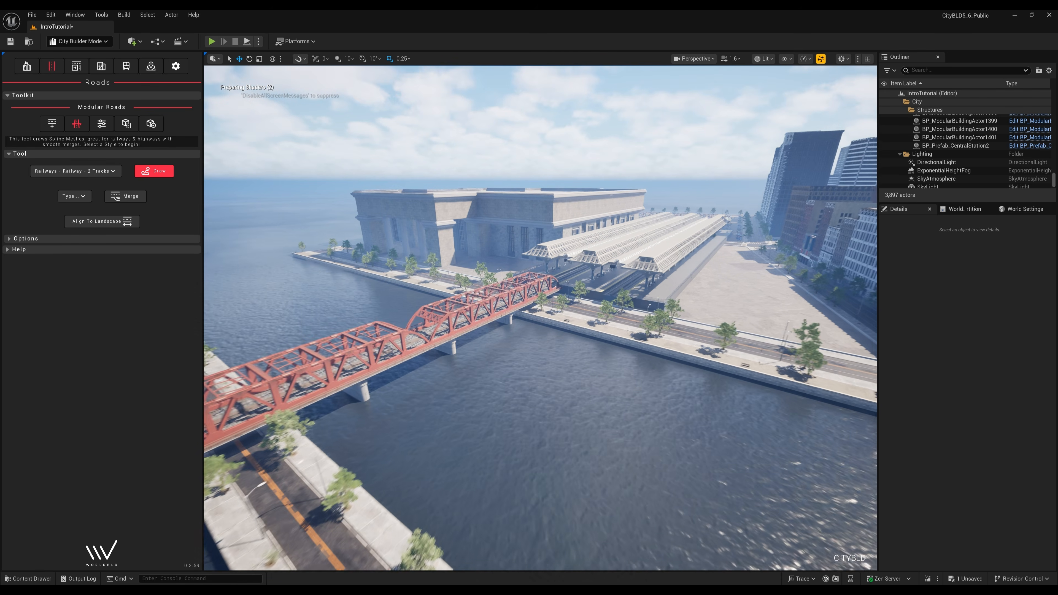
{"action": "right_click_drag", "start_coordinate": [270, 431], "coordinate": [249, 431]}
{"action": "scroll", "coordinate": [270, 430], "scroll_direction": "up", "scroll_amount": 1}
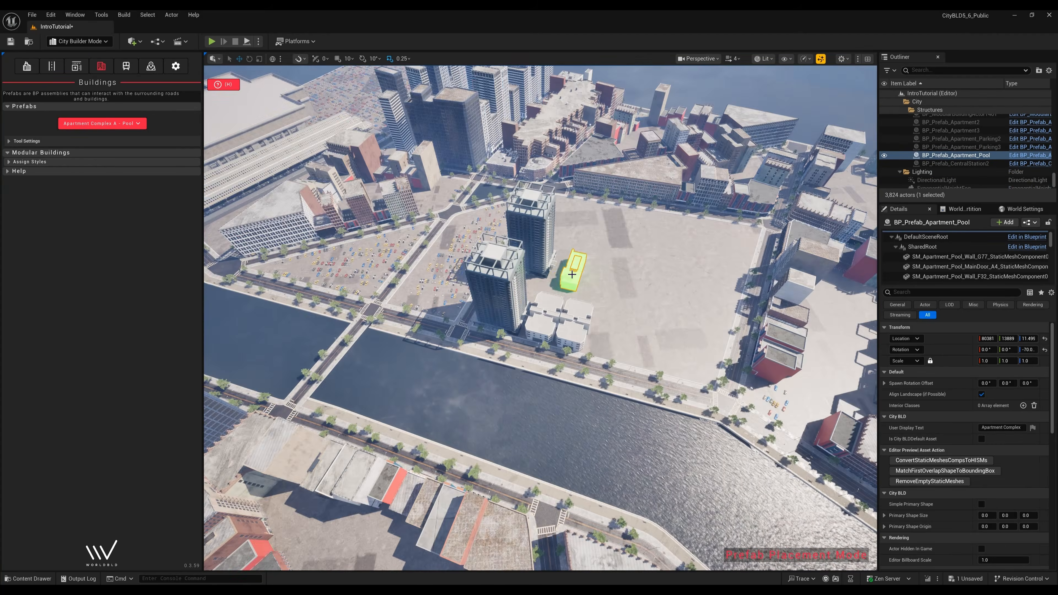
- Place the Apartment Complex A pool, entrance and side building pieces beside the towers
{"action": "left_click", "coordinate": [386, 292]}
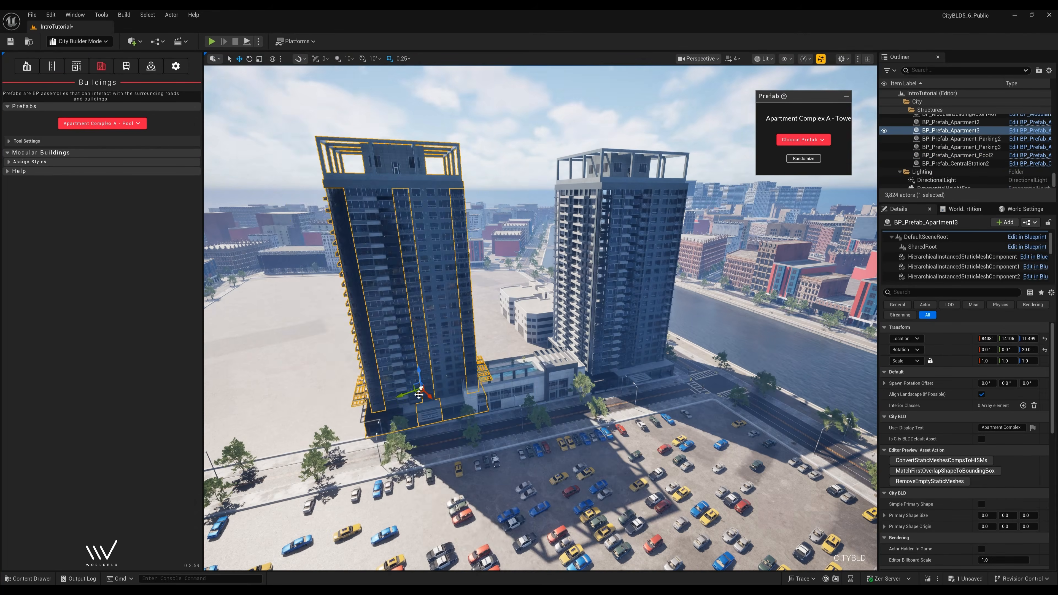
{"action": "left_click", "coordinate": [507, 379]}
{"action": "left_click", "coordinate": [102, 123]}
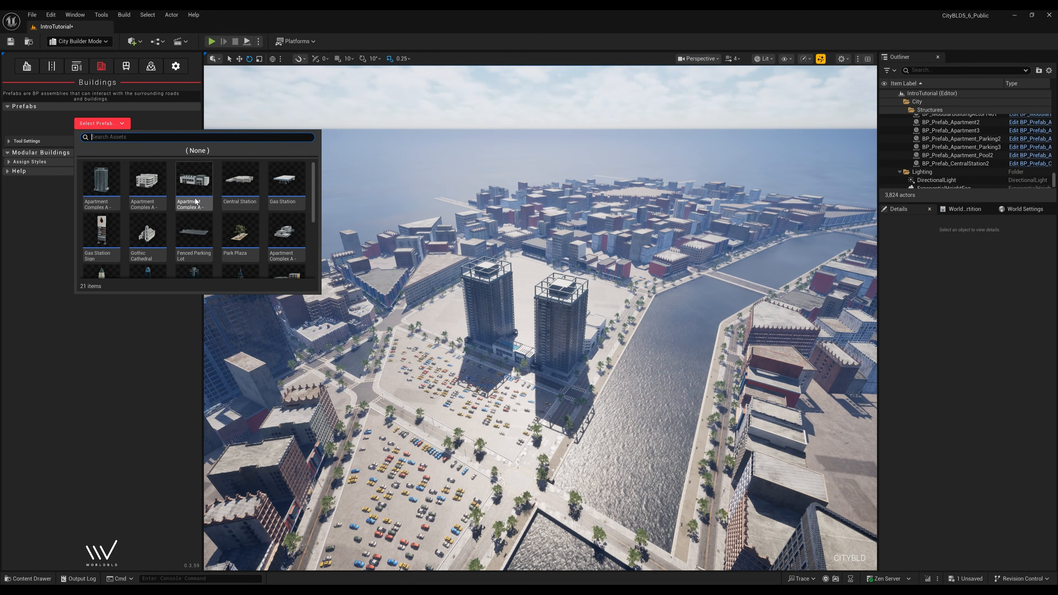
{"action": "left_click", "coordinate": [103, 192]}
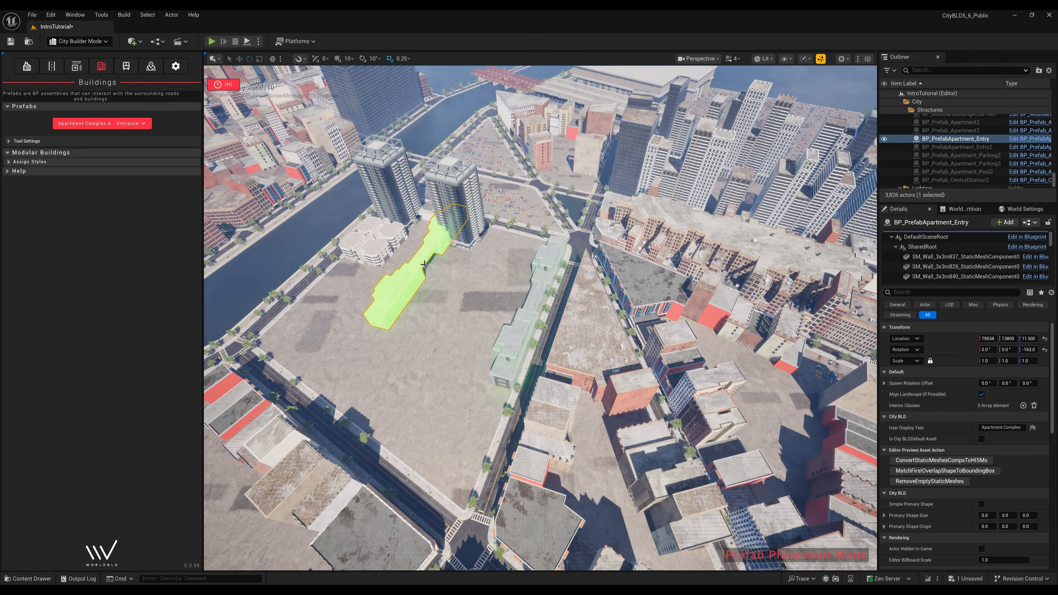
{"action": "left_click", "coordinate": [102, 124]}
{"action": "left_click", "coordinate": [237, 255]}
{"action": "left_click", "coordinate": [484, 318]}
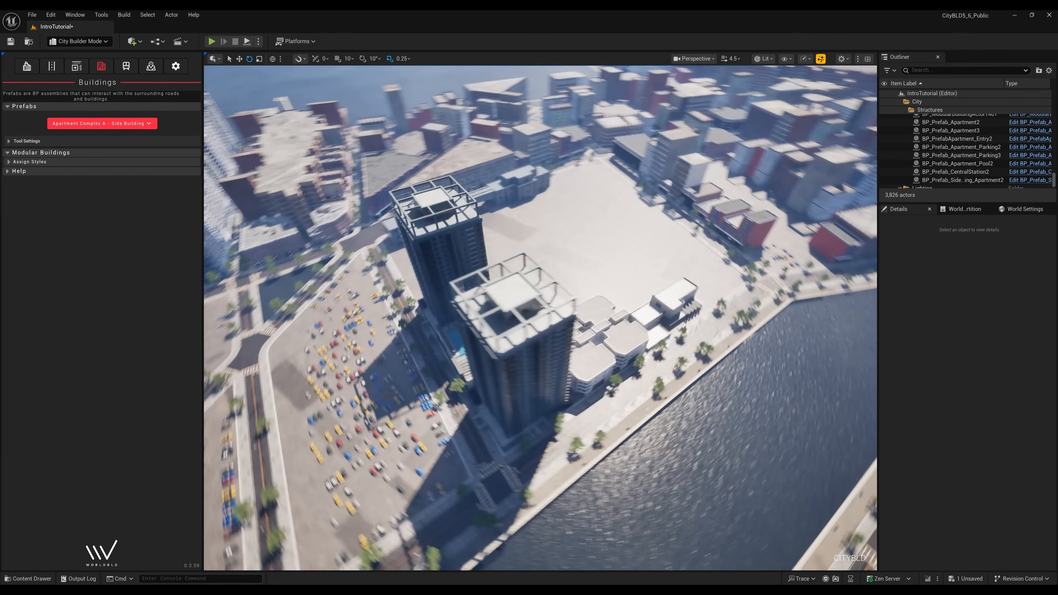
- Add Tower D, a University Building and the Gothic Cathedral to the city blocks
{"action": "left_click", "coordinate": [102, 123]}
{"action": "left_click", "coordinate": [194, 184]}
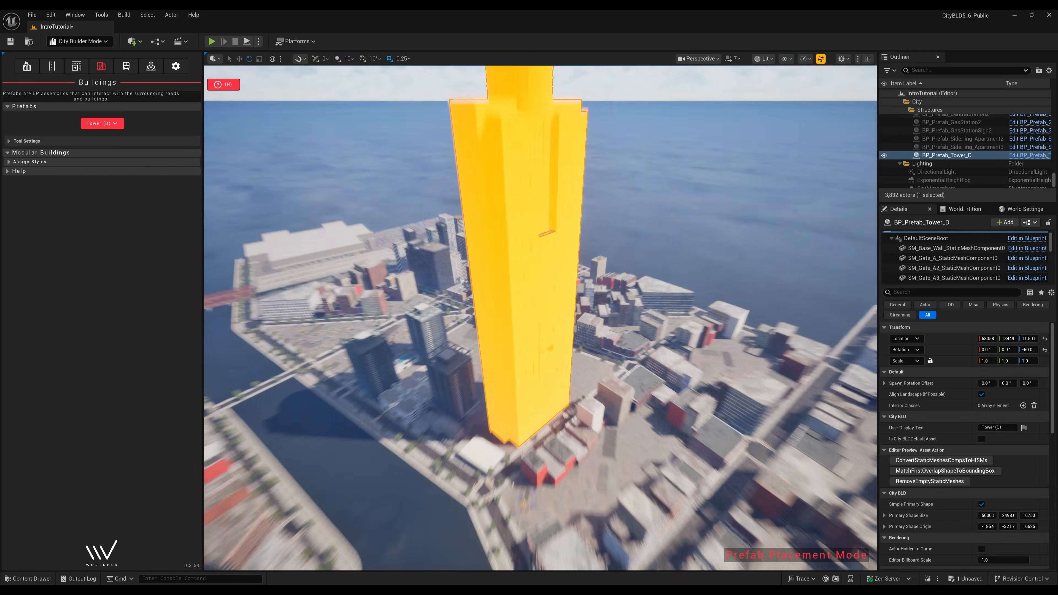
{"action": "left_click", "coordinate": [102, 124]}
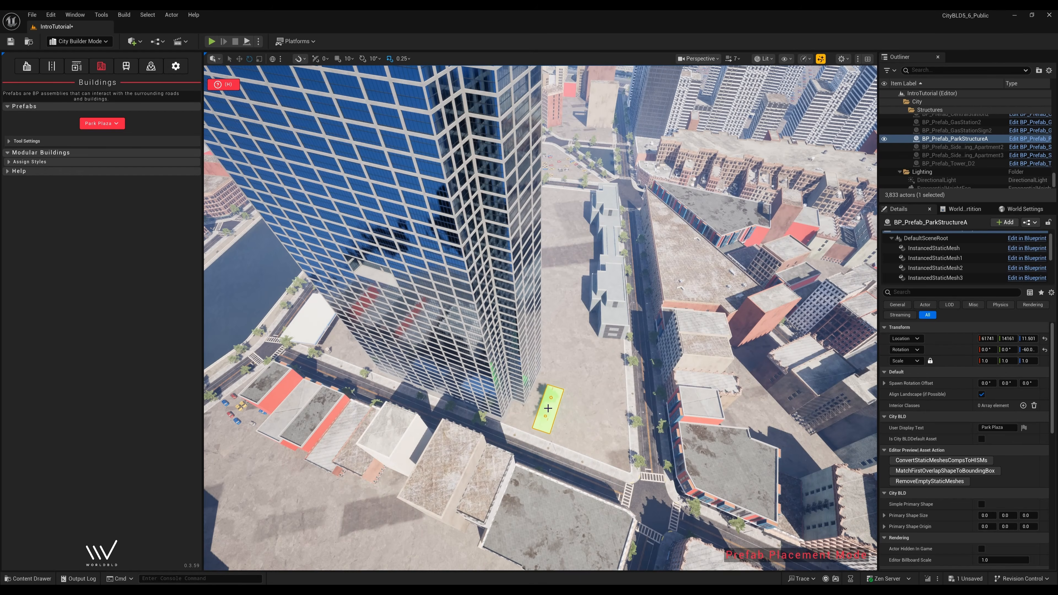
{"action": "left_click", "coordinate": [102, 123]}
{"action": "left_click", "coordinate": [99, 260]}
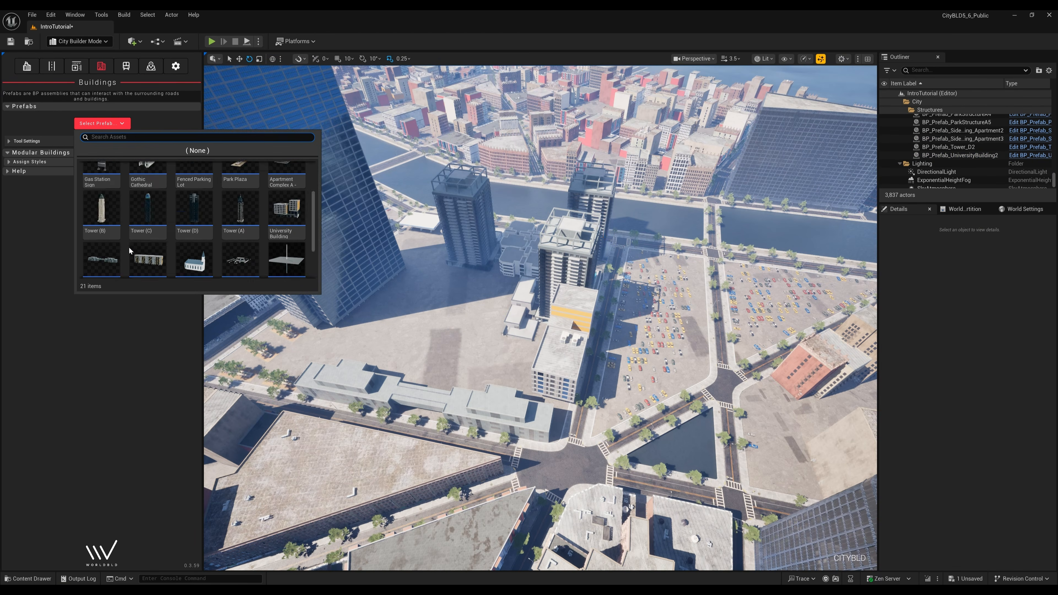
{"action": "left_click", "coordinate": [102, 236]}
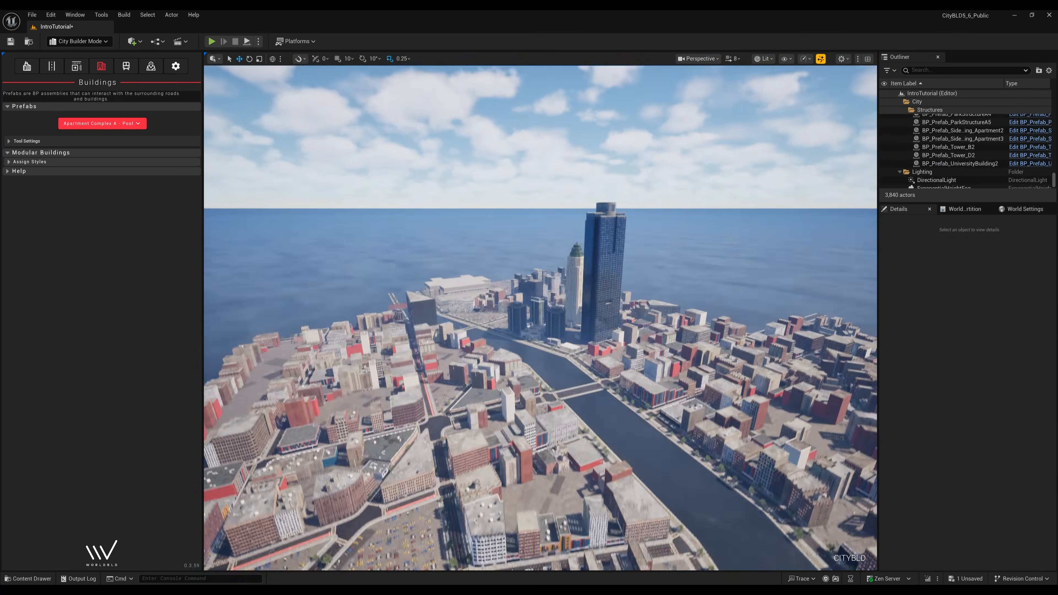
{"action": "left_click", "coordinate": [102, 123]}
{"action": "left_click", "coordinate": [143, 241]}
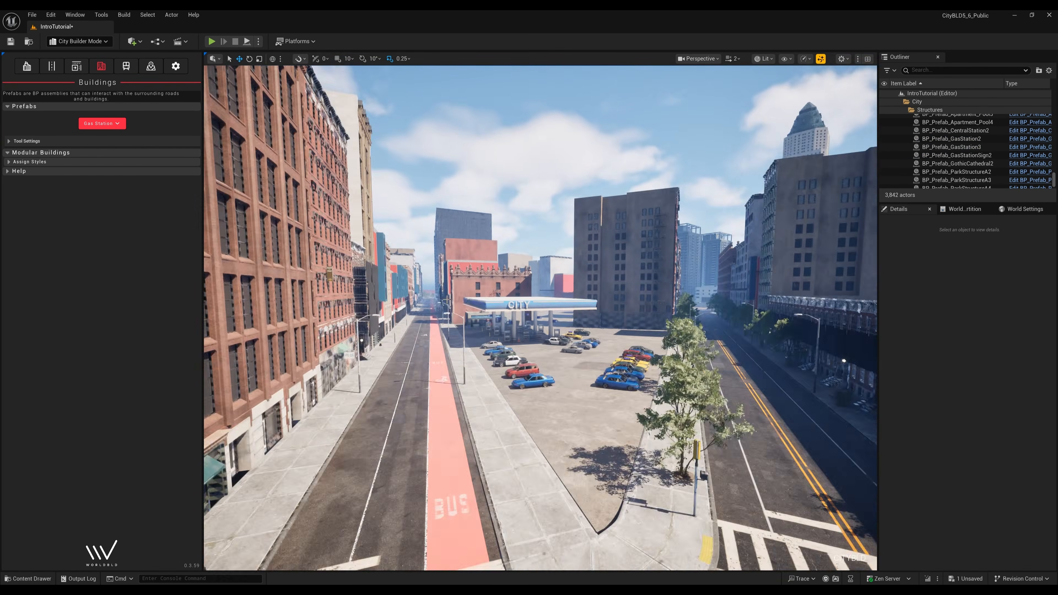
{"action": "left_click", "coordinate": [102, 124]}
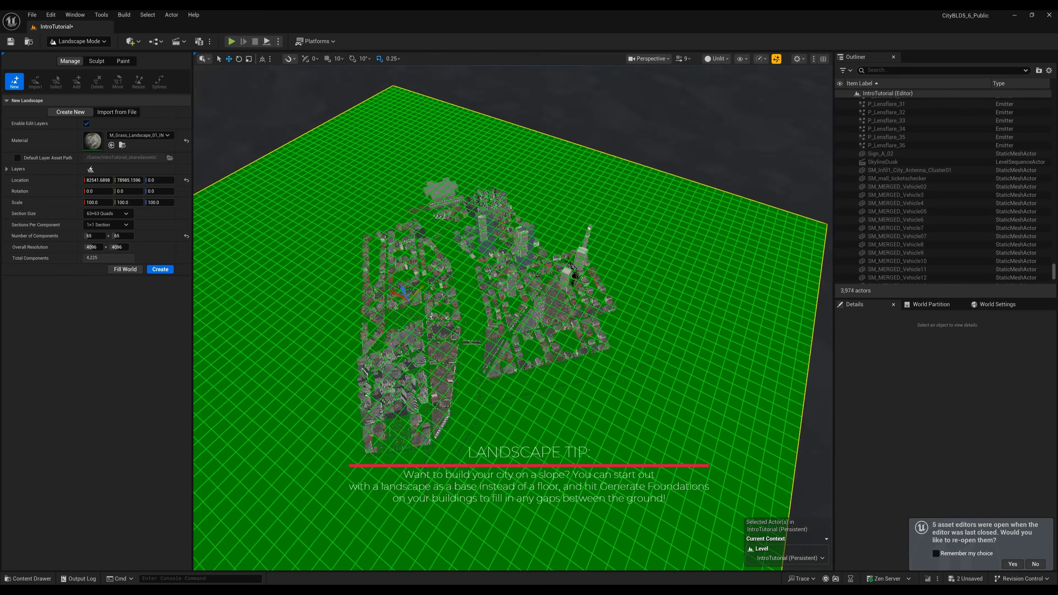
- Create a new grass landscape covering the city area with the default settings
{"action": "right_click_drag", "start_coordinate": [514, 318], "coordinate": [493, 296]}
{"action": "left_click", "coordinate": [160, 270]}
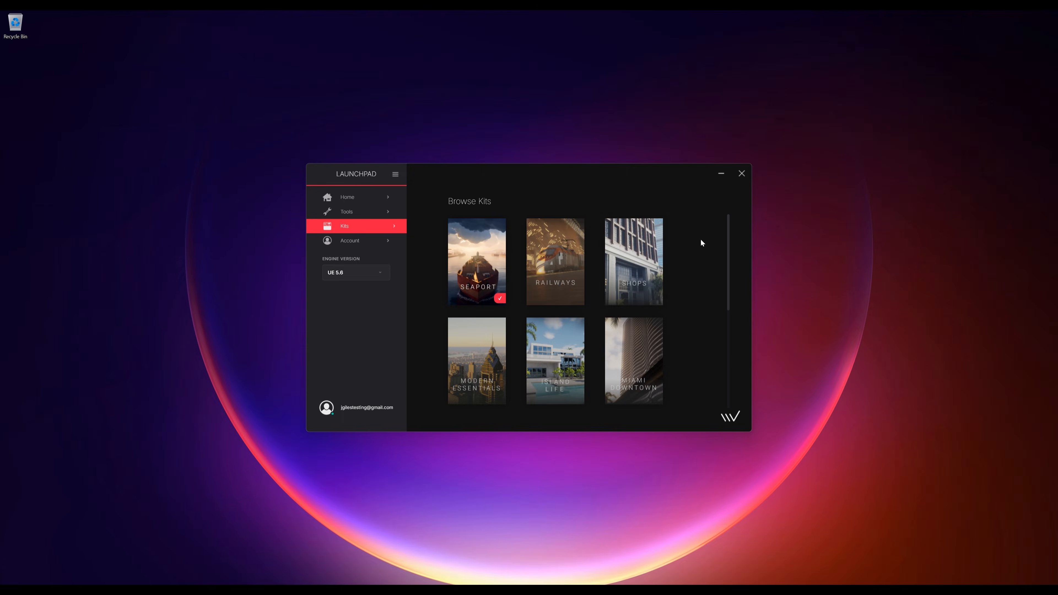
- Open the East Coast Suburbs Kit in Browse Kits and view its preview images
{"action": "left_click_drag", "start_coordinate": [729, 232], "coordinate": [729, 276]}
{"action": "left_click", "coordinate": [633, 383]}
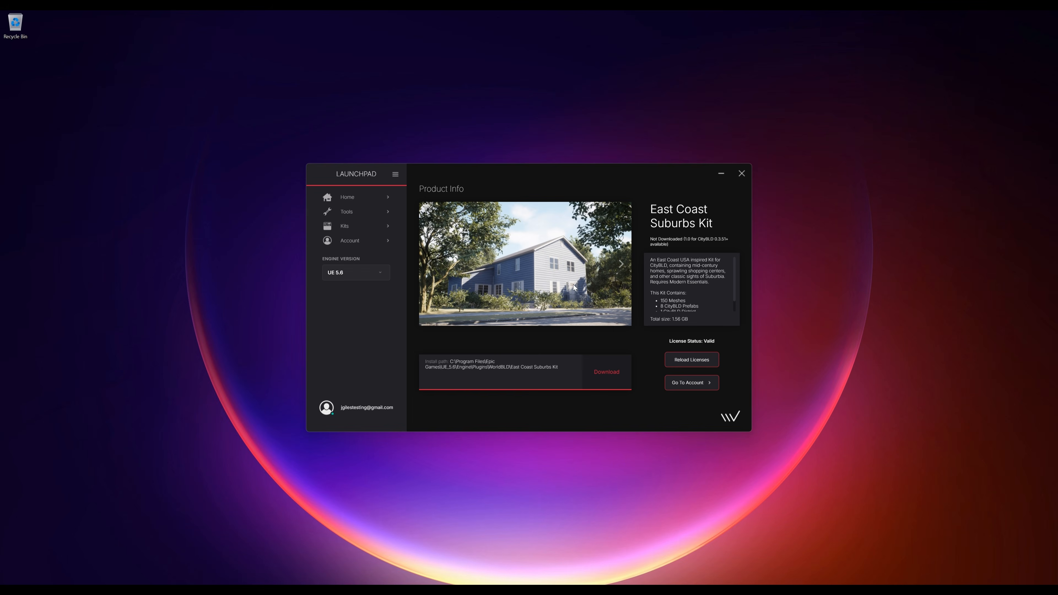
{"action": "left_click", "coordinate": [622, 264]}
{"action": "left_click", "coordinate": [621, 265]}
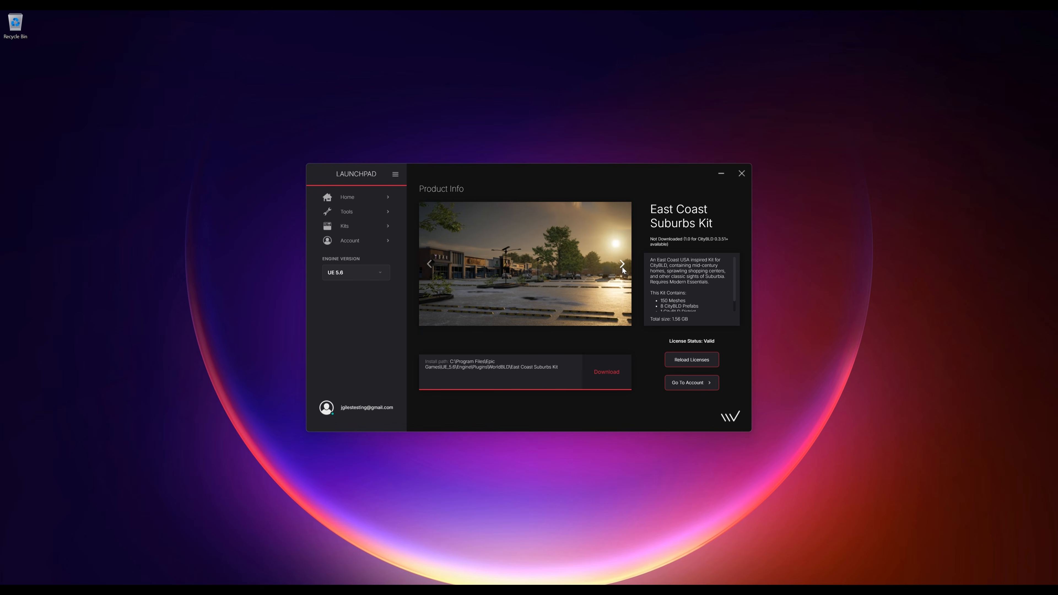
{"action": "left_click", "coordinate": [622, 264]}
{"action": "left_click", "coordinate": [622, 264]}
{"action": "left_click", "coordinate": [621, 264]}
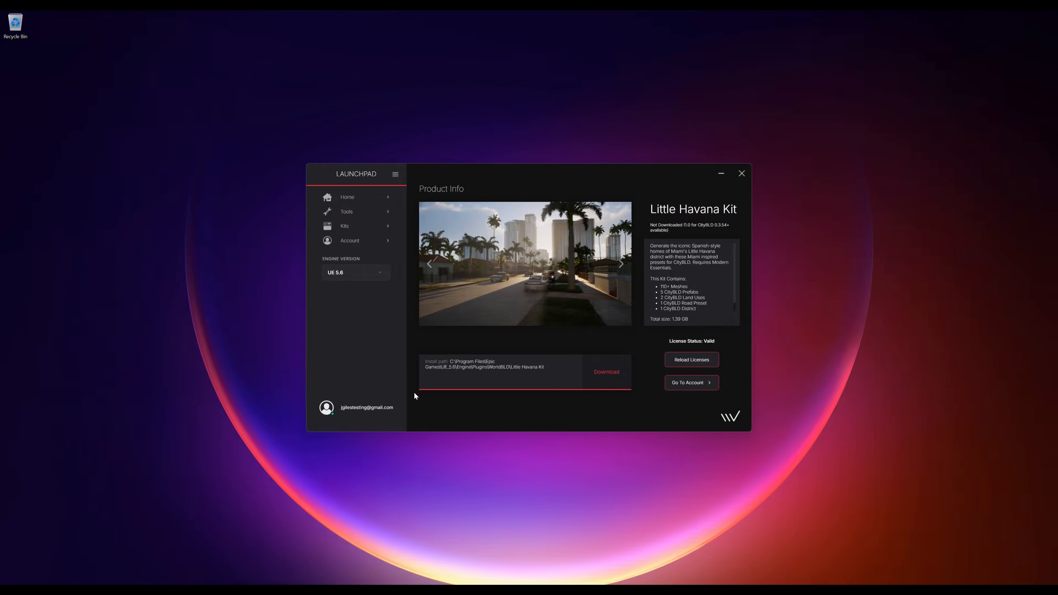
- Browse through the Little Havana Kit preview images
{"action": "left_click", "coordinate": [622, 264]}
{"action": "left_click", "coordinate": [622, 264]}
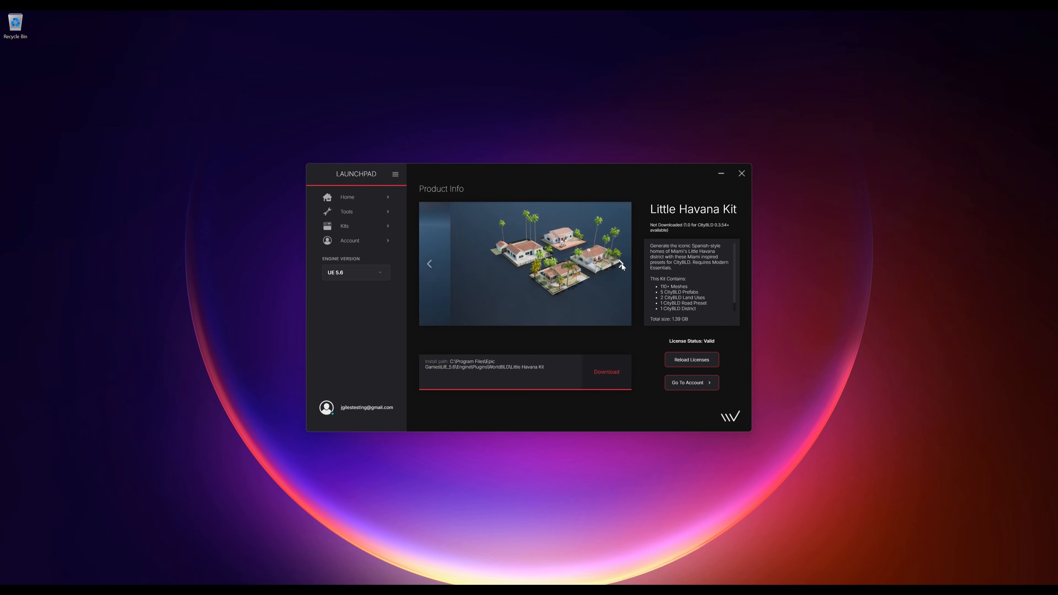
{"action": "left_click", "coordinate": [622, 264]}
{"action": "left_click", "coordinate": [622, 265]}
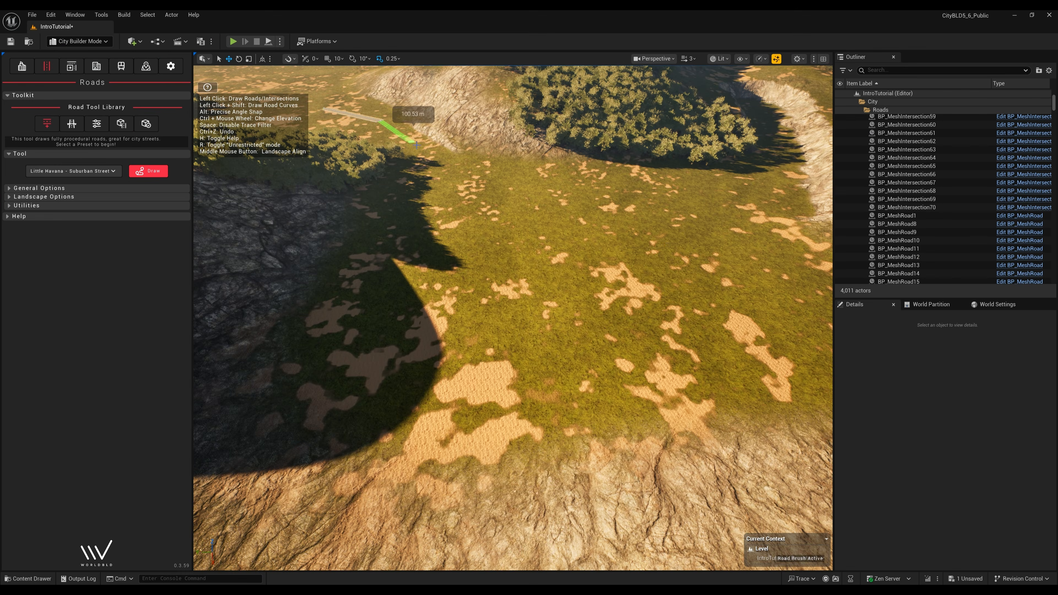
- Draw the Little Havana street down the slope, curving right and U-bending back uphill
{"action": "left_click", "coordinate": [430, 149]}
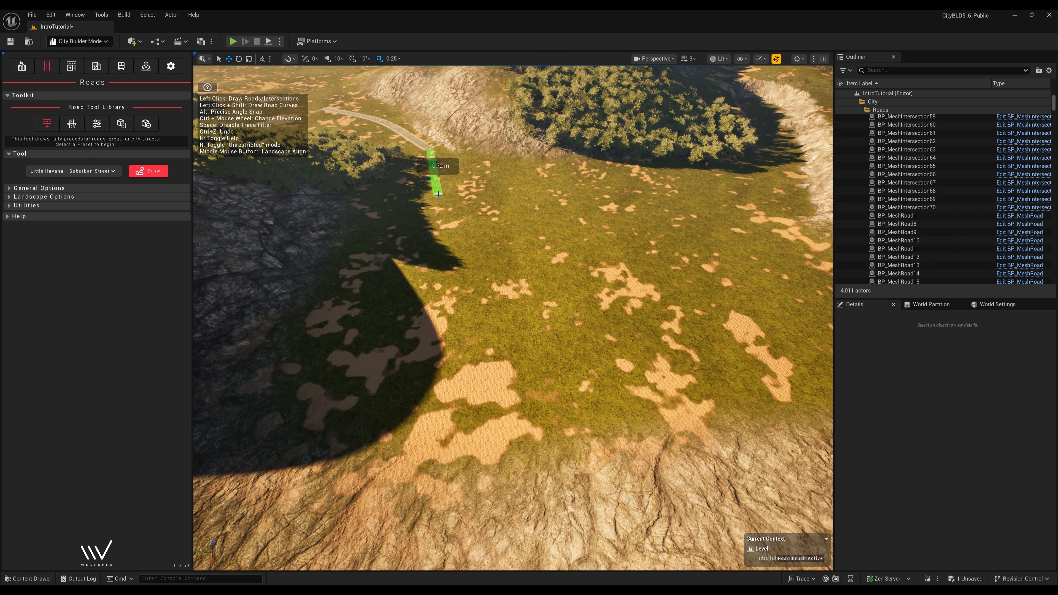
{"action": "left_click", "coordinate": [437, 203]}
{"action": "left_click", "coordinate": [470, 271]}
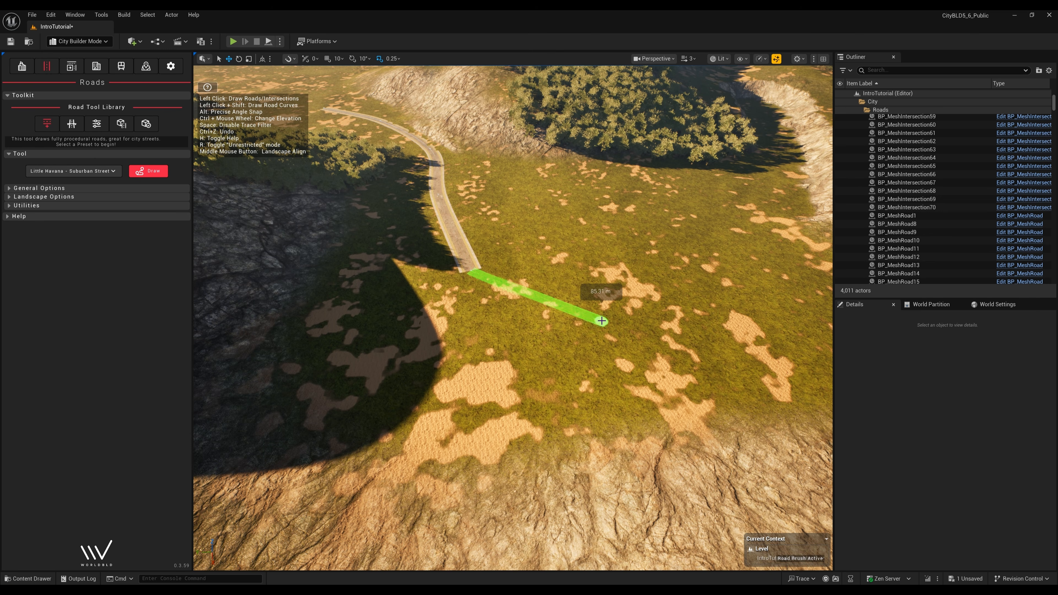
{"action": "left_click", "coordinate": [603, 322]}
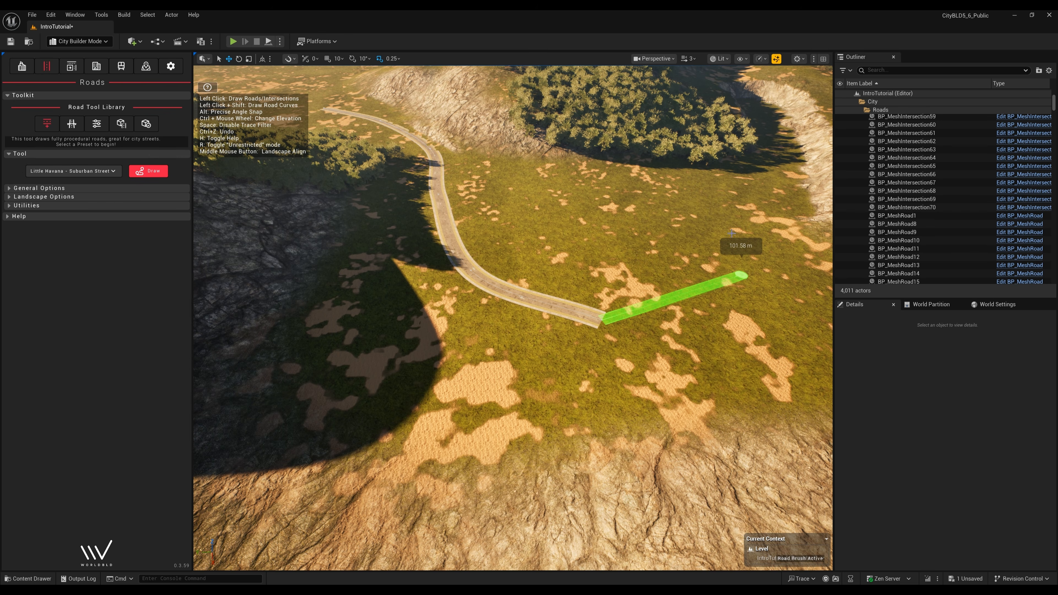
{"action": "left_click", "coordinate": [743, 274]}
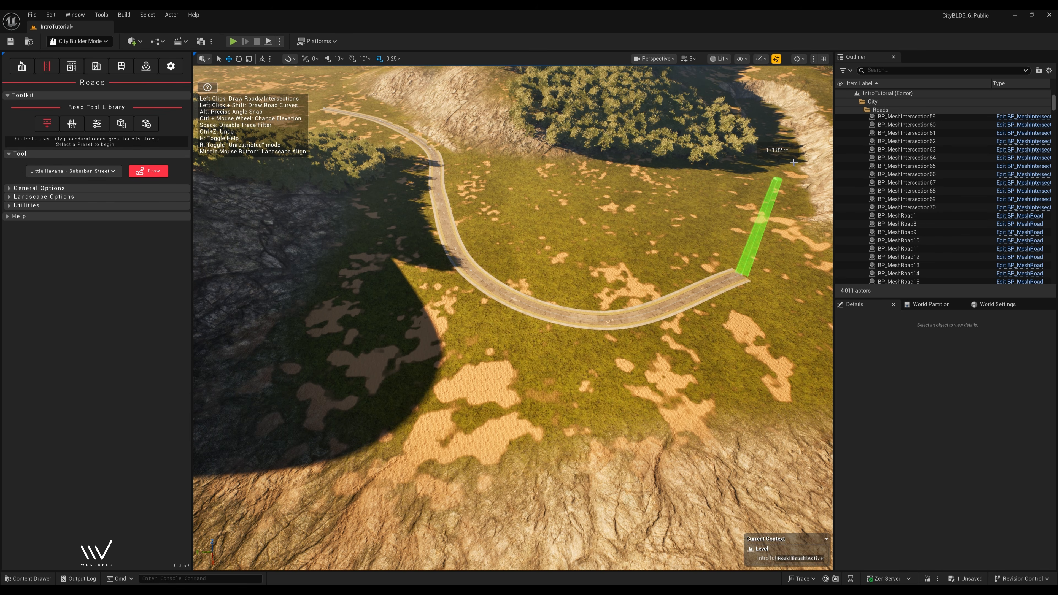
{"action": "left_click", "coordinate": [776, 180]}
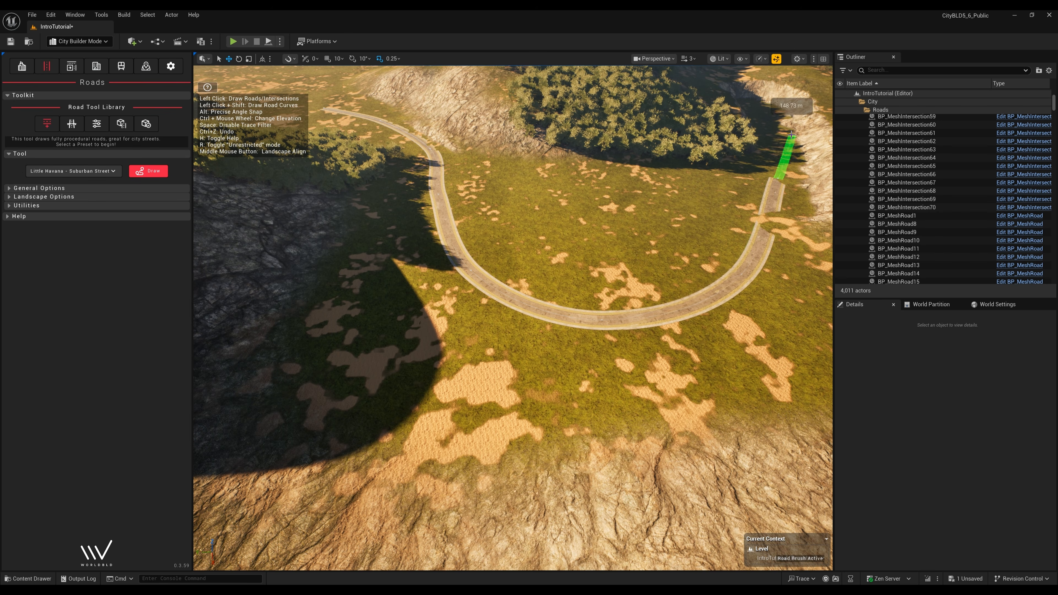
{"action": "left_click", "coordinate": [758, 109]}
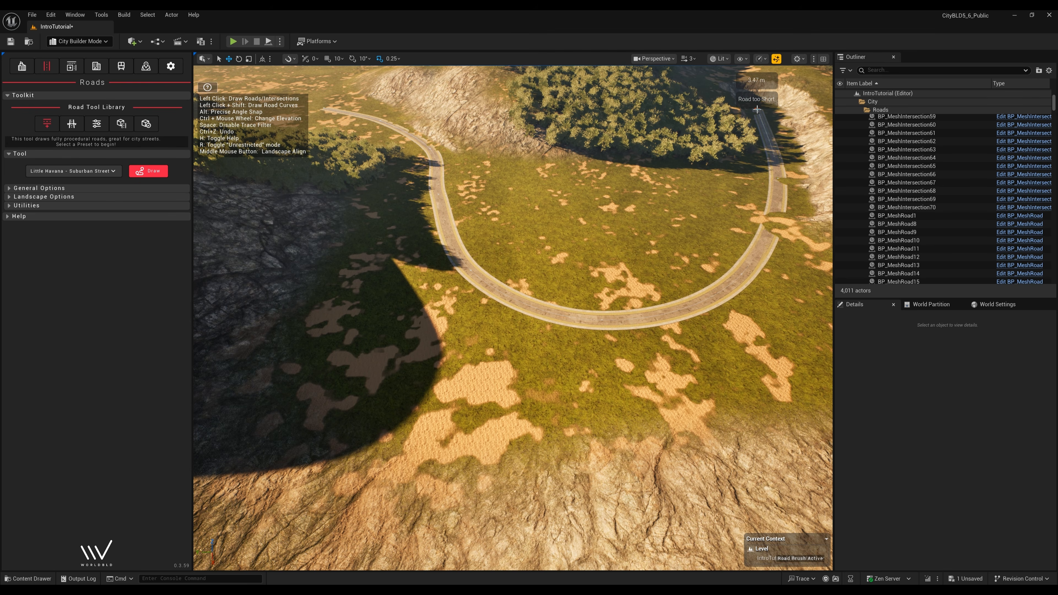